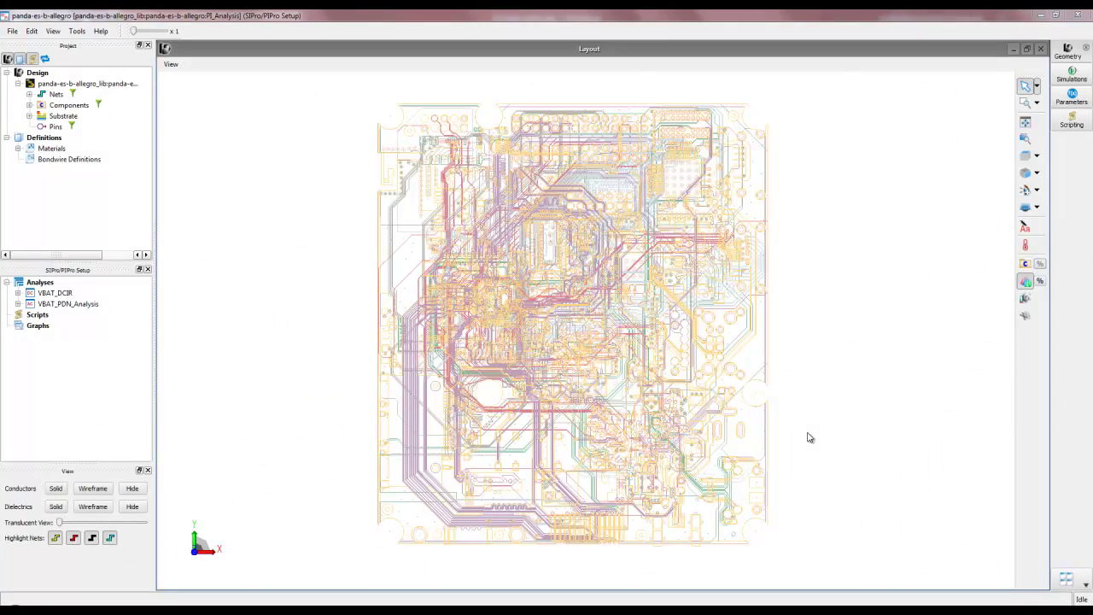
Add a new thermal analysis (Analysis 3) under Analyses
left_click(41, 283)
right_click(48, 286)
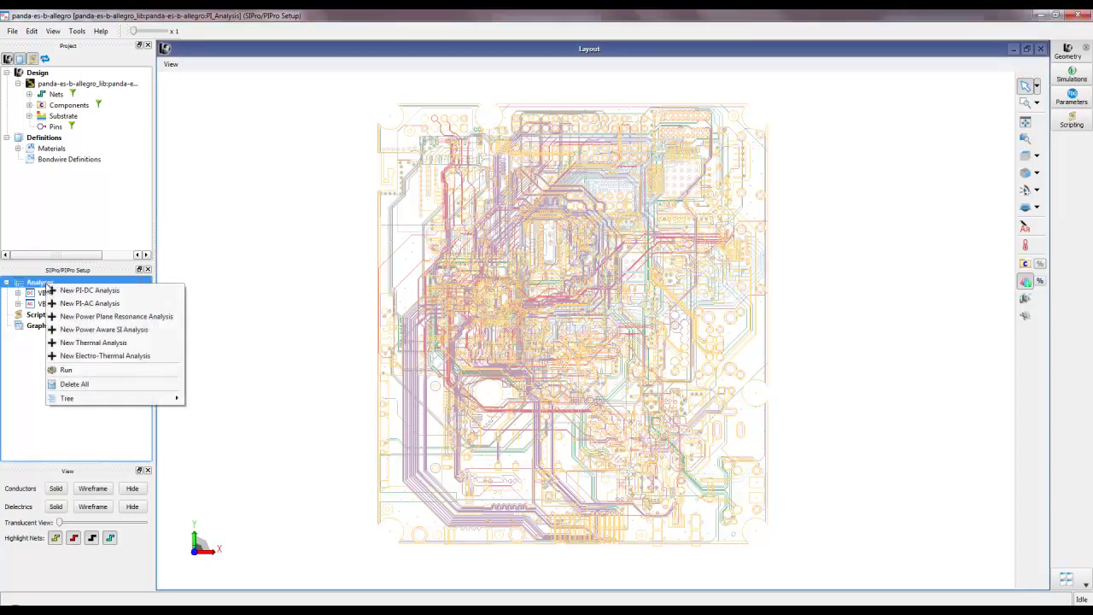
left_click(100, 343)
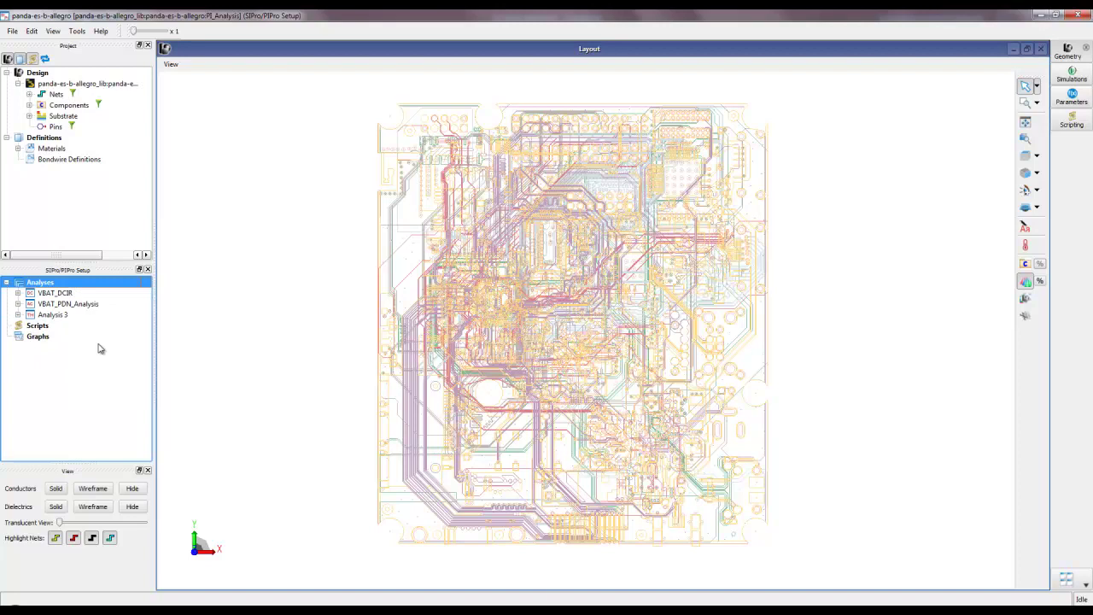
Rename Analysis 3 to Thermal_Only and expand it to select Thermal Components
left_click(47, 315)
left_click(44, 316)
type("Thermal_Only")
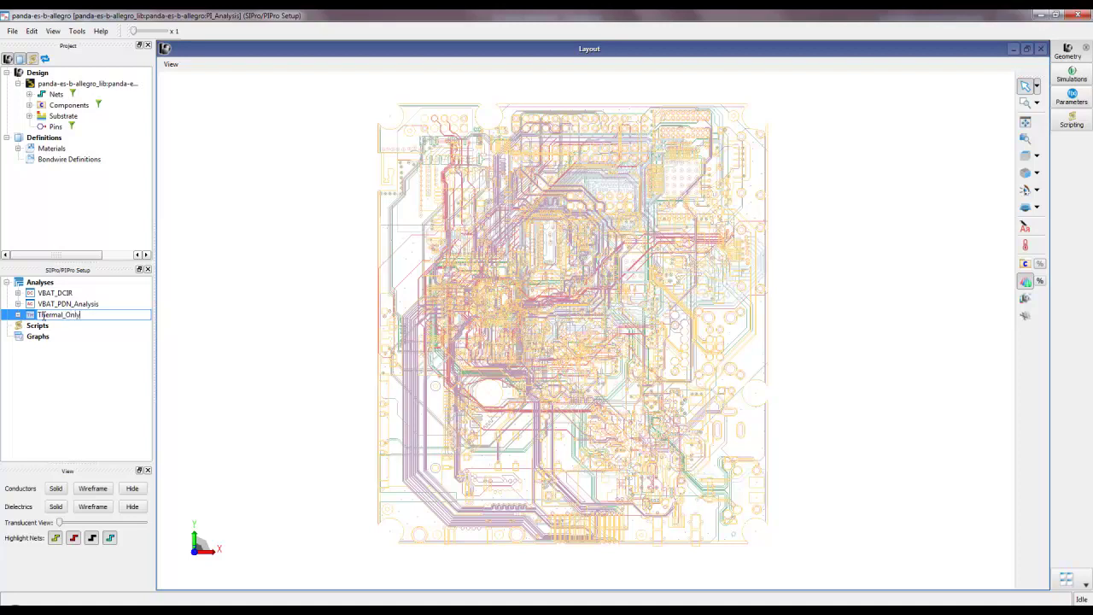
key("Return")
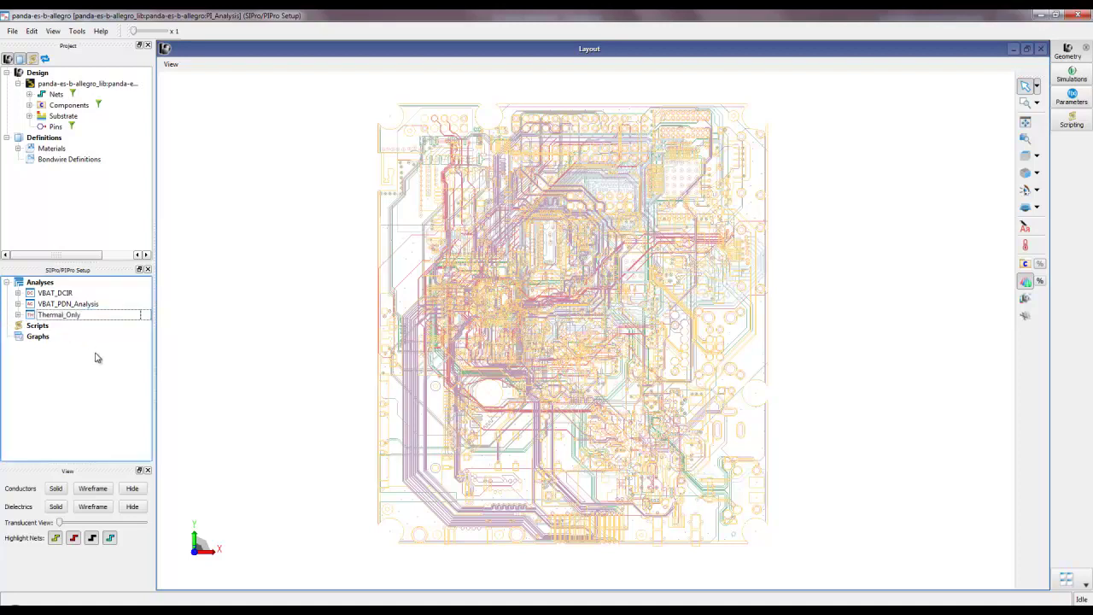
left_click(18, 315)
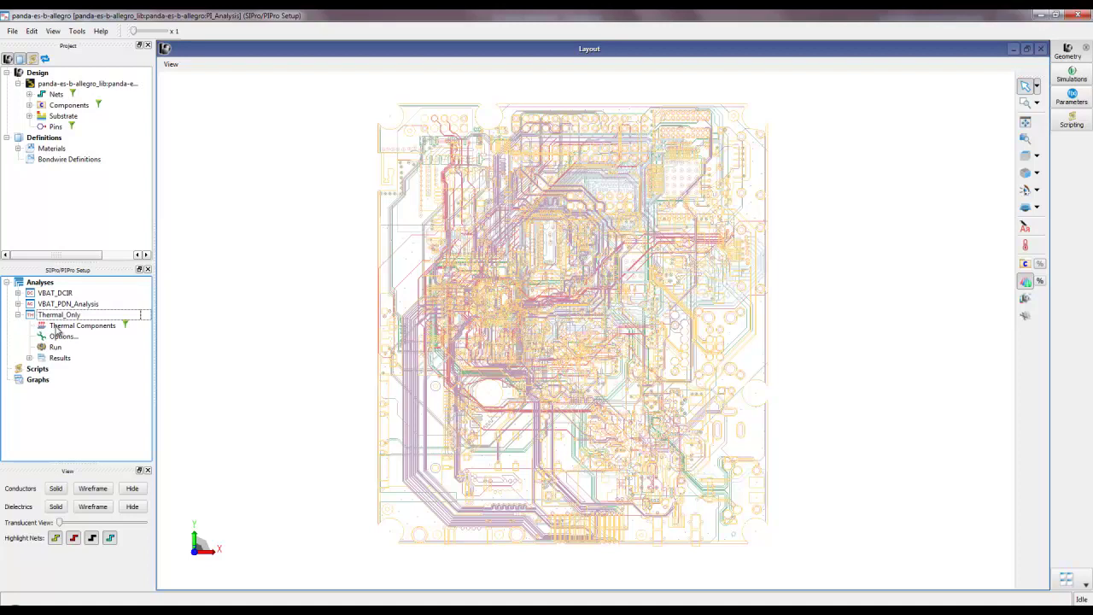
left_click(57, 329)
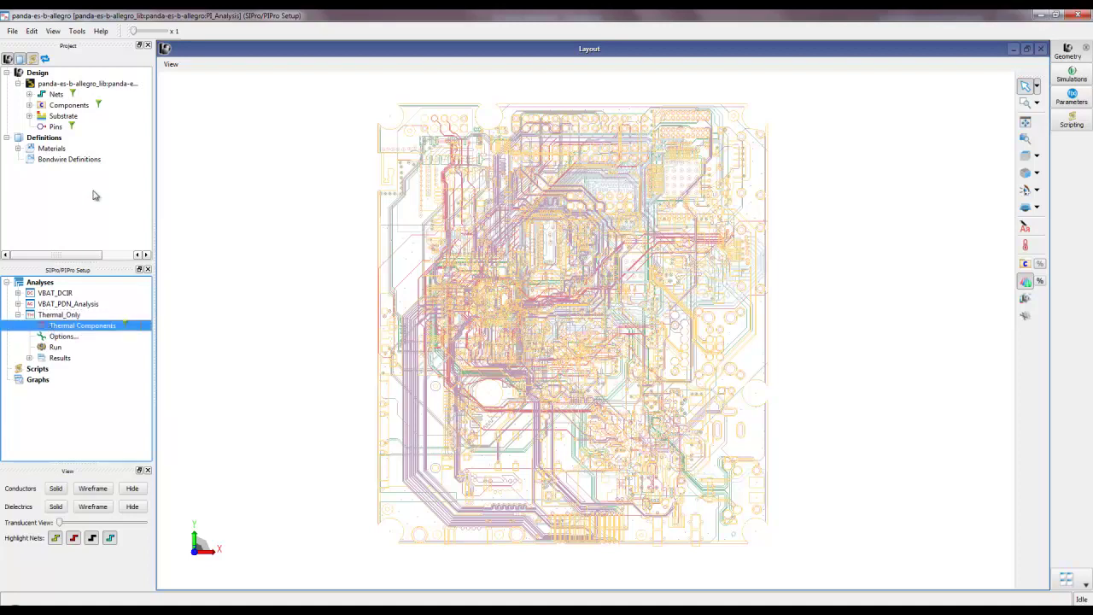
Filter components by 'omap' and add U10 and the phoenix audio part U18 to Thermal Components
left_click(29, 105)
left_click(100, 105)
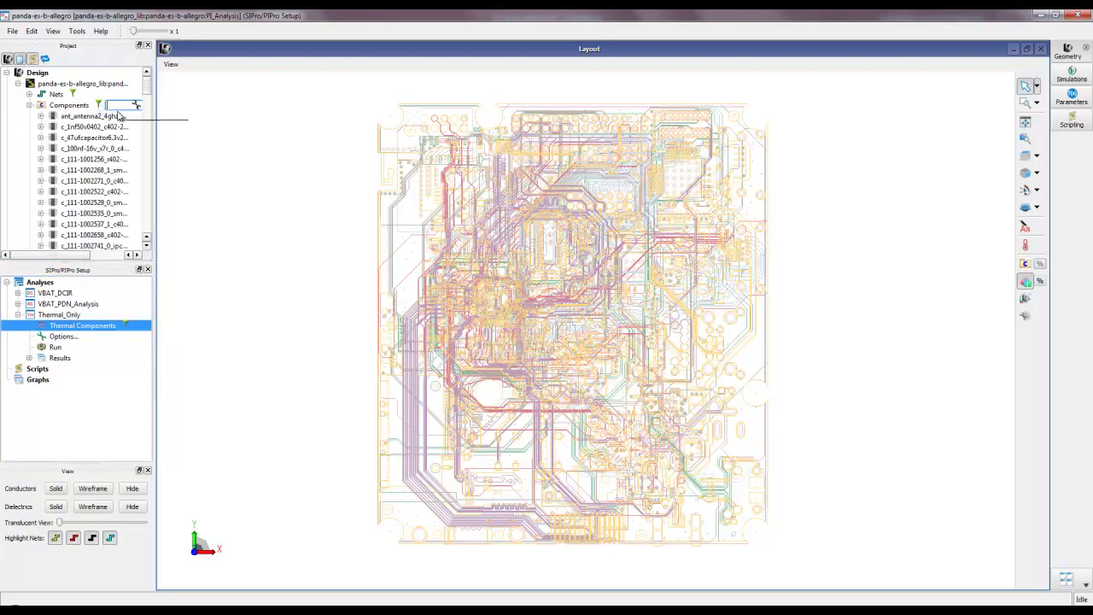
type("cmap")
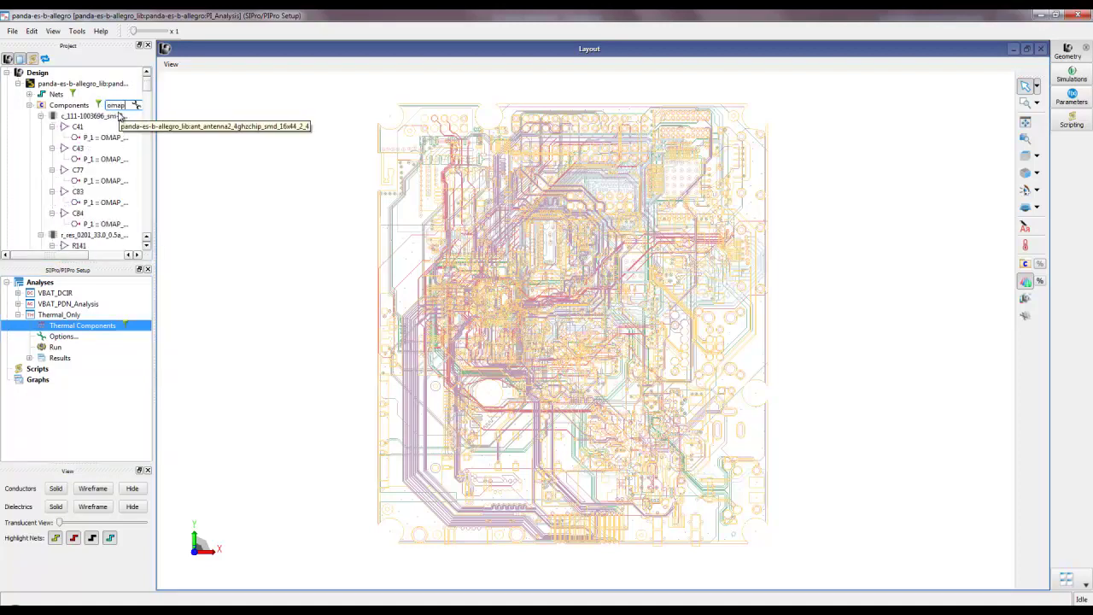
left_click(40, 115)
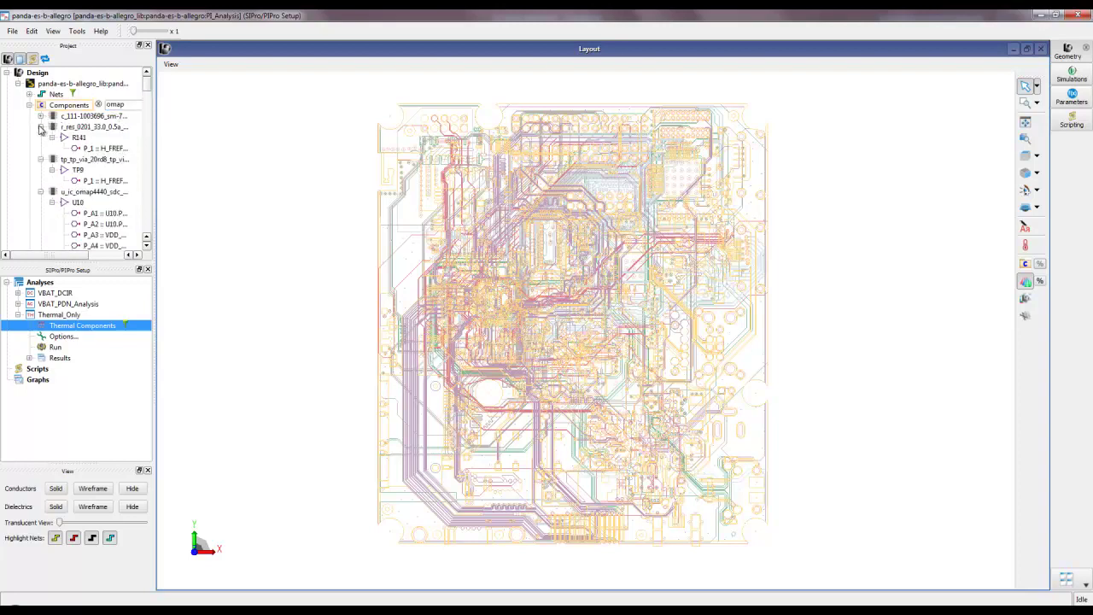
left_click(41, 127)
left_click(40, 138)
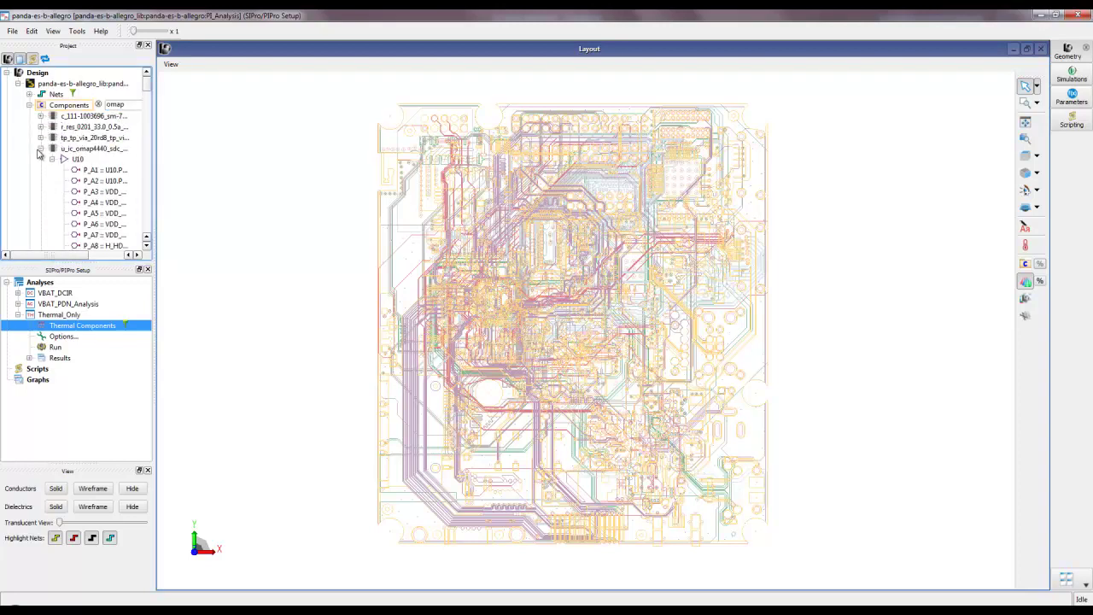
left_click(80, 159)
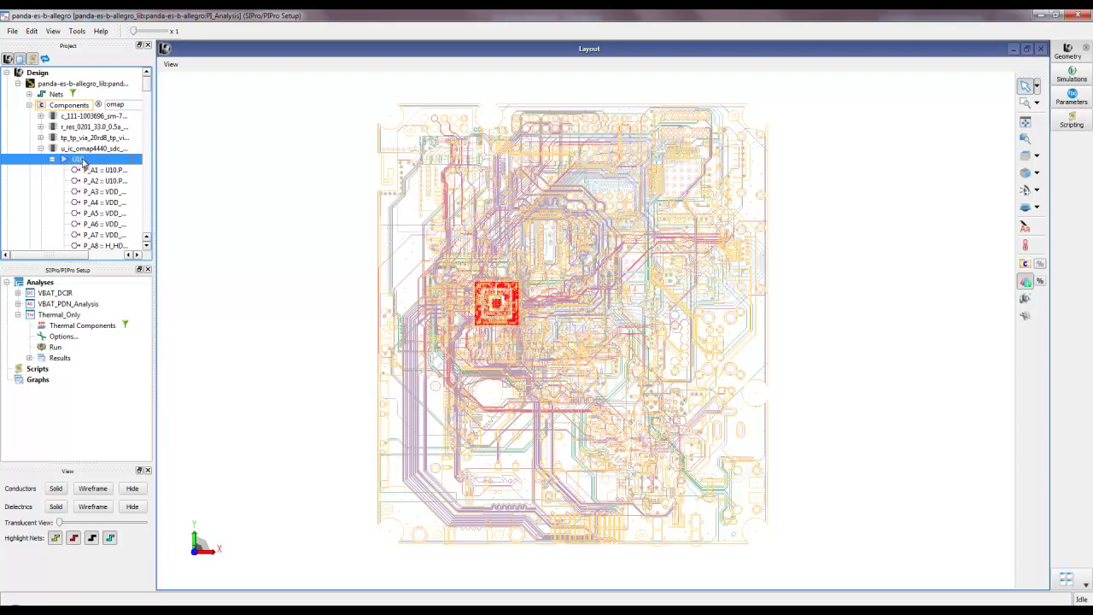
left_click_drag(80, 165, 94, 331)
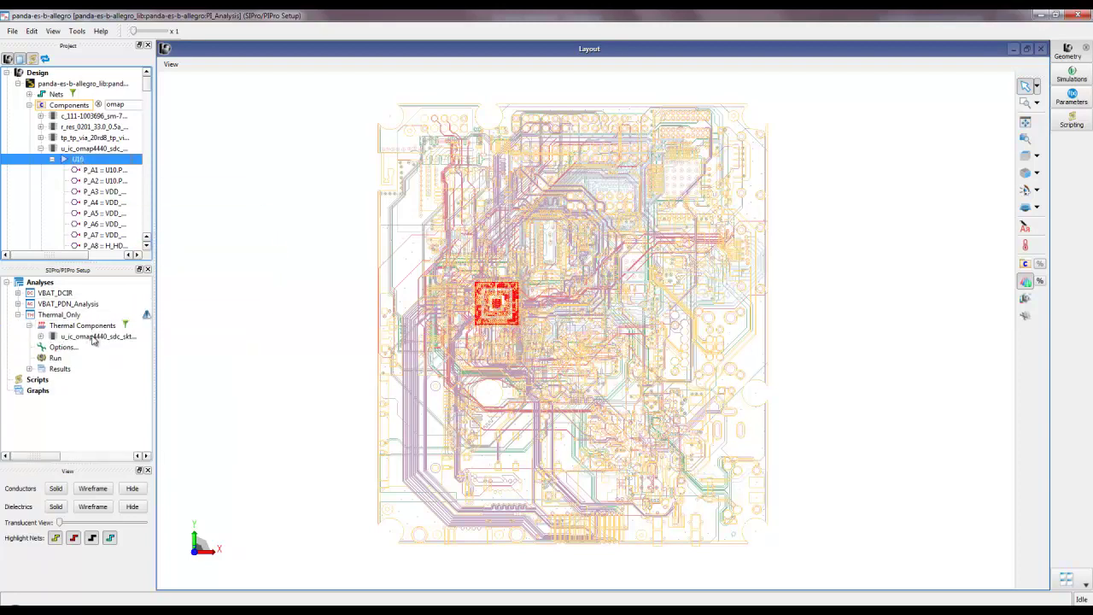
left_click(51, 160)
left_click(83, 172)
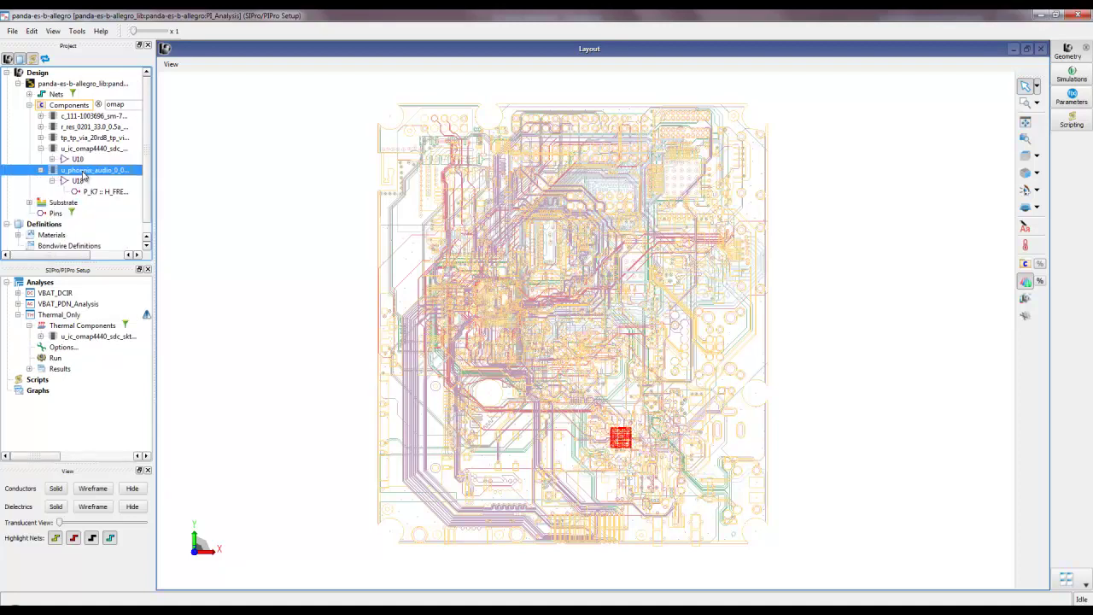
left_click_drag(83, 175, 103, 333)
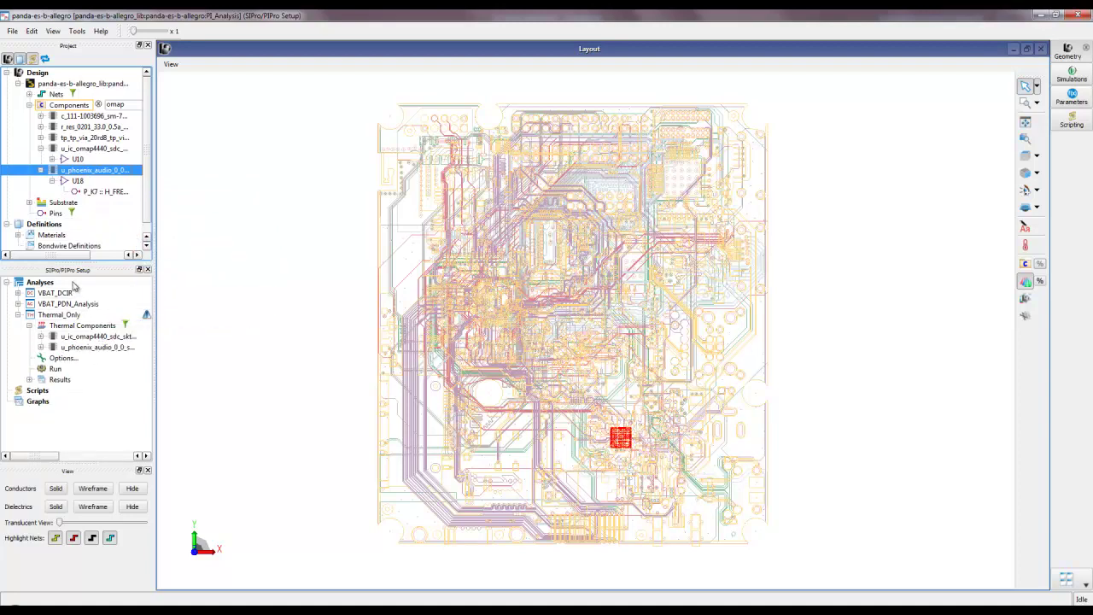
Clear the component filter and expand both thermal component entries to show U10 and U18
left_click(98, 104)
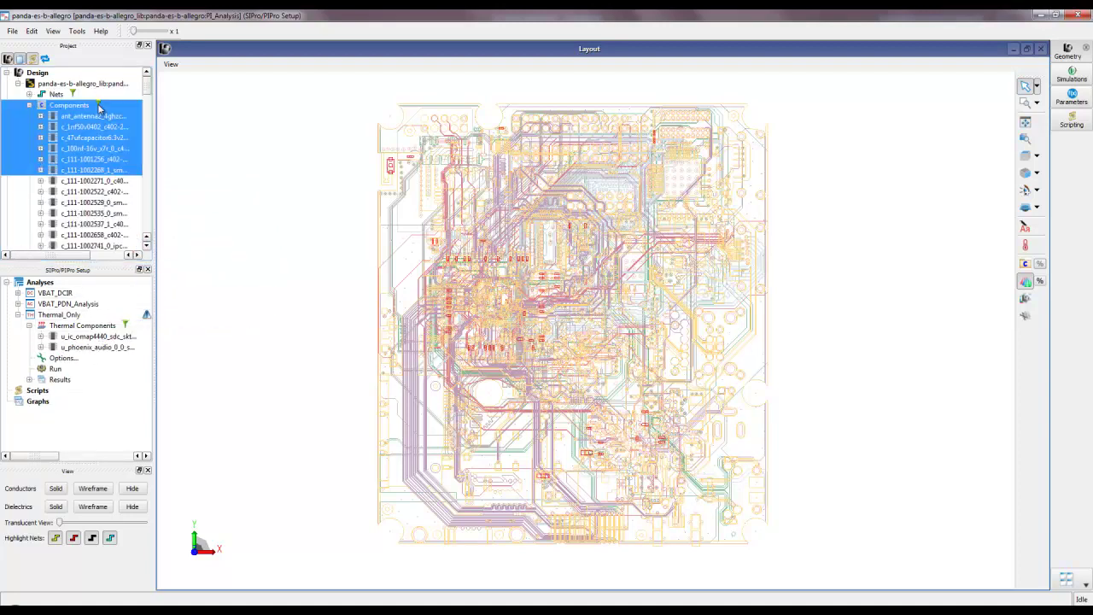
left_click(30, 105)
left_click(114, 337)
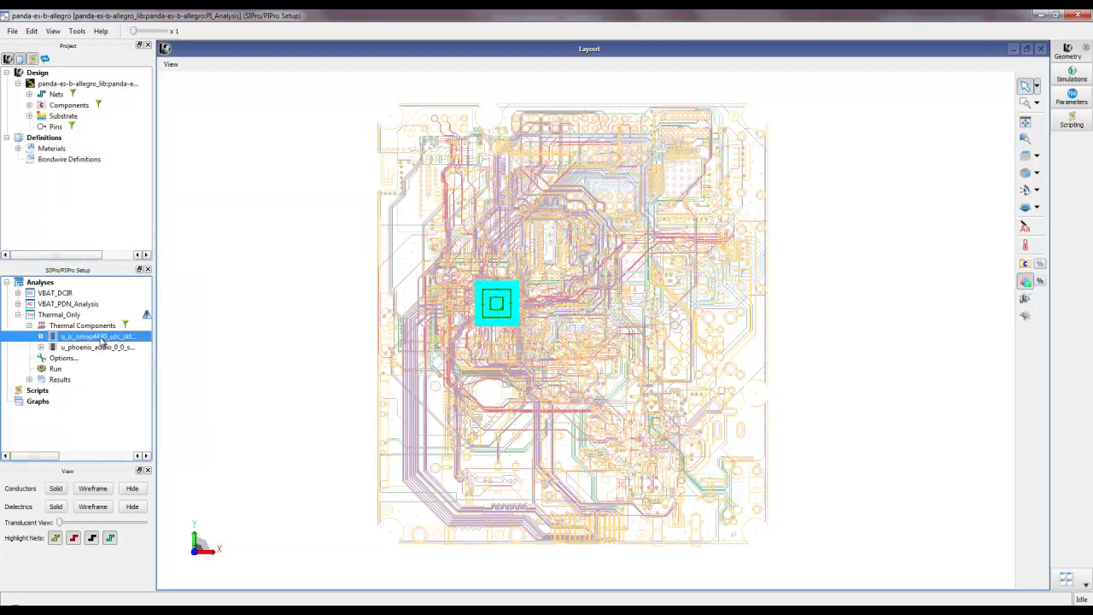
left_click(41, 337)
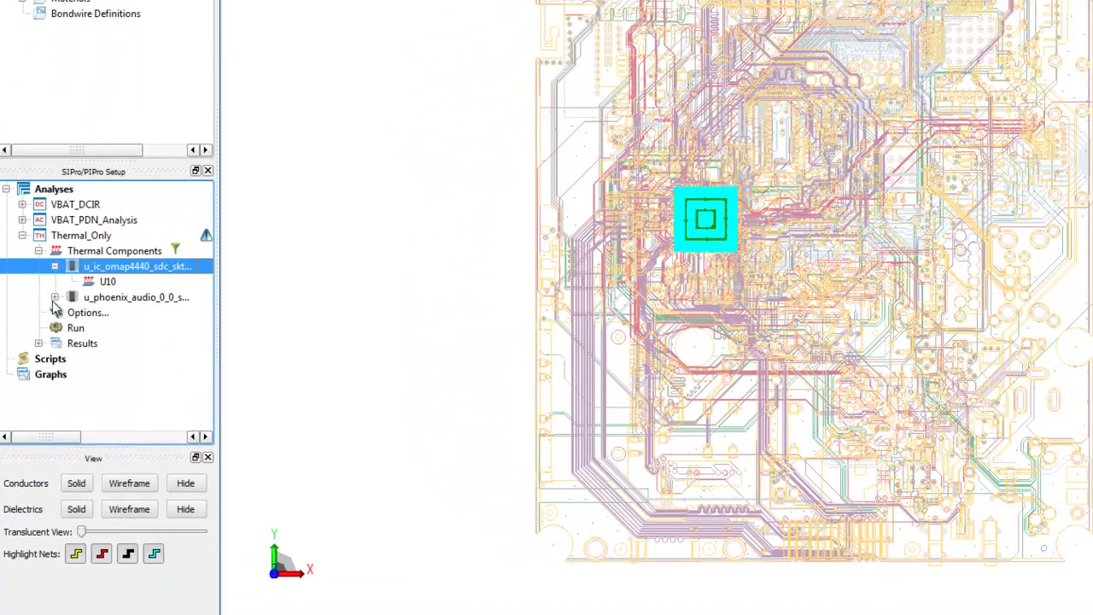
left_click(54, 297)
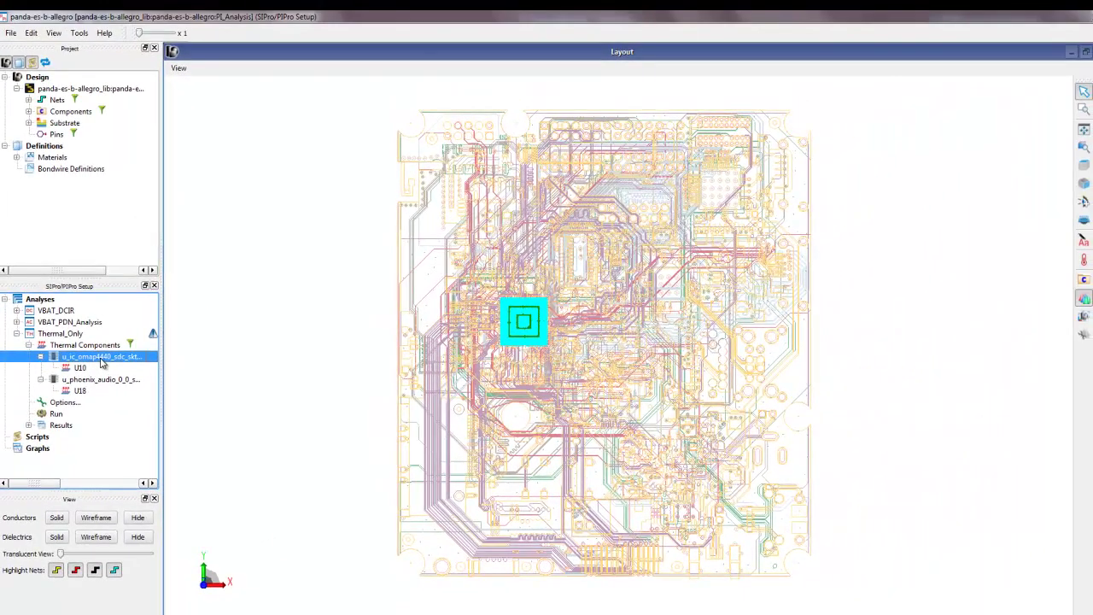
Uncheck Use Thermal Pad in the omap4440 part's Thermal Resistance Editor
double_click(101, 357)
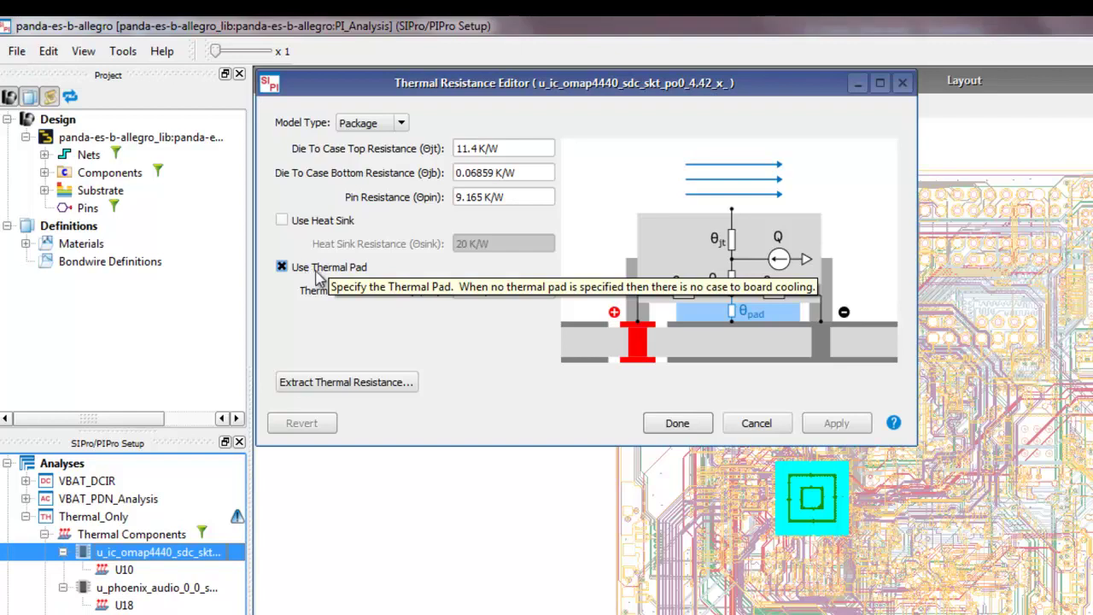
left_click(282, 268)
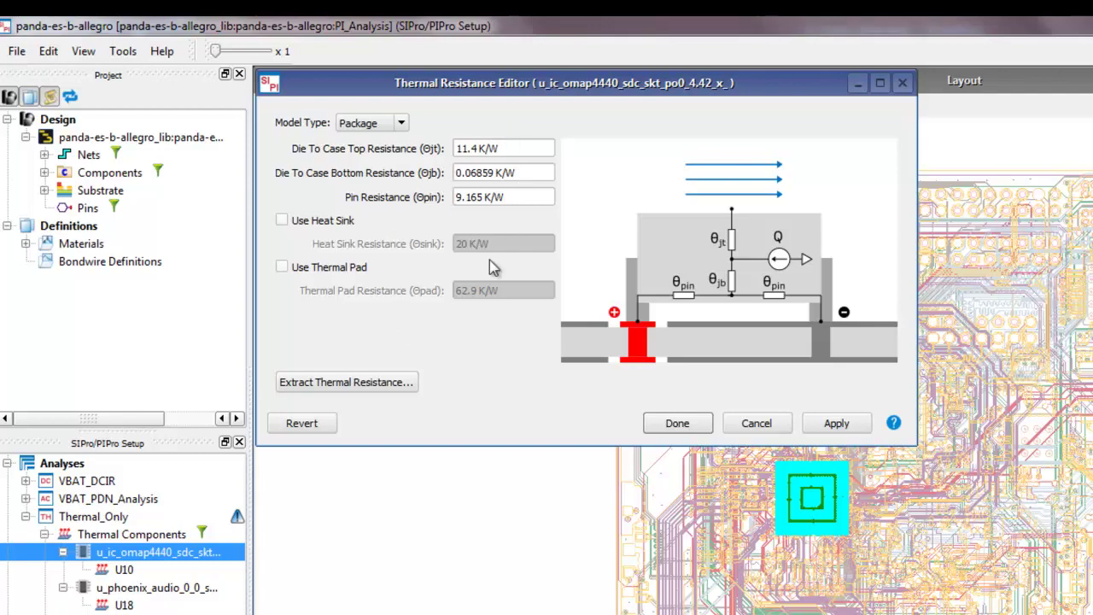
left_click(380, 384)
Keep Single die package, Silicon die and Epoxy mold extraction settings, then confirm the omap4440 model
left_click_drag(708, 279, 430, 239)
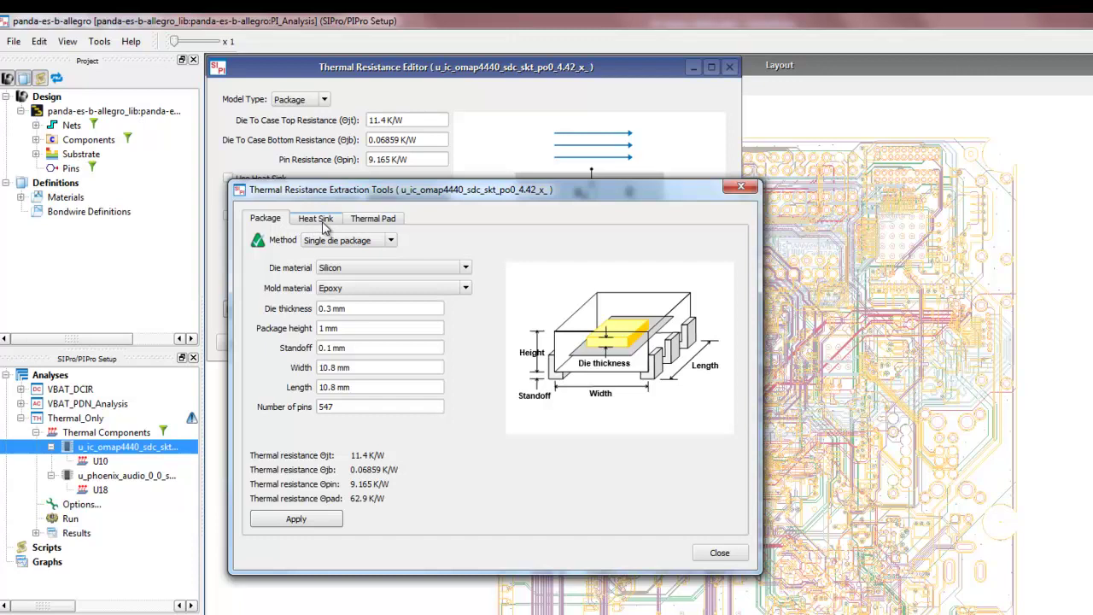
left_click(376, 242)
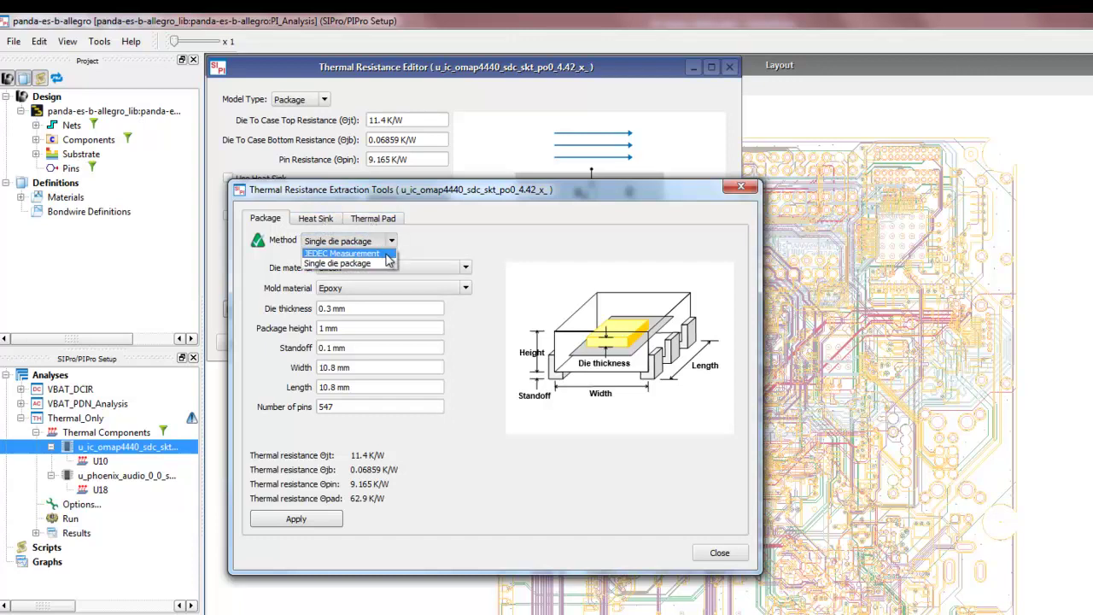
left_click(429, 260)
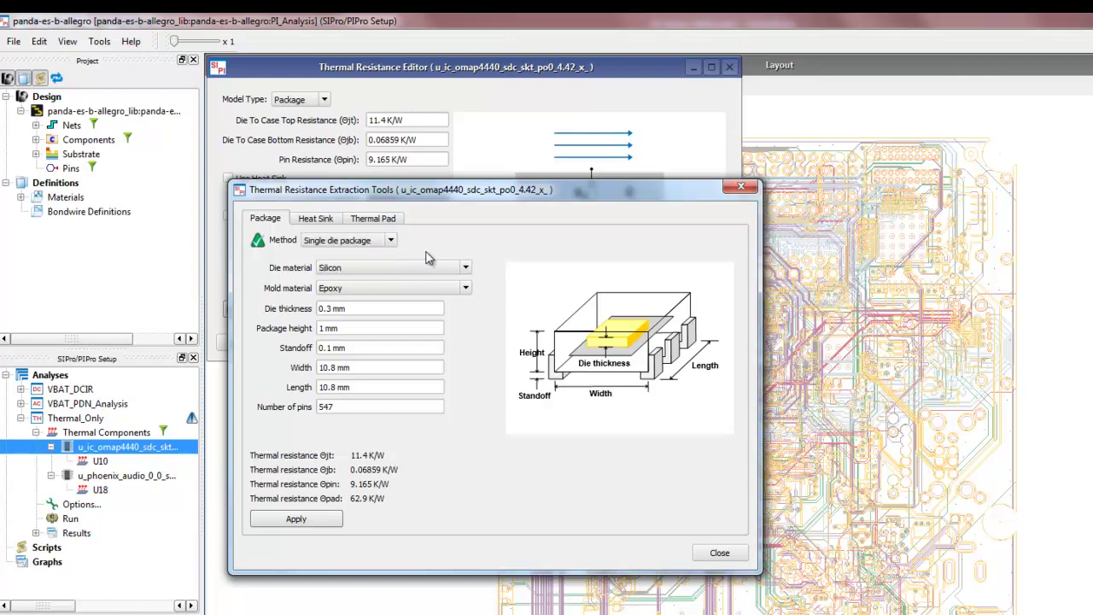
left_click(380, 270)
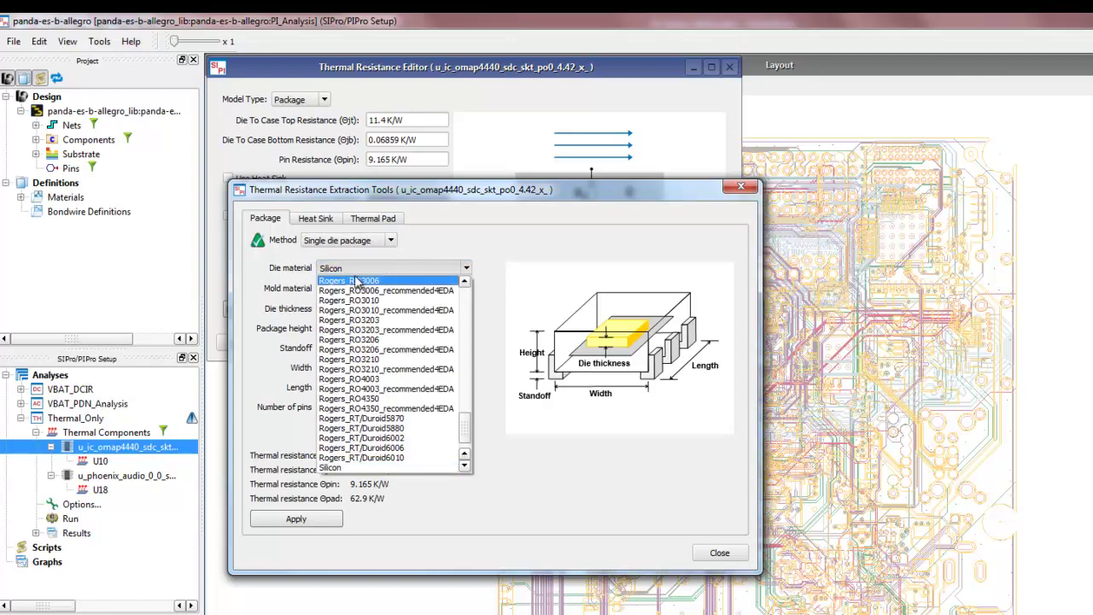
scroll(457, 446, "up", 5)
left_click(487, 312)
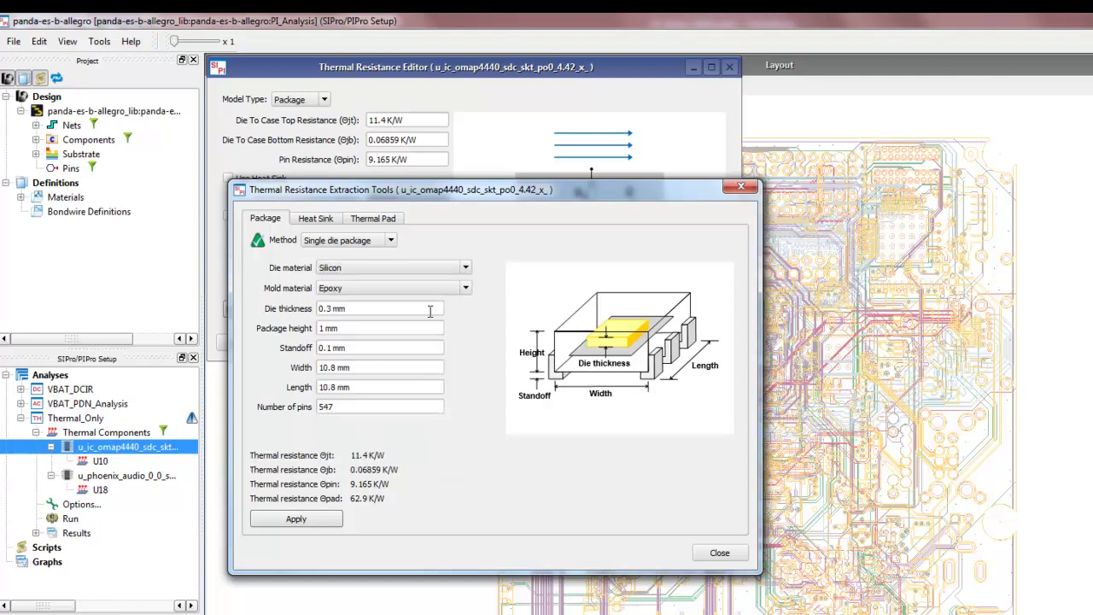
left_click(385, 295)
scroll(385, 295, "down", 5)
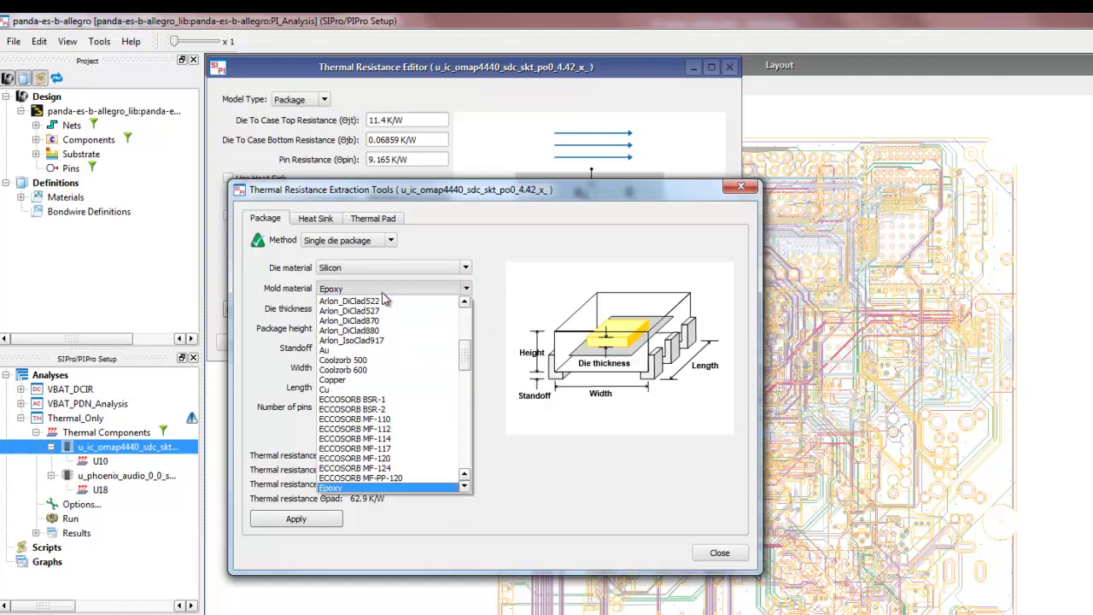
scroll(465, 357, "up", 3)
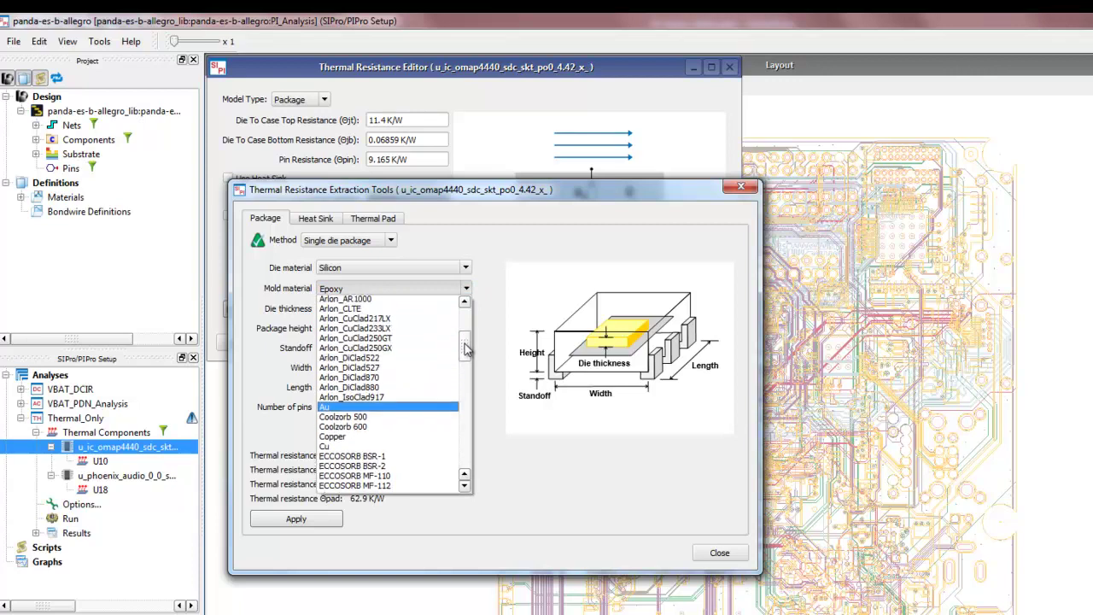
left_click(498, 317)
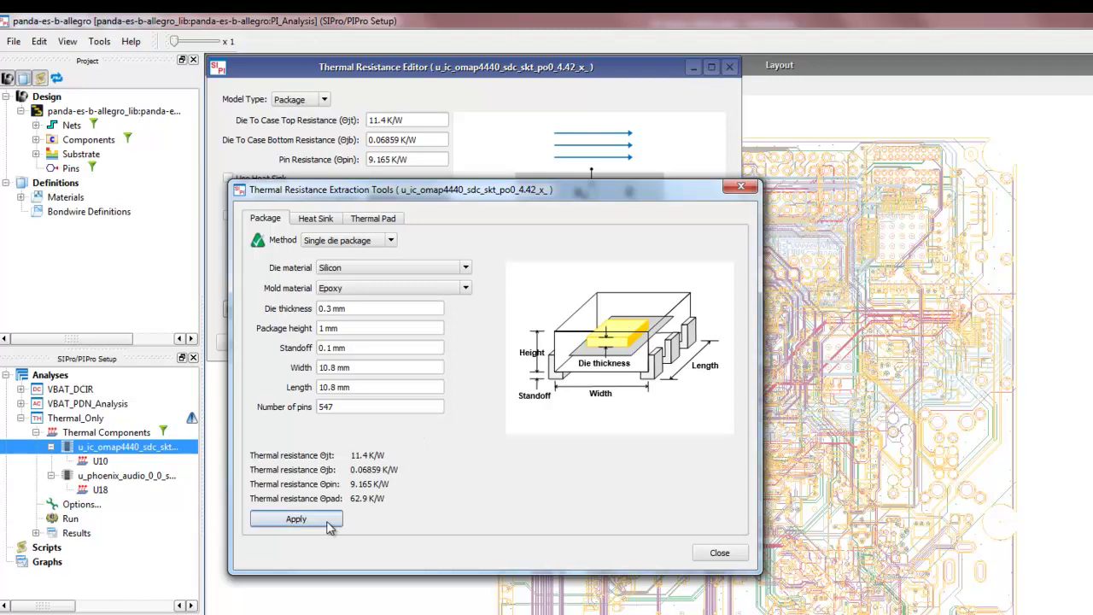
left_click(719, 553)
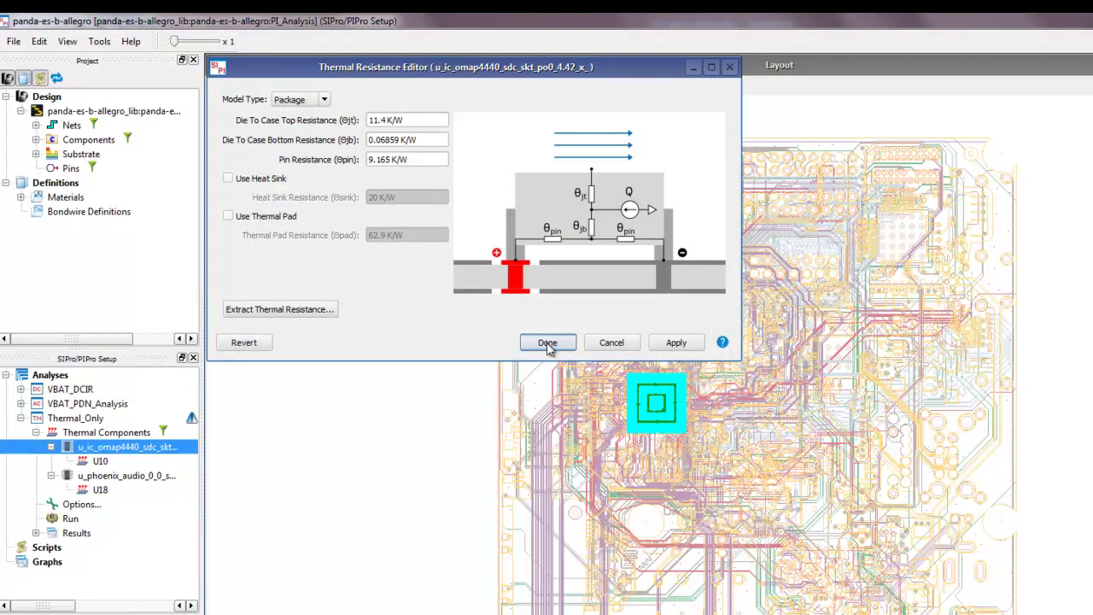
left_click(549, 343)
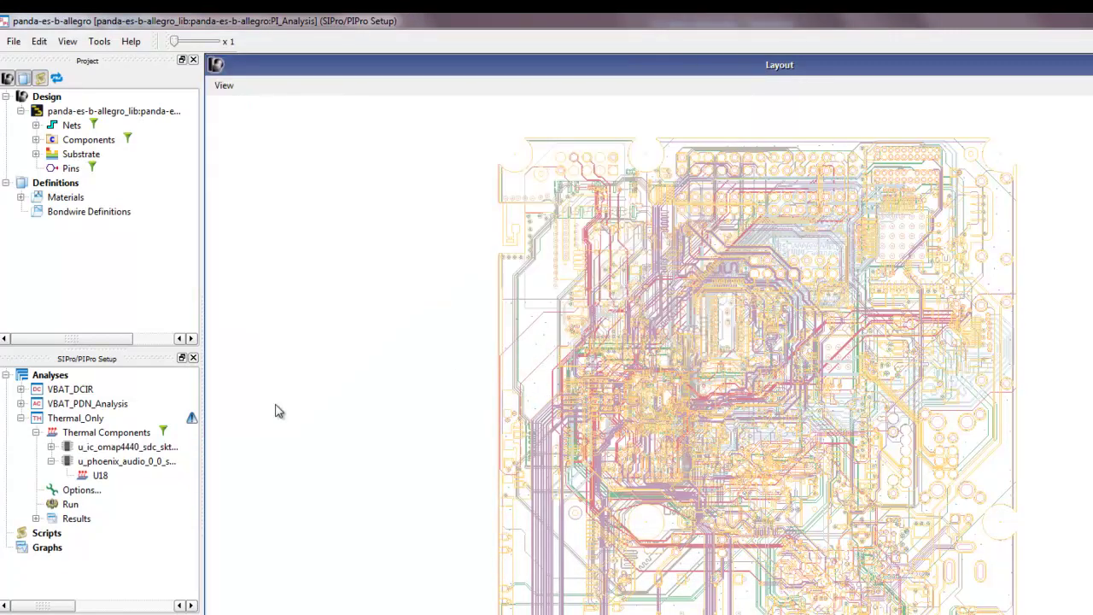
Disable the thermal pad for the phoenix audio part (θjt 53.3 K/W) and expand the OMAP4440 node
double_click(164, 472)
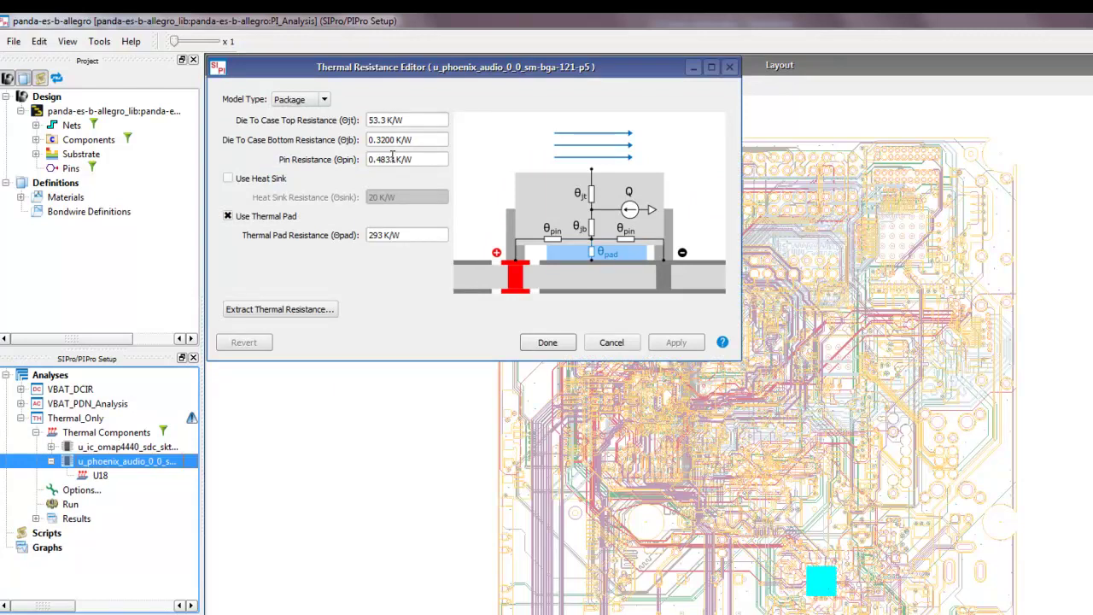
left_click(228, 217)
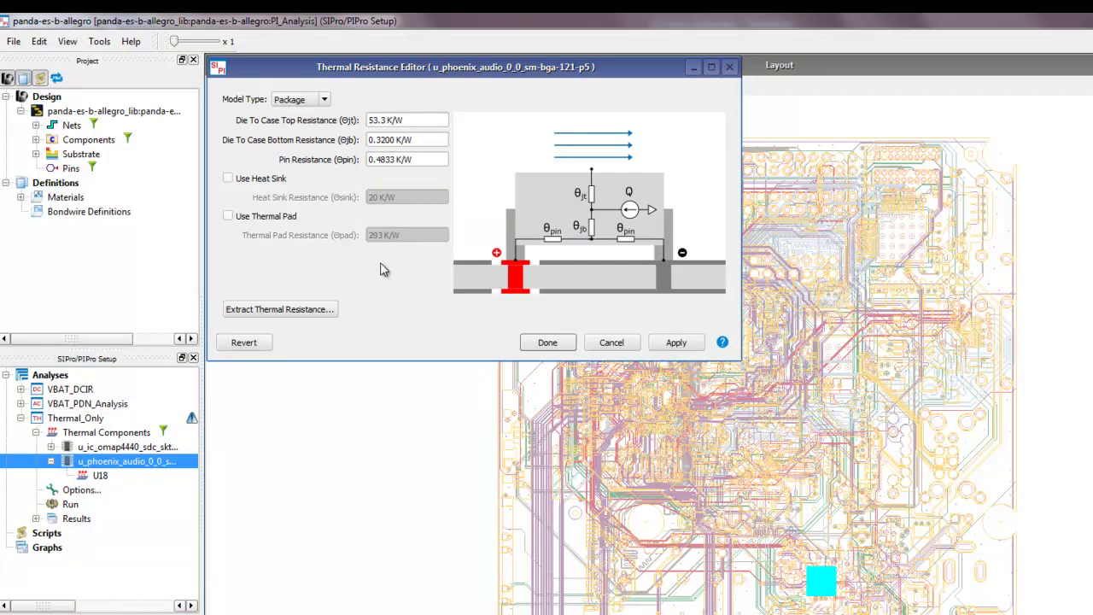
left_click(554, 342)
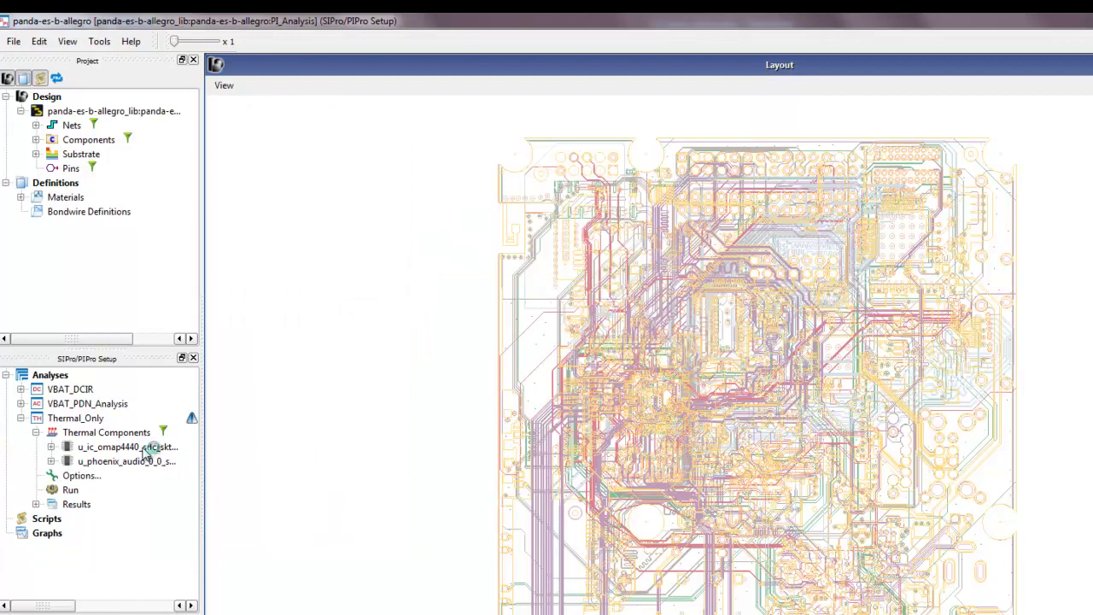
left_click(51, 447)
Set U10's heat source to 5 W and apply it
left_click(51, 476)
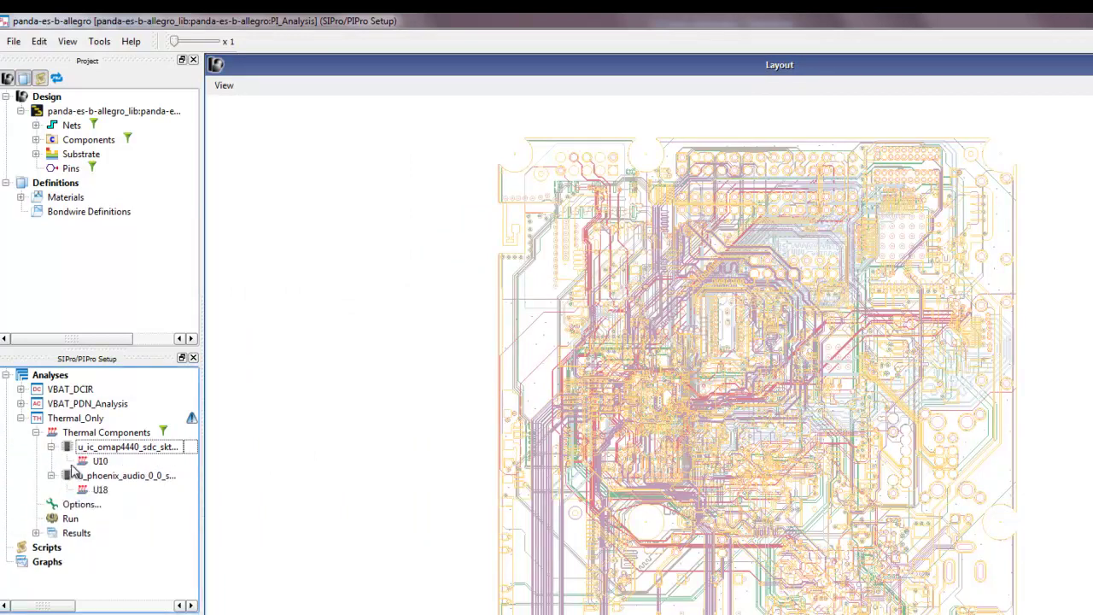
double_click(100, 462)
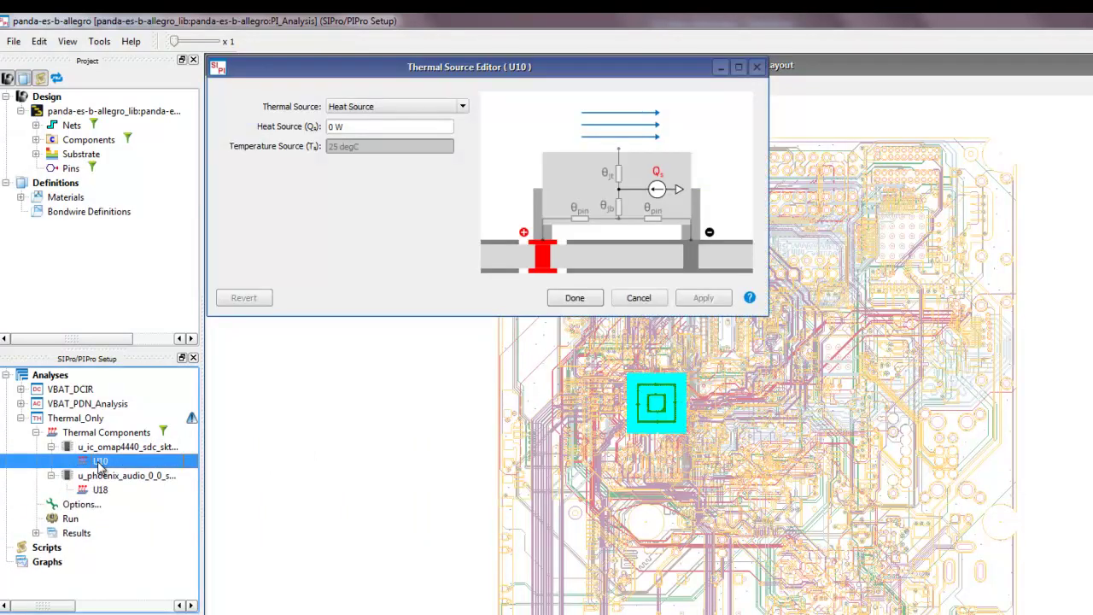
left_click(350, 126)
left_click_drag(349, 127, 325, 133)
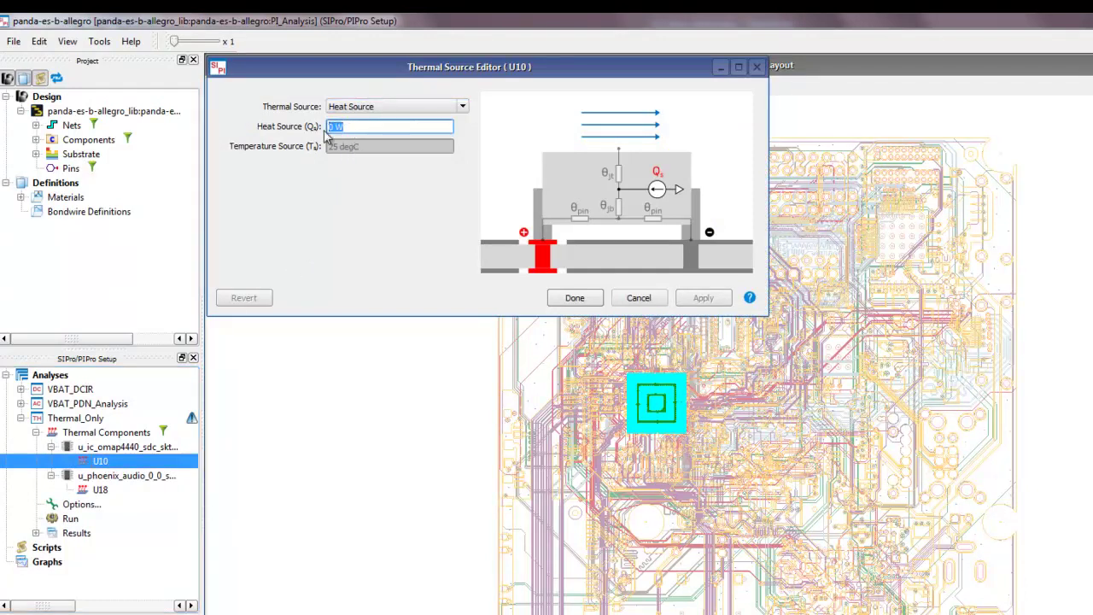
type("5")
key("Tab")
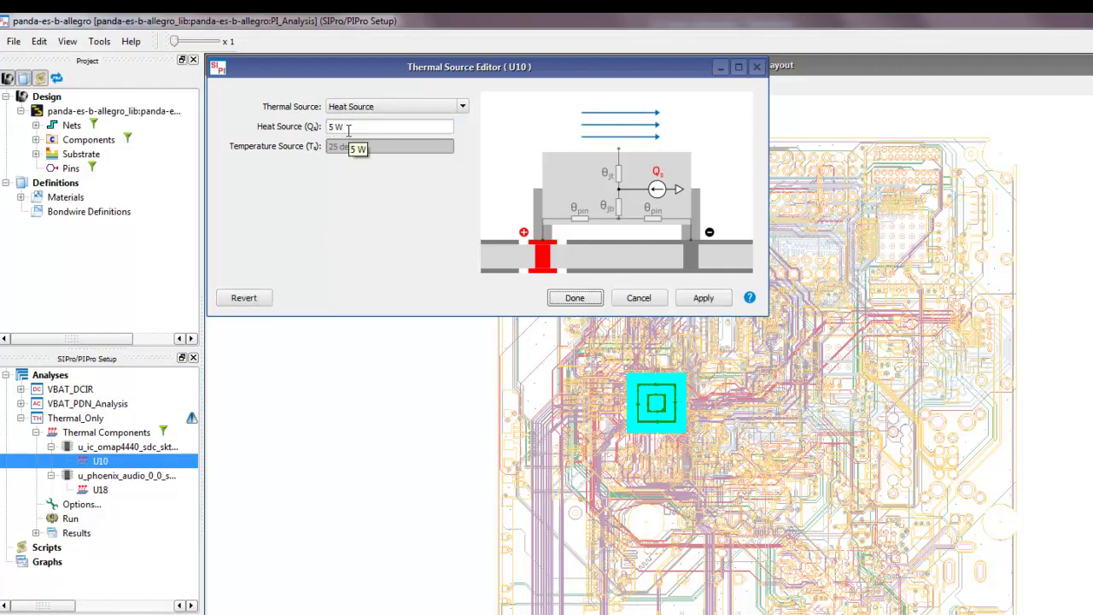
left_click(705, 295)
left_click(574, 298)
Set U18's heat source to 1.5 W and apply it
left_click(100, 490)
double_click(101, 491)
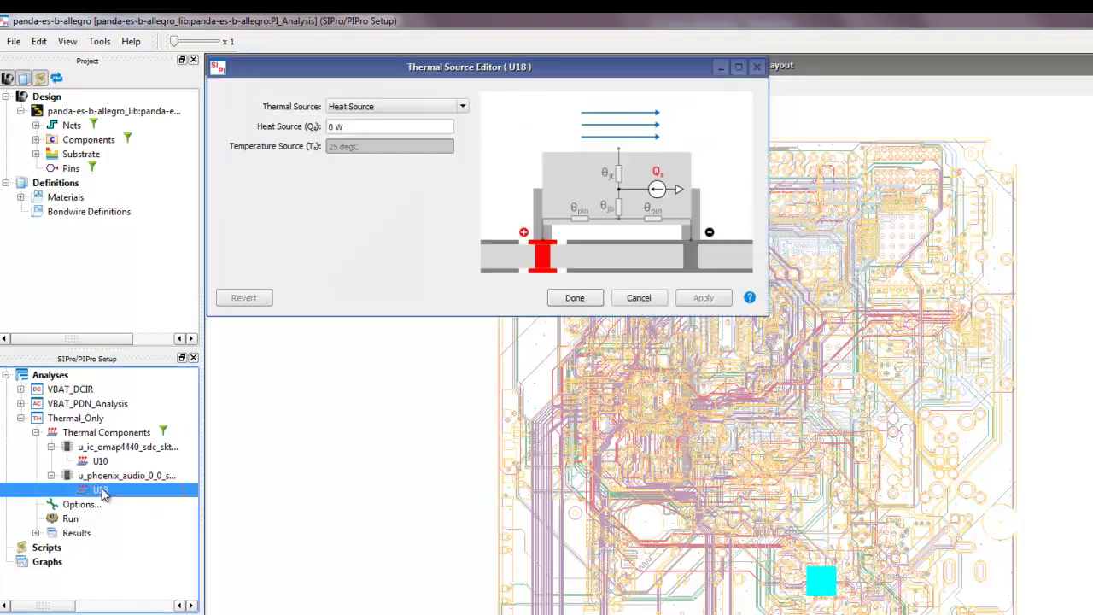
double_click(328, 127)
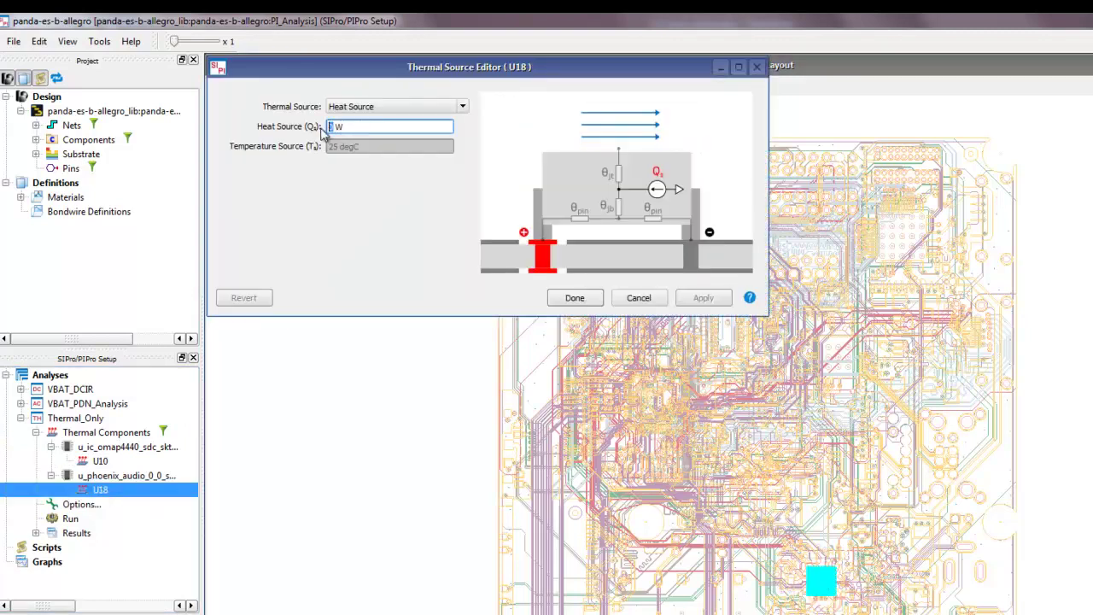
type("1.5")
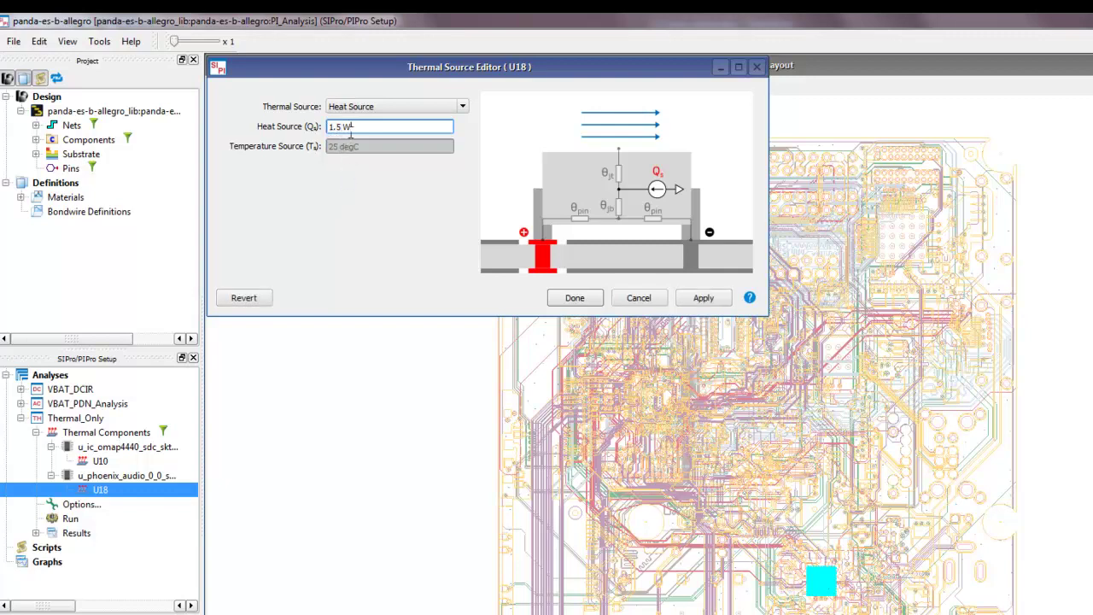
left_click(703, 297)
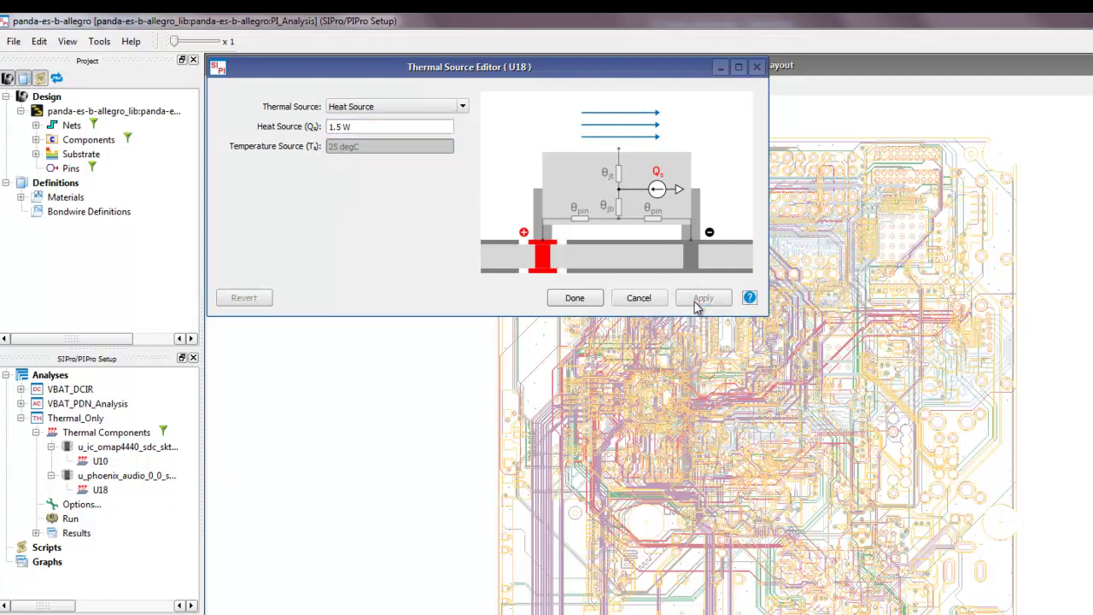
left_click(586, 304)
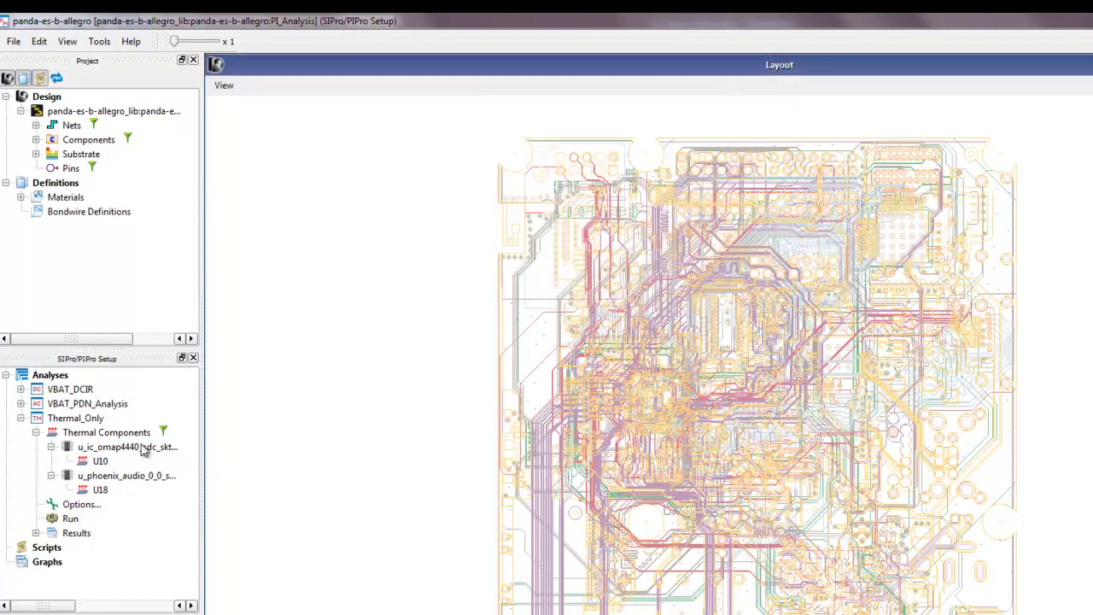
Try the Top Air Flow choices and keep natural convection cooling for the Thermal_Only simulation
double_click(81, 506)
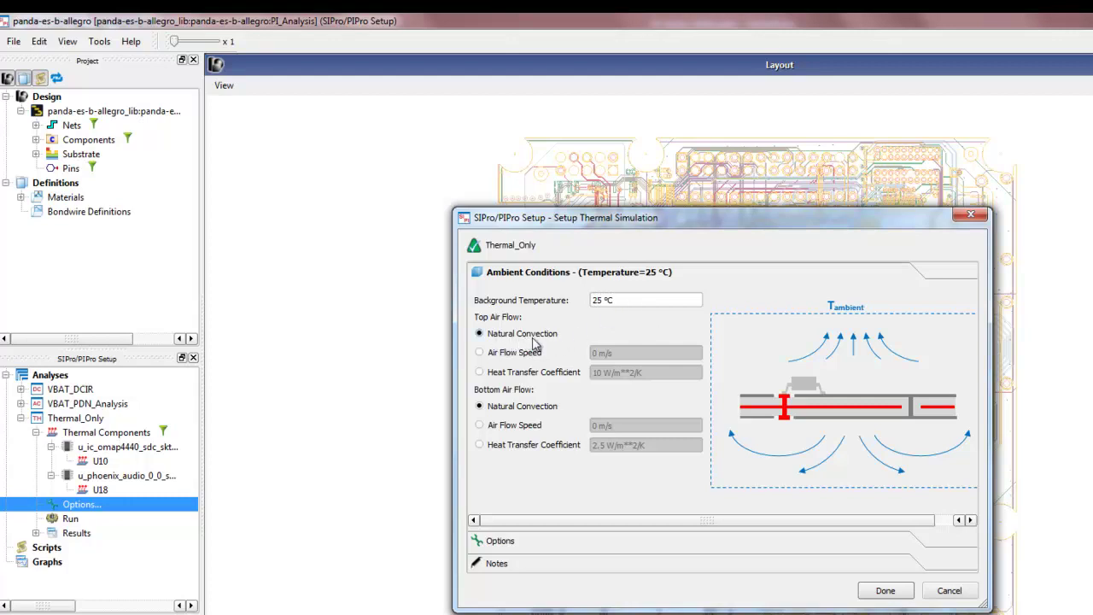
left_click(501, 357)
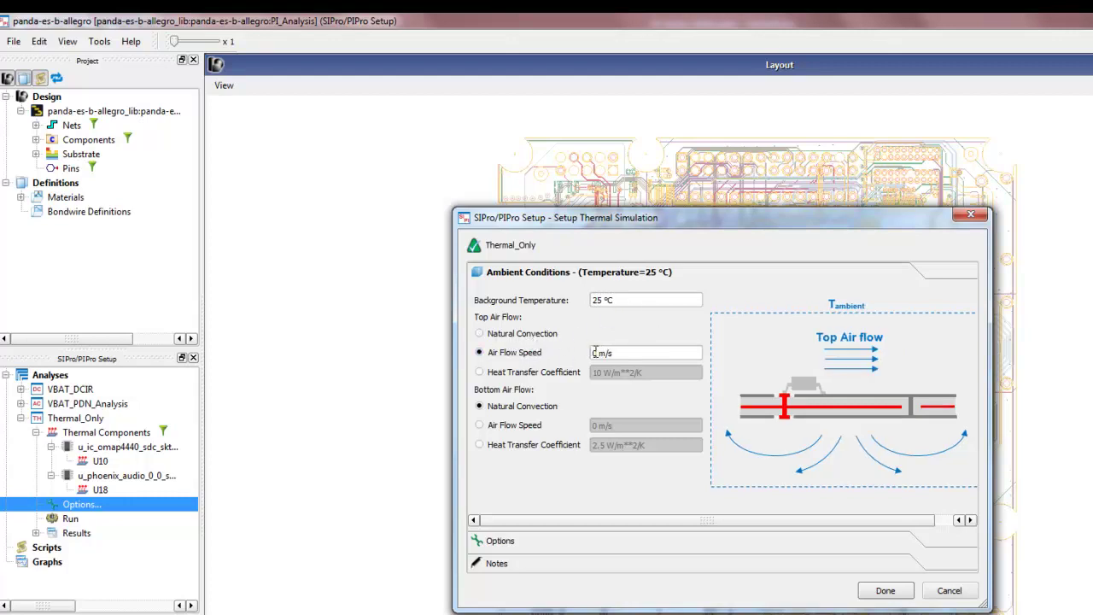
left_click(526, 372)
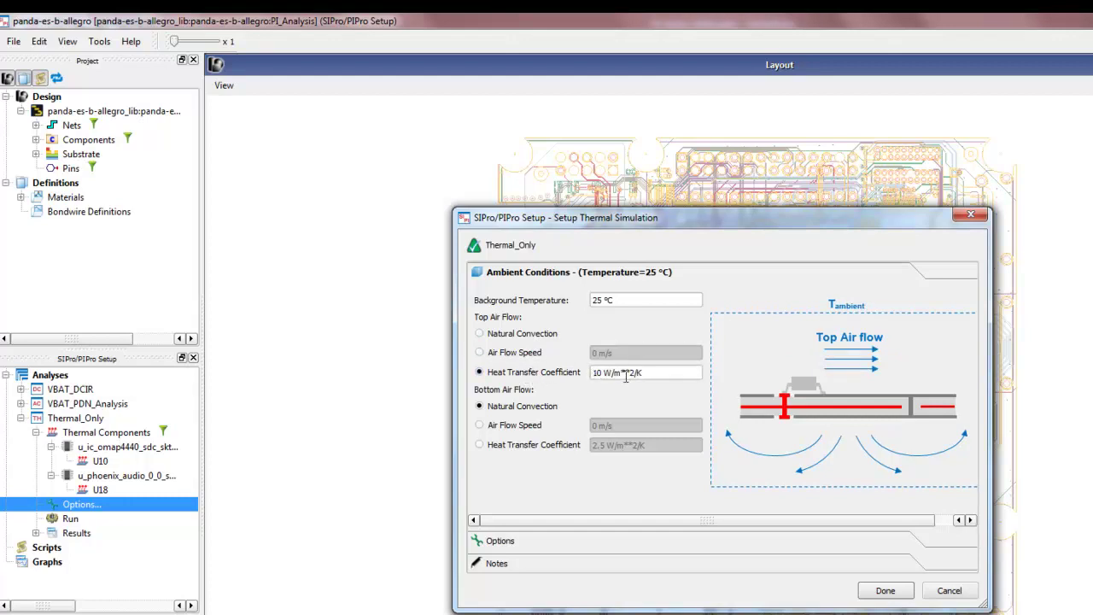
left_click(521, 336)
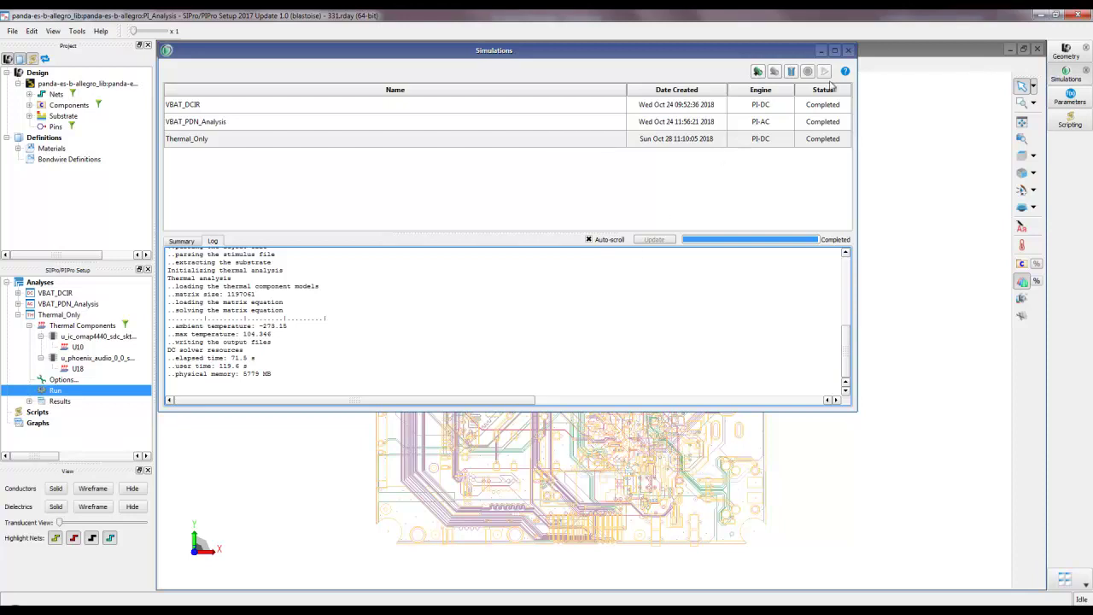
Plot the Thermal_Only Temperature map (48.9–104 °C), zoom out, and enable the temperature probe
left_click(848, 51)
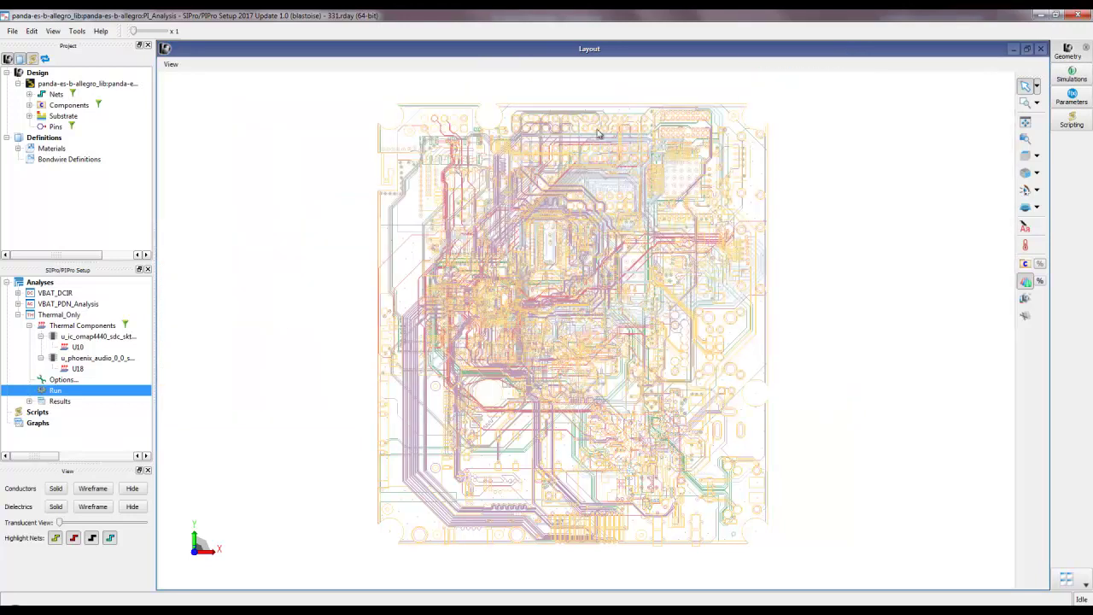
left_click(29, 402)
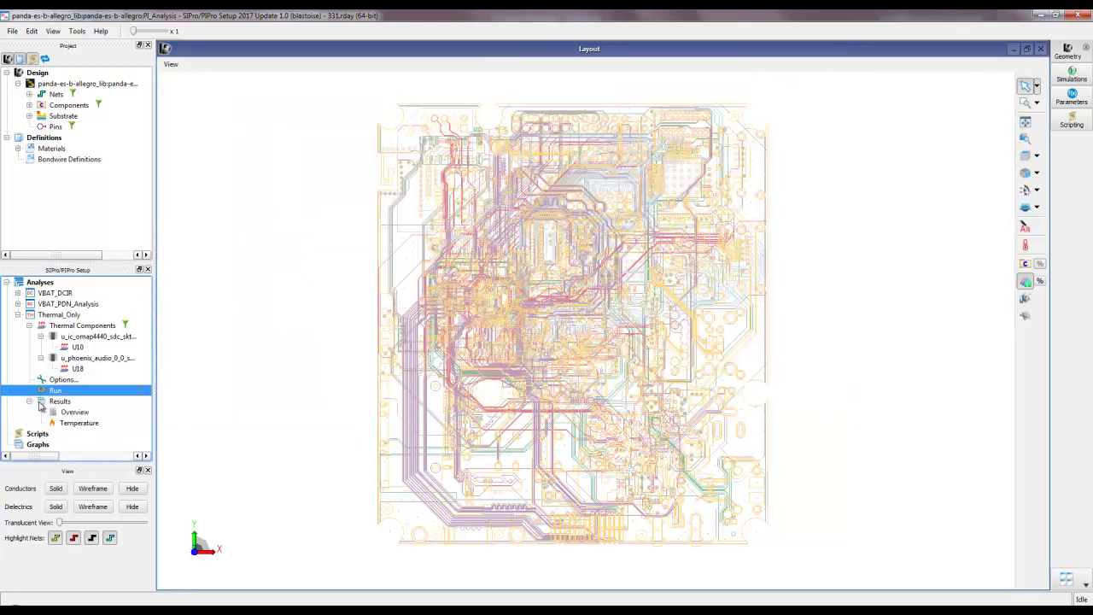
left_click(78, 425)
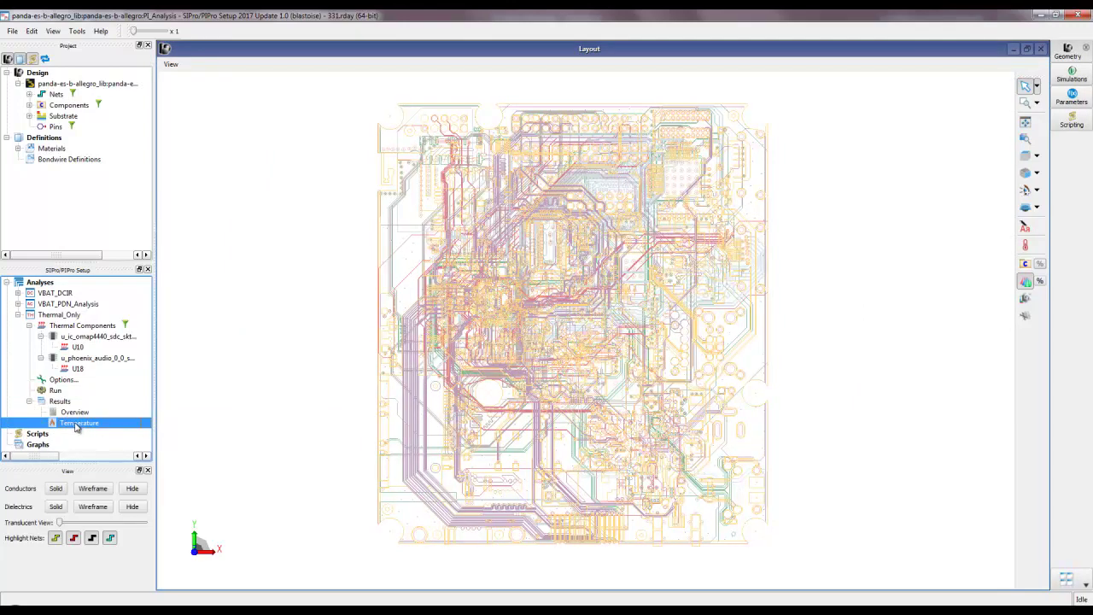
double_click(81, 424)
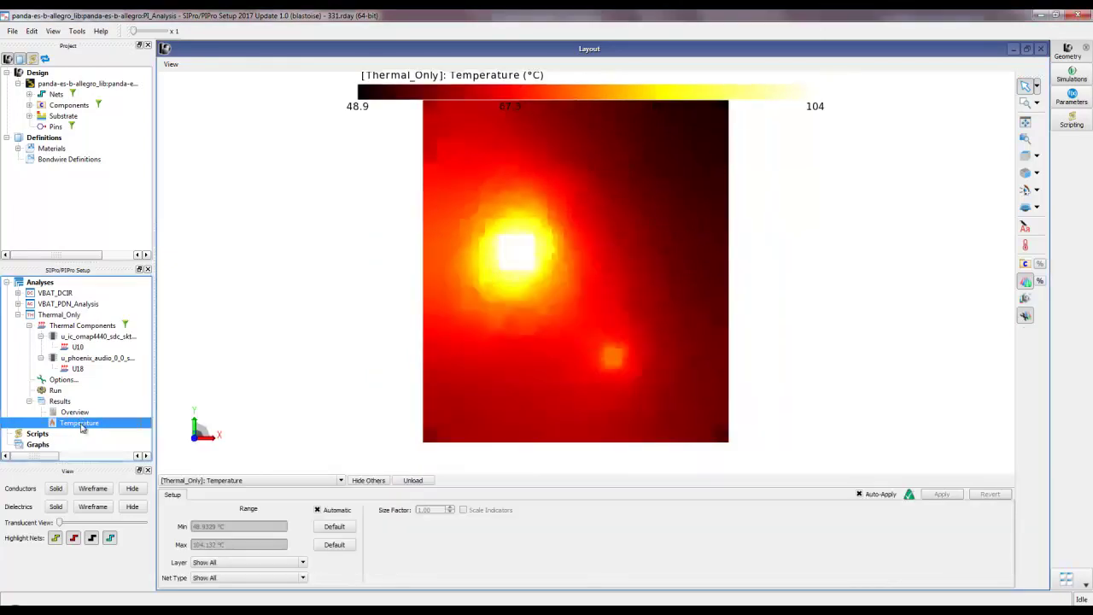
mouse_move(601, 254)
scroll(601, 254, "down", 2)
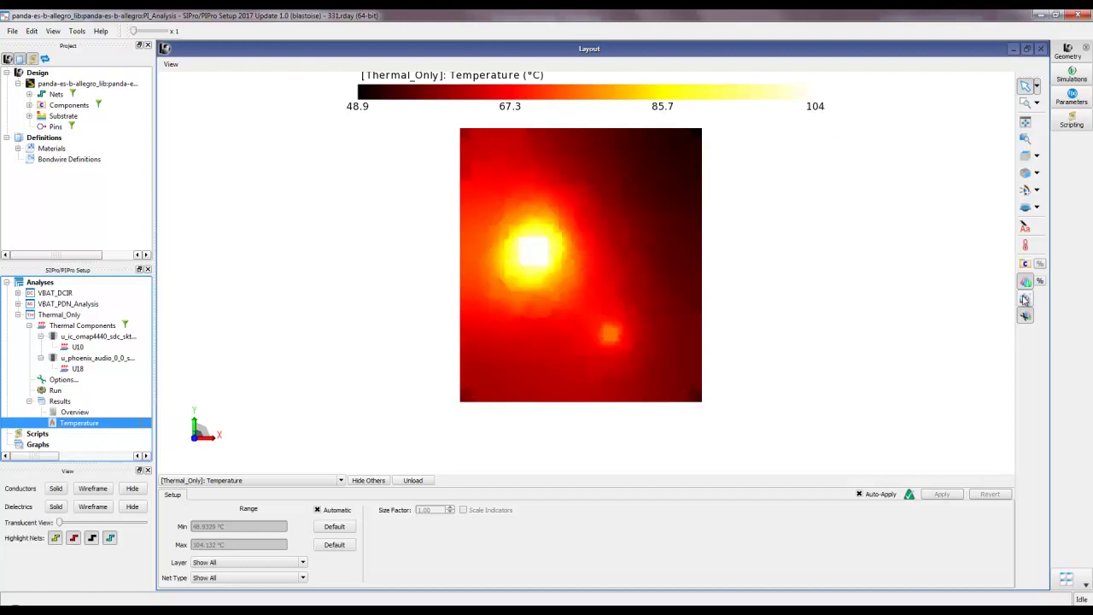
left_click(1026, 246)
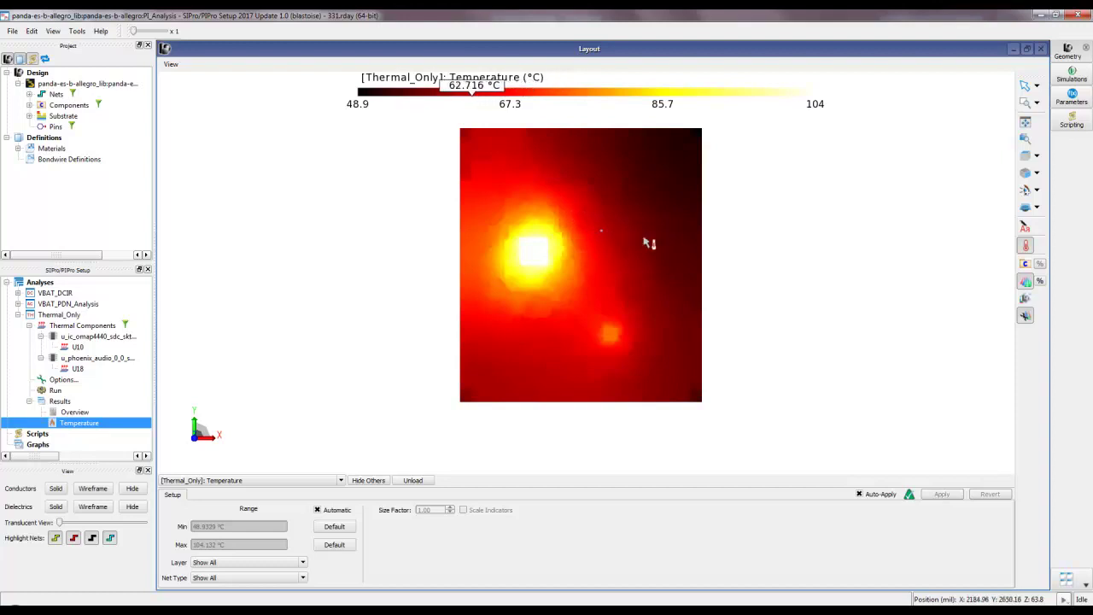
Tilt the temperature map into 3-D with layers stretched x28, then return to a fitted top view
key("Escape")
left_click_drag(610, 429, 708, 407)
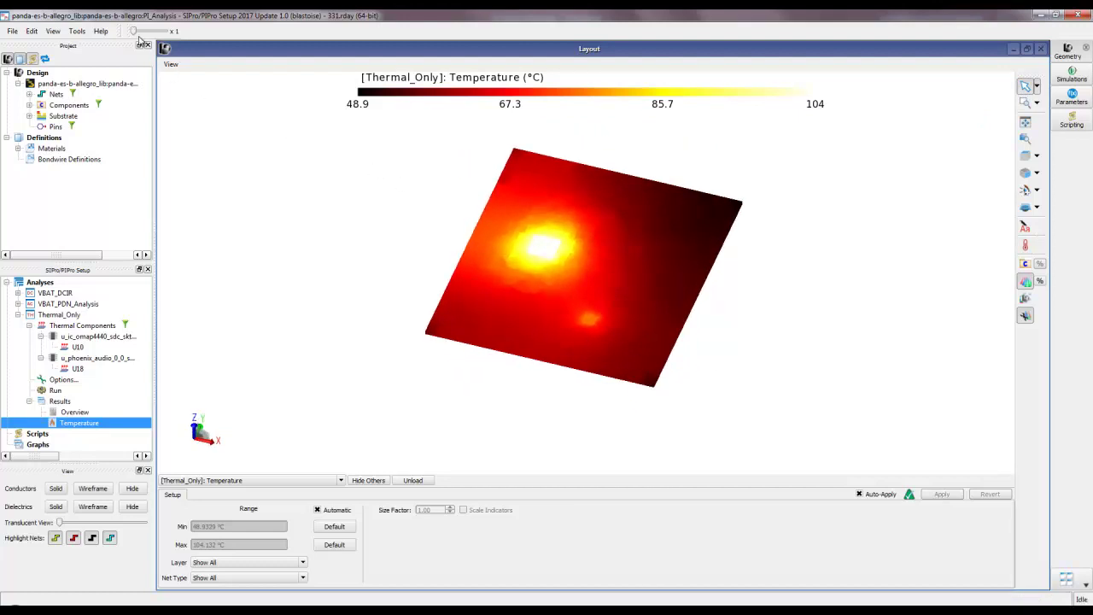
left_click_drag(134, 34, 151, 36)
left_click_drag(398, 376, 391, 346)
left_click_drag(505, 291, 519, 357)
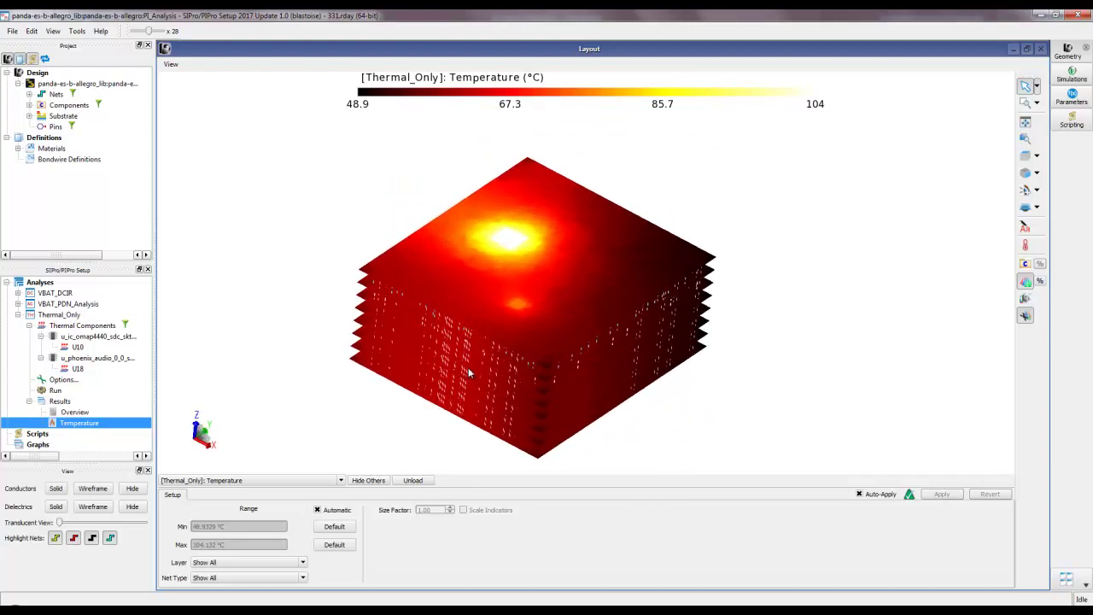
left_click(1026, 157)
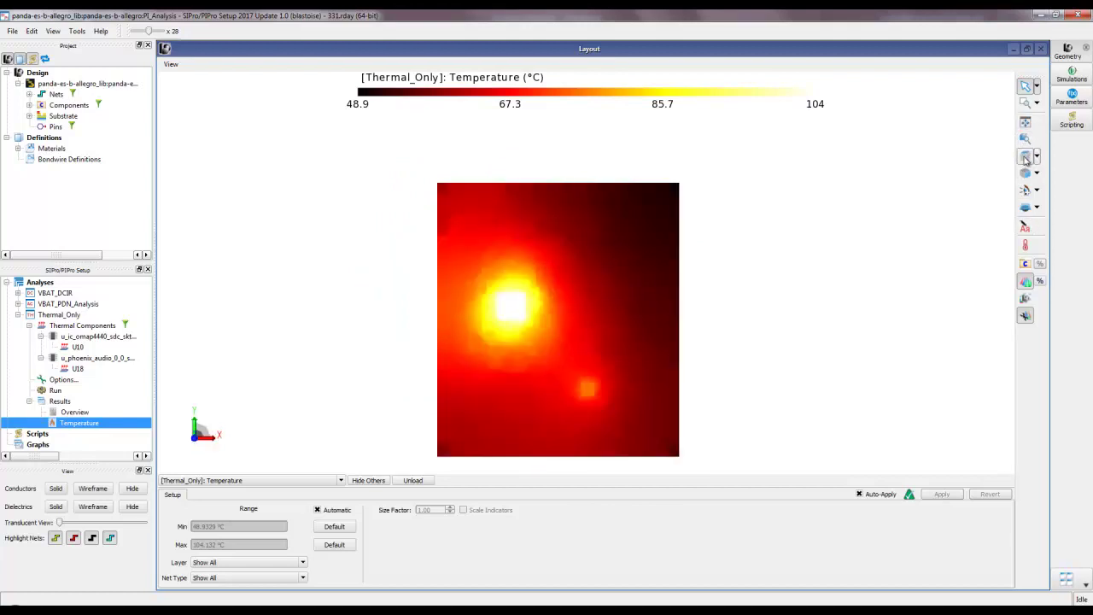
left_click(1026, 122)
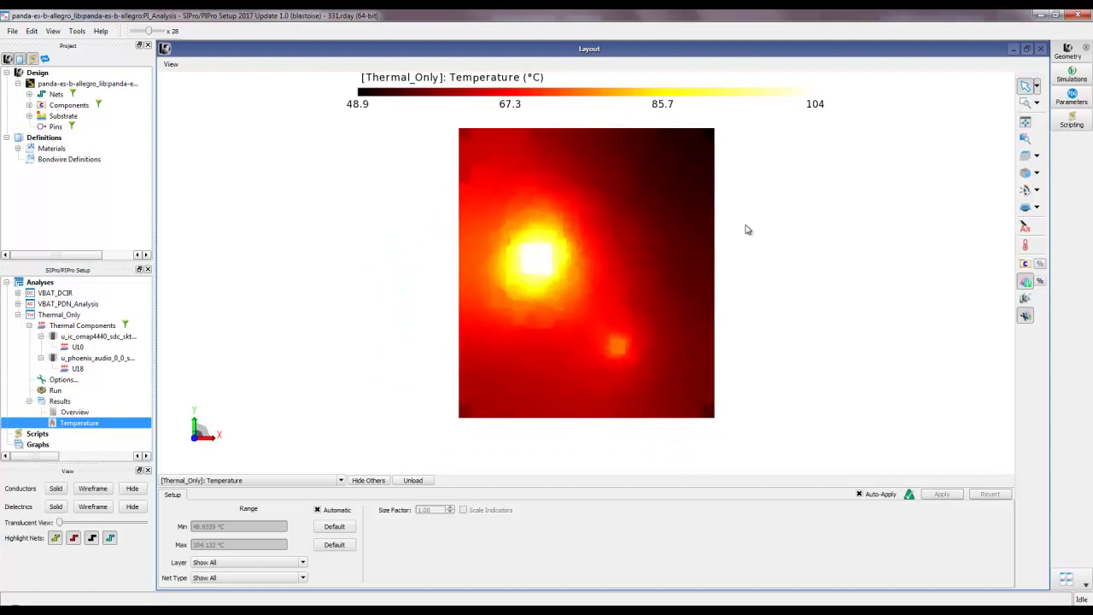
Review component, layer and via temperatures in the DC Results Overview, noting 514 vias over 100 °C
left_click(74, 413)
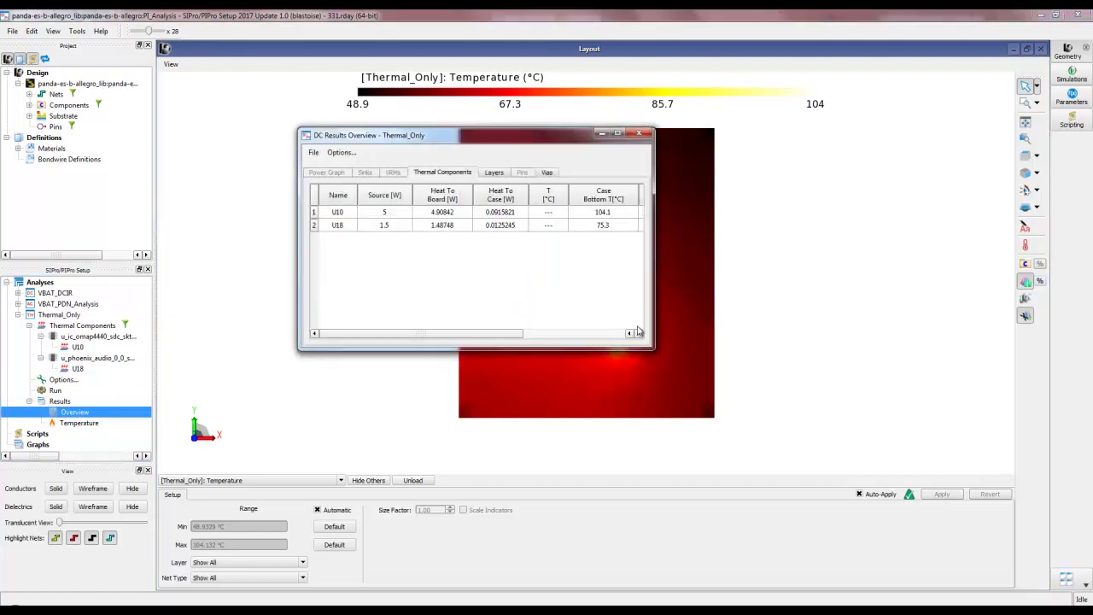
left_click_drag(654, 346, 846, 342)
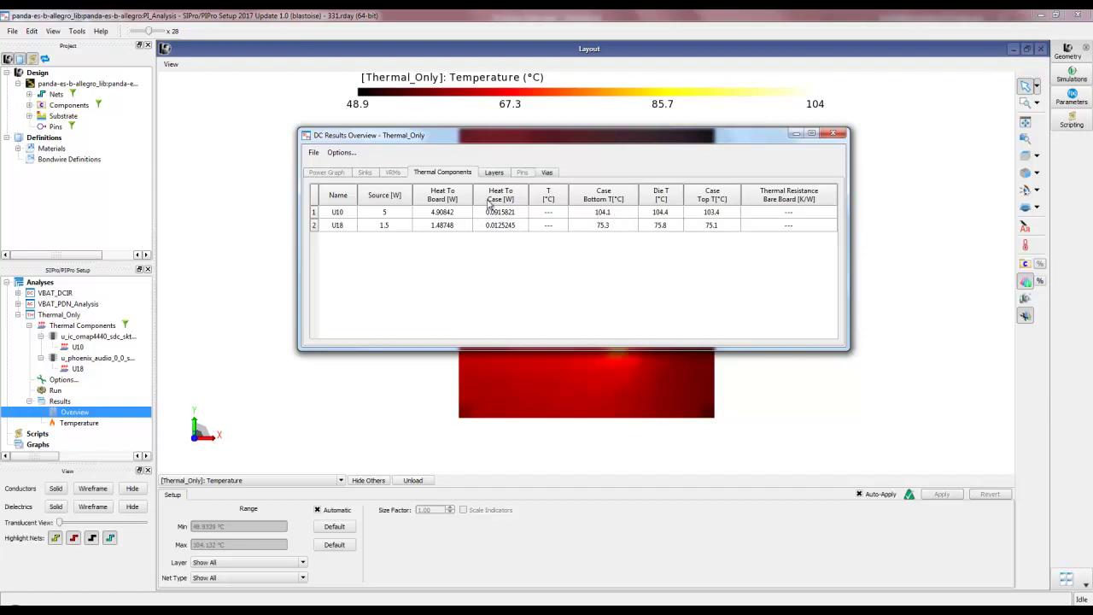
left_click(495, 173)
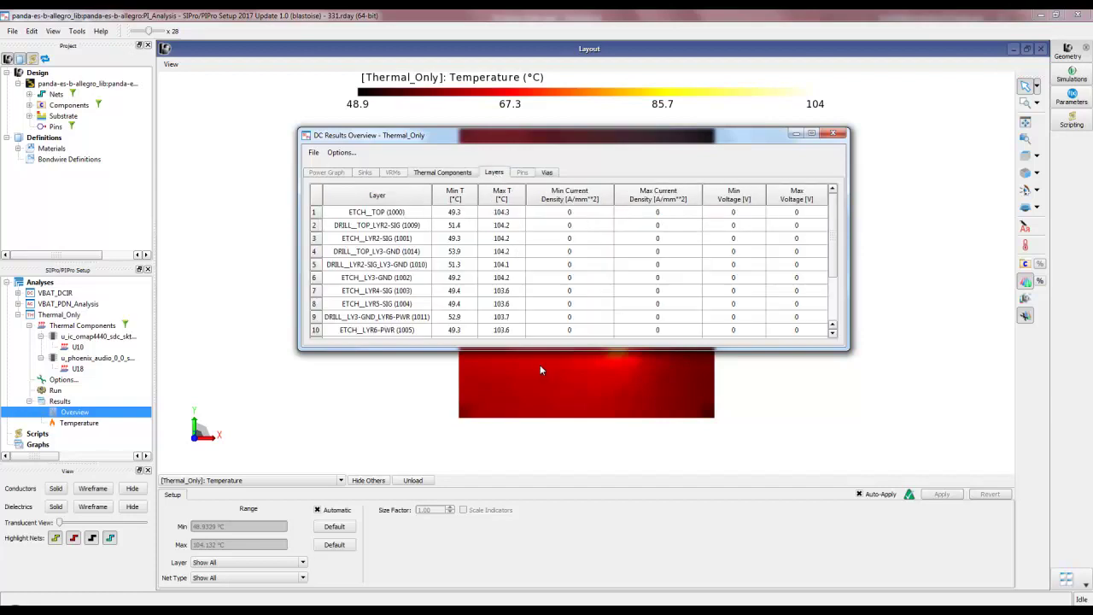
left_click_drag(541, 345, 537, 455)
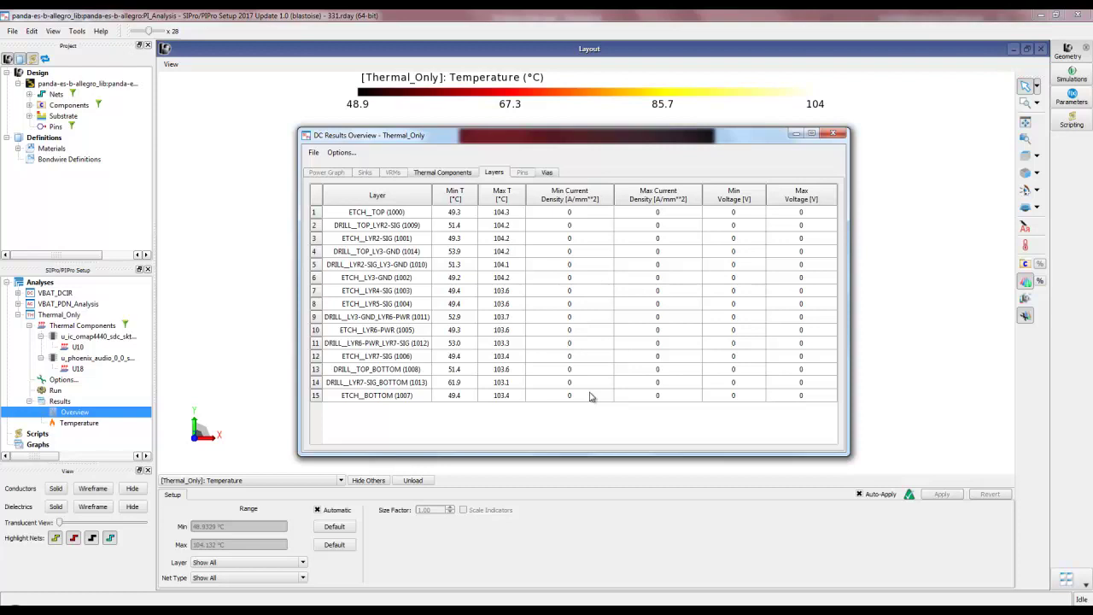
left_click(552, 174)
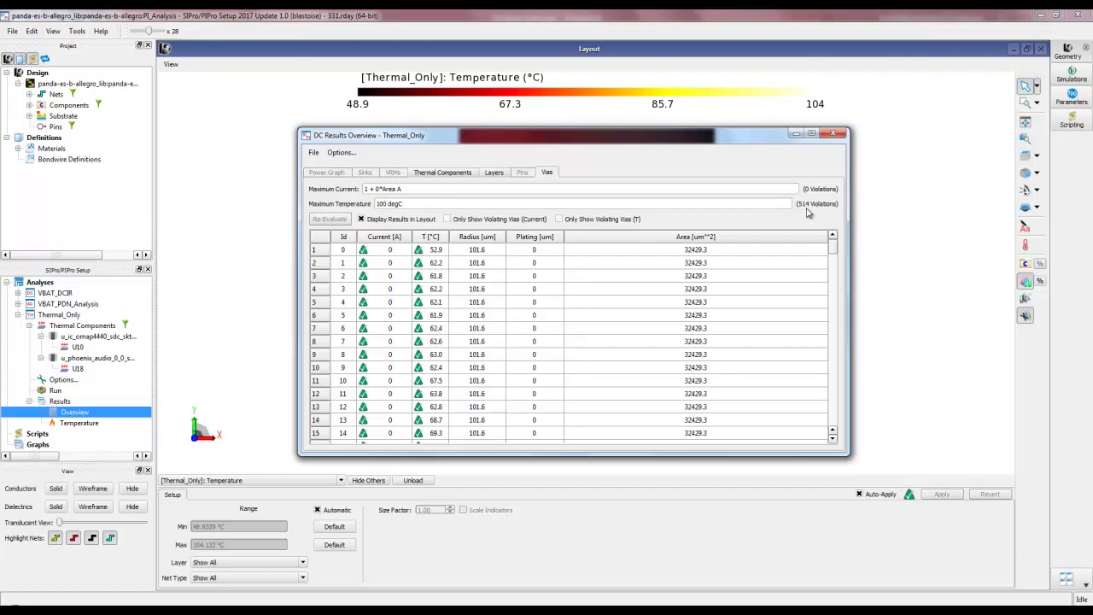
Filter the Vias table to list only vias violating the temperature limit, not the current limit
left_click(447, 220)
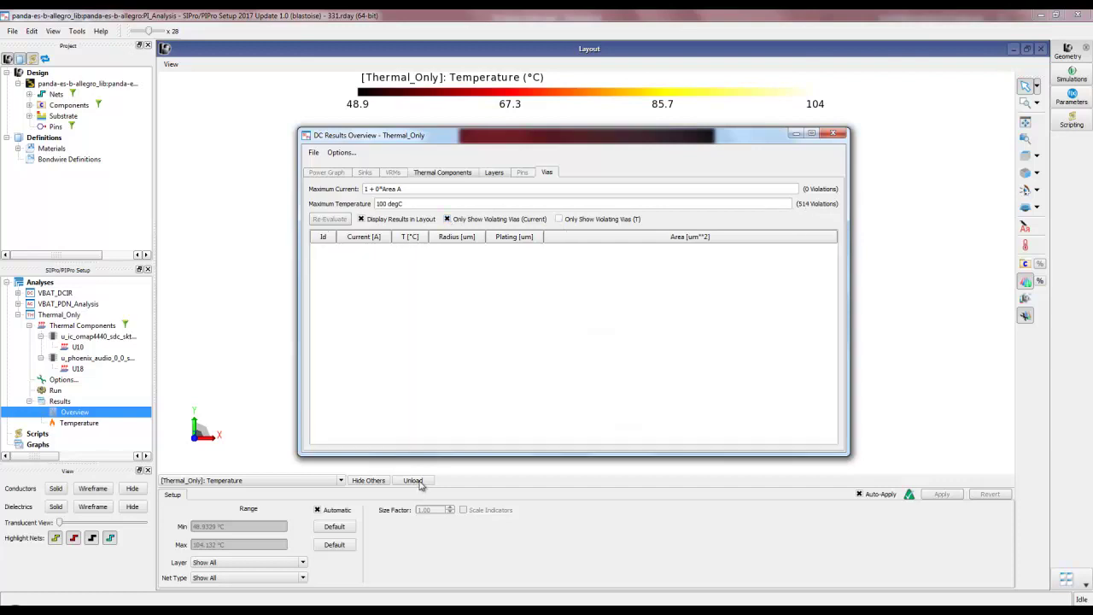
left_click(413, 481)
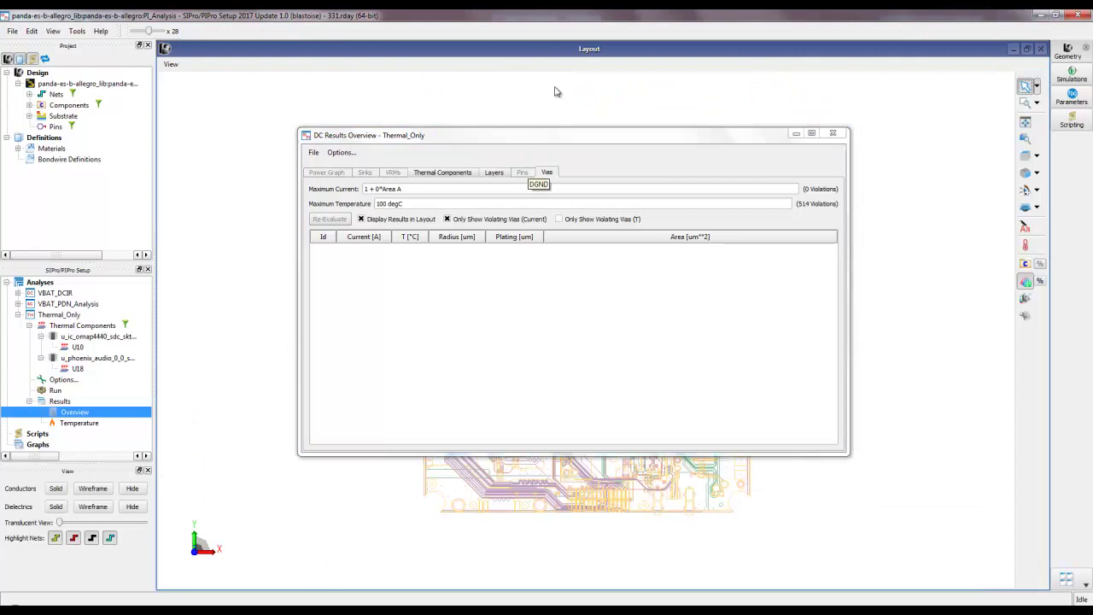
left_click_drag(547, 139, 313, 98)
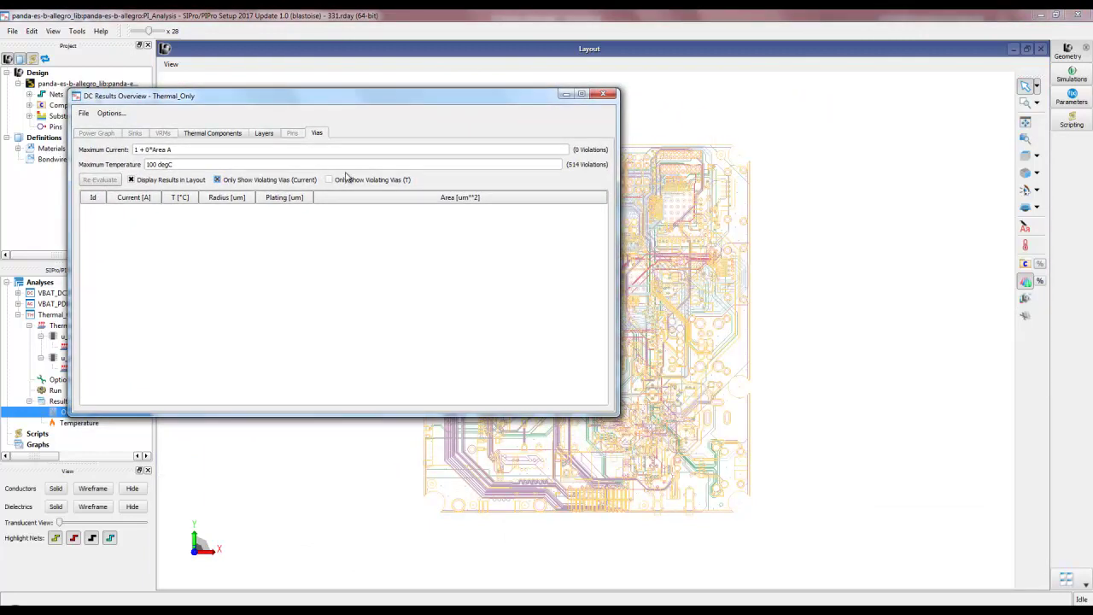
left_click(217, 179)
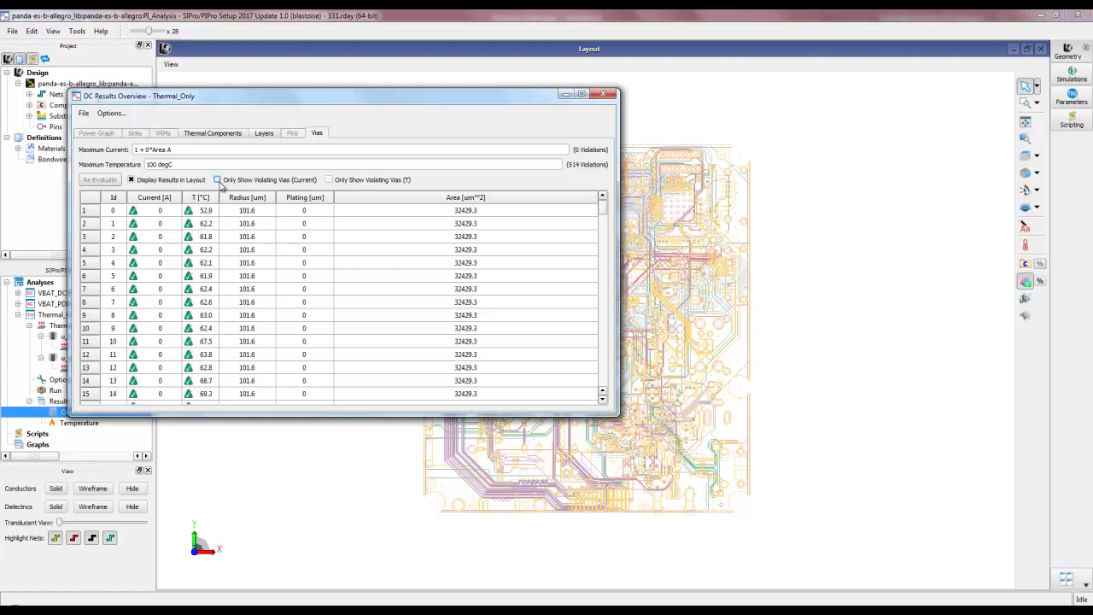
left_click(330, 181)
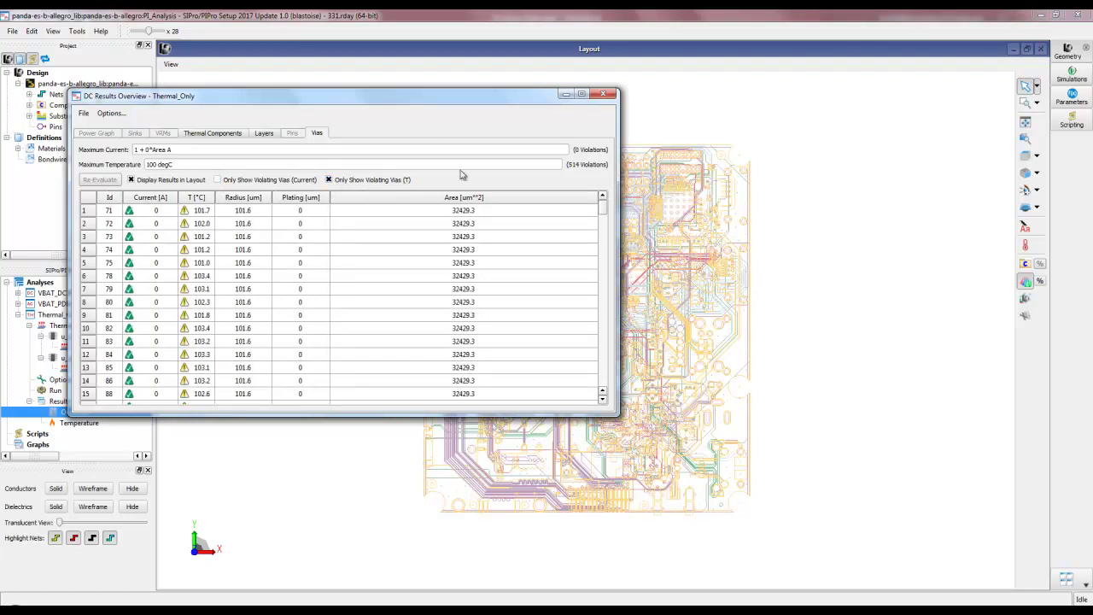
Sort the vias by temperature, hottest first, and select the six 104.2 °C vias
left_click(197, 199)
left_click(198, 199)
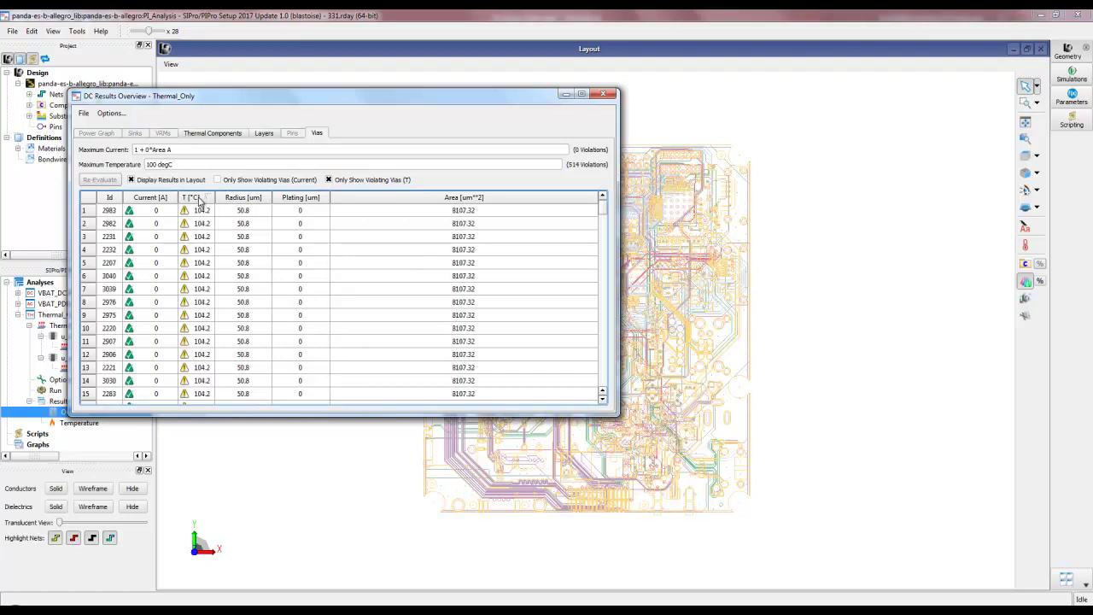
left_click(205, 212)
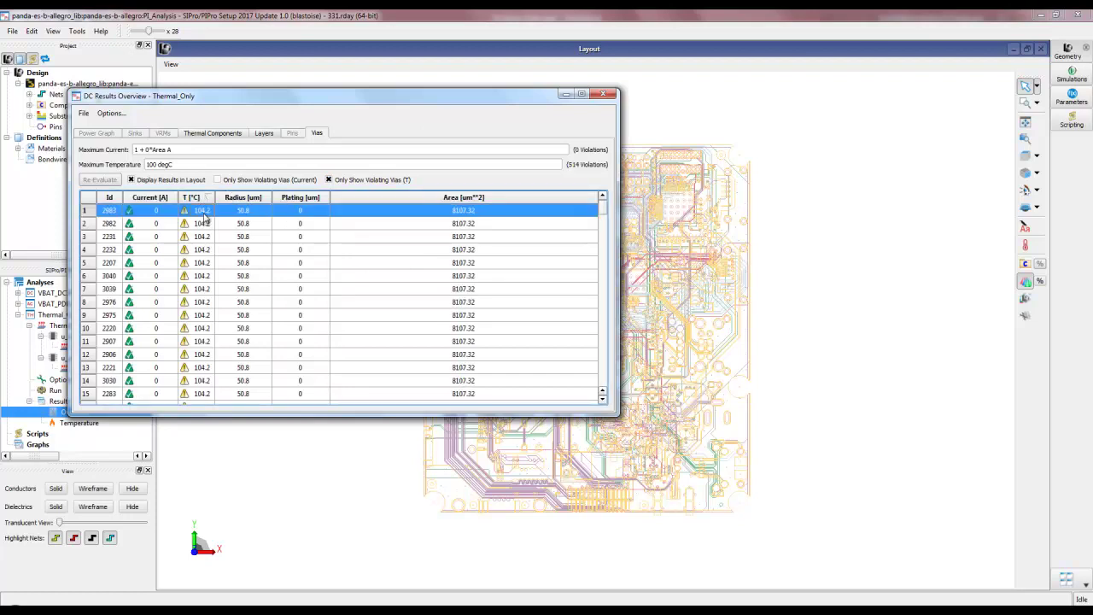
left_click_drag(324, 102, 115, 153)
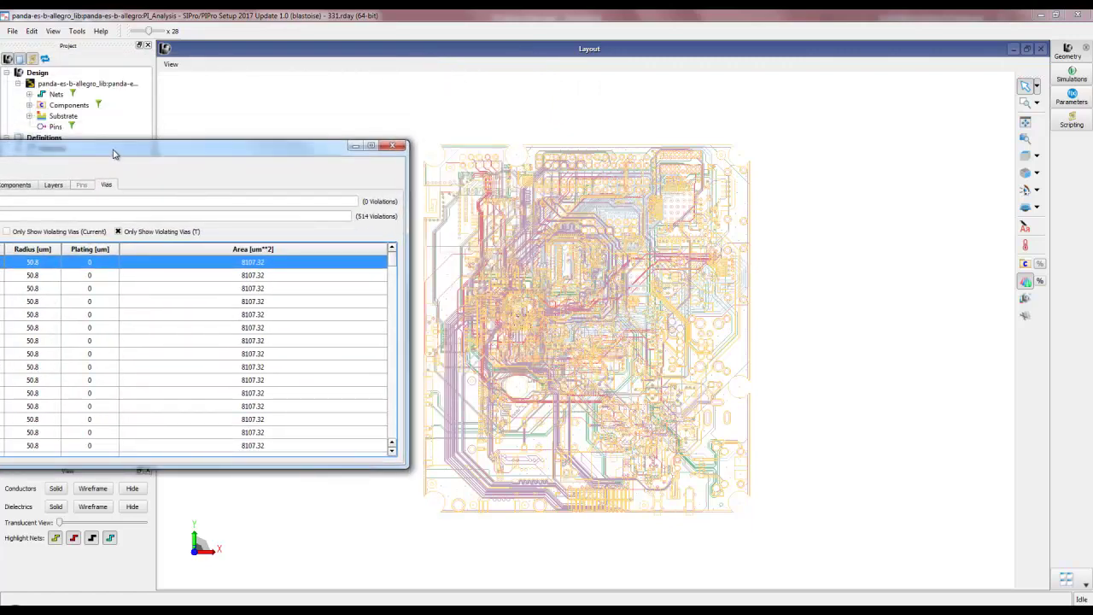
left_click_drag(115, 154, 237, 134)
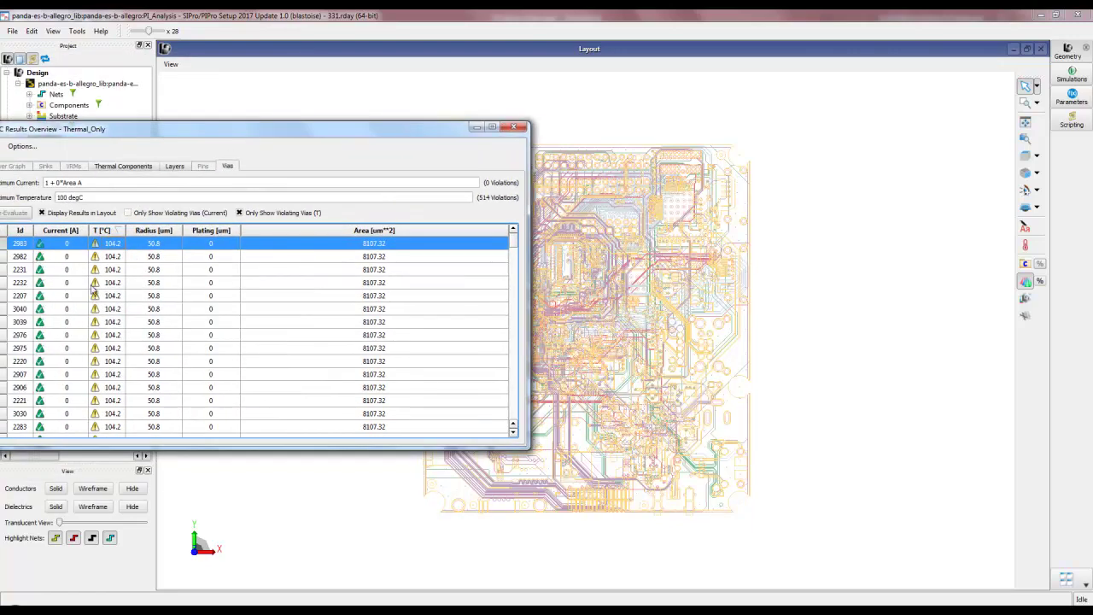
left_click(101, 308, "shift")
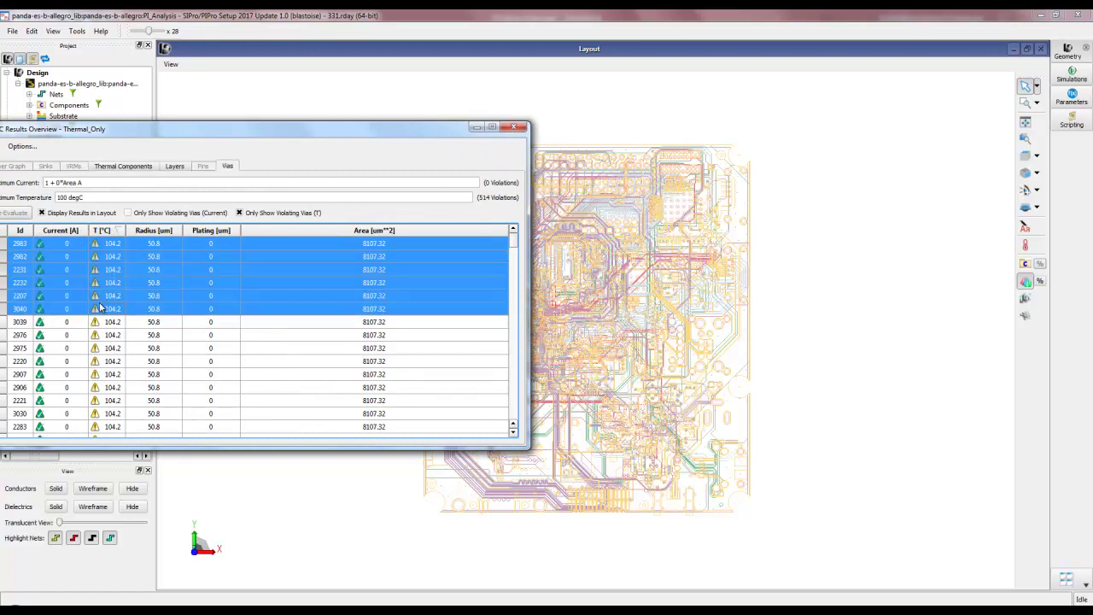
left_click_drag(314, 129, 925, 110)
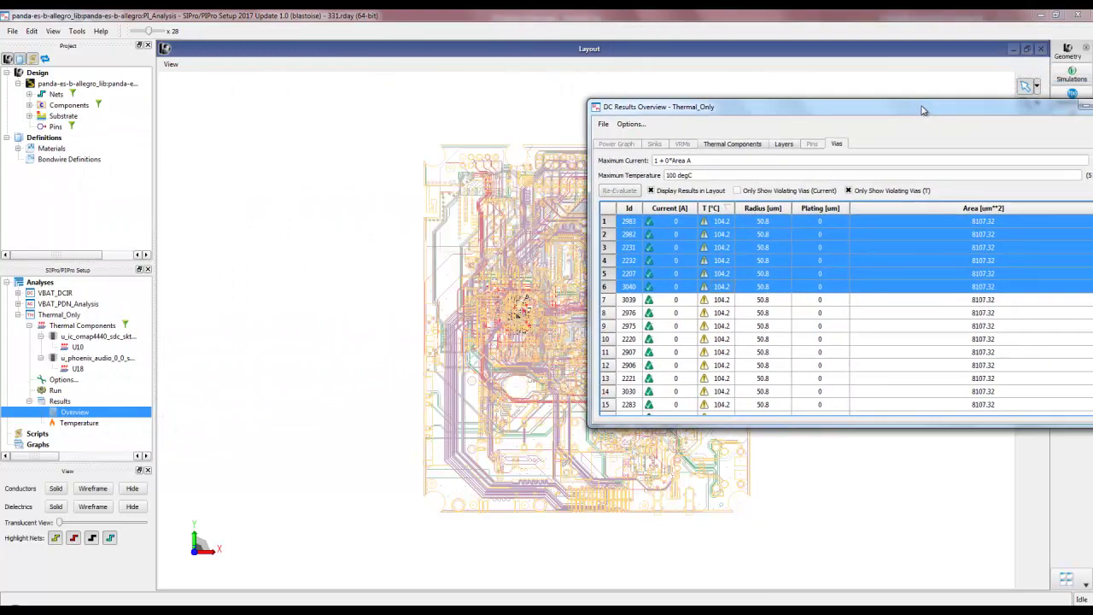
Zoom into the layout and locate hot vias 2976 and 2975 on the board
scroll(526, 313, "up", 5)
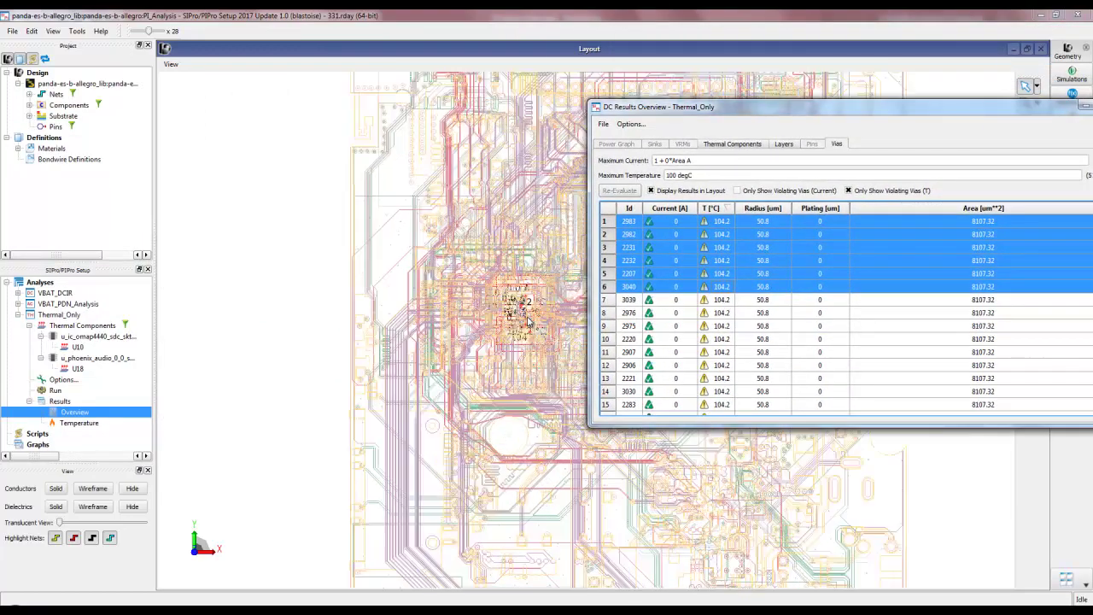
scroll(527, 321, "up", 4)
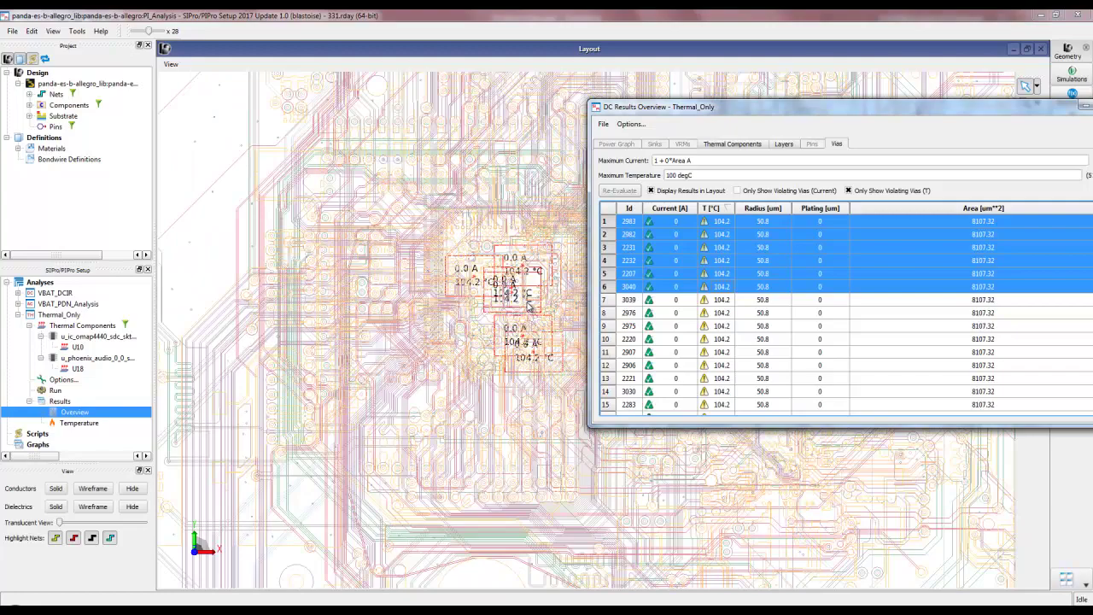
scroll(527, 307, "up", 2)
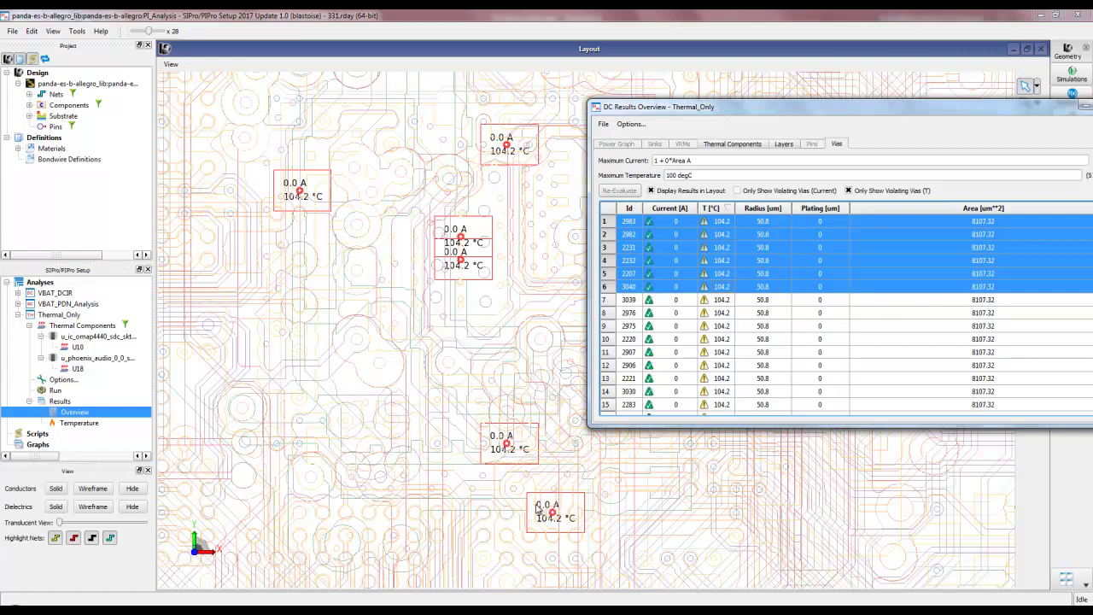
mouse_move(538, 507)
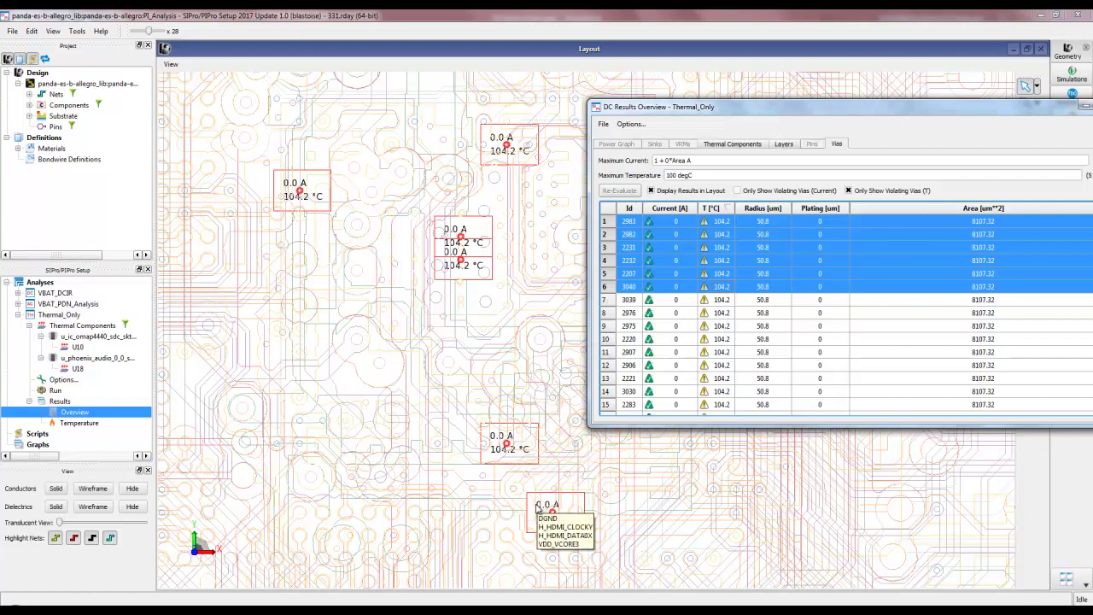
left_click(675, 316)
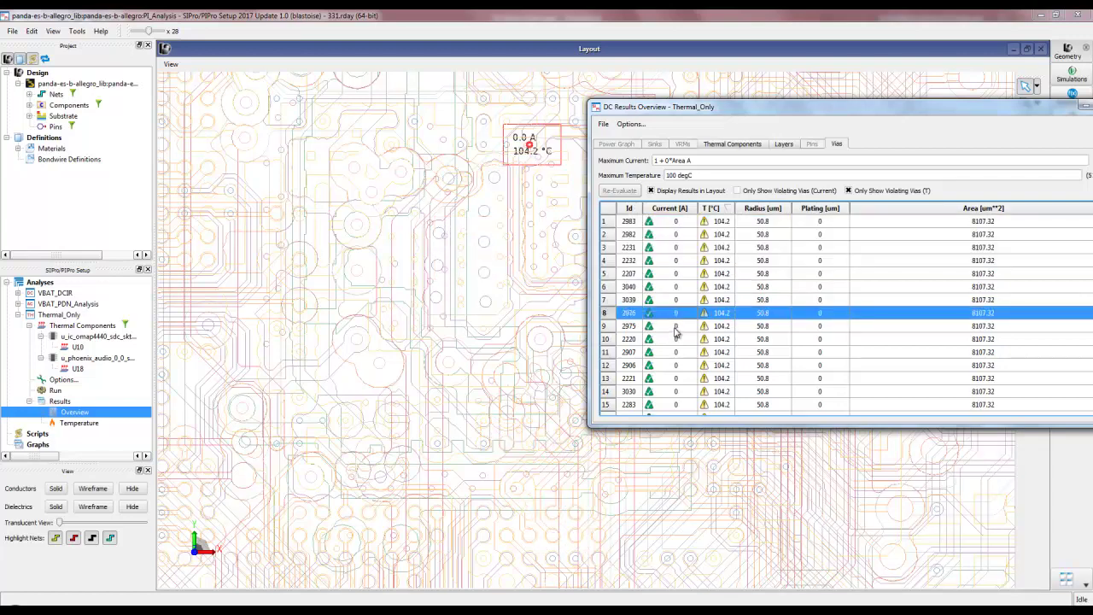
left_click(675, 328)
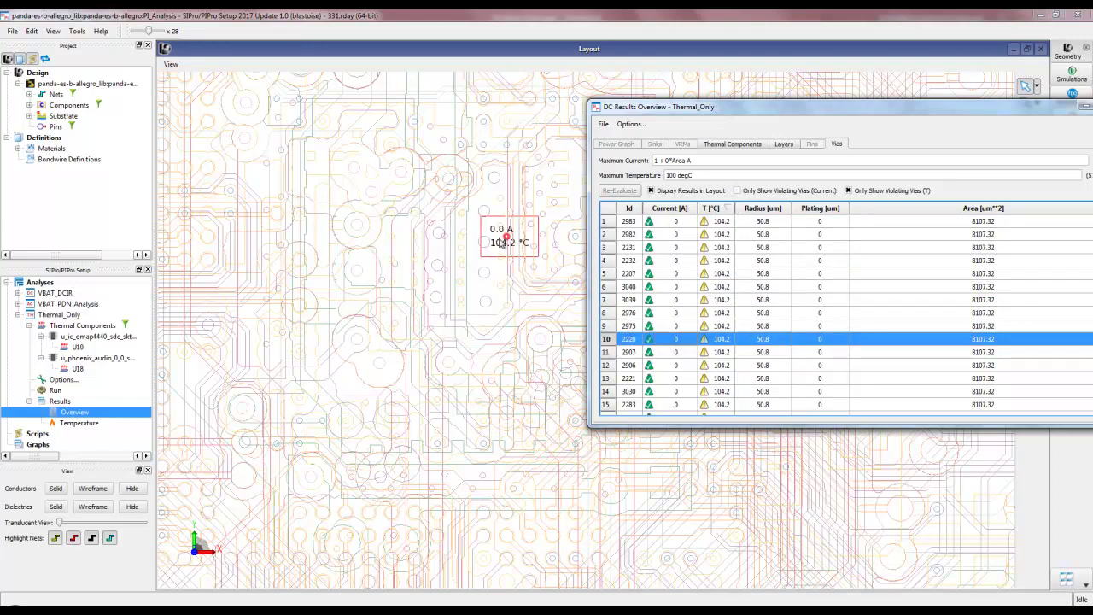
Close the DC Results Overview and fit the whole board in view
left_click_drag(759, 107, 468, 81)
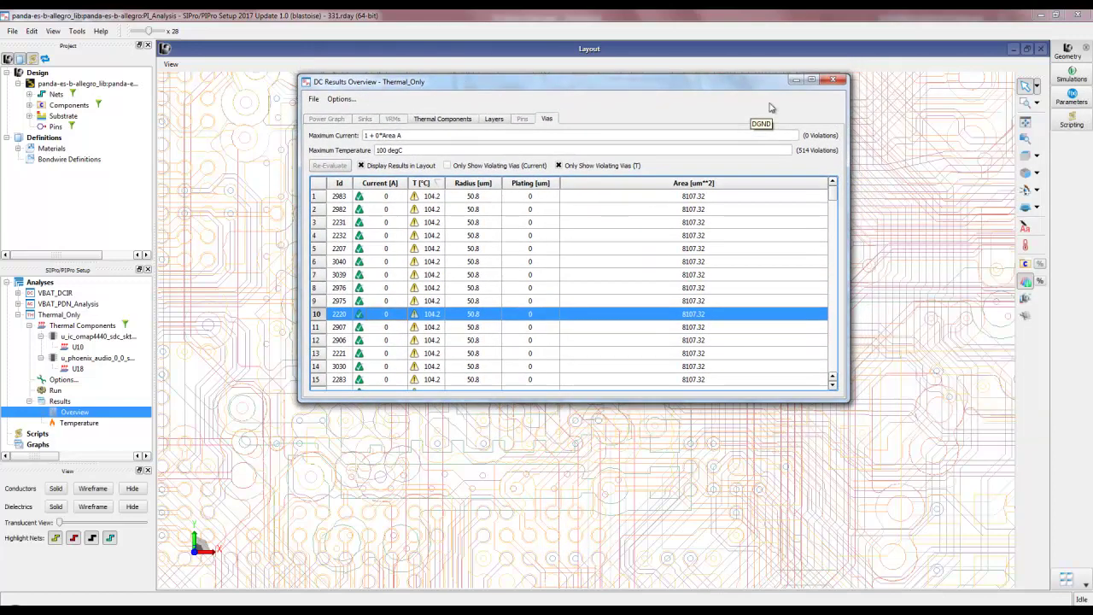
left_click(833, 79)
left_click(1022, 124)
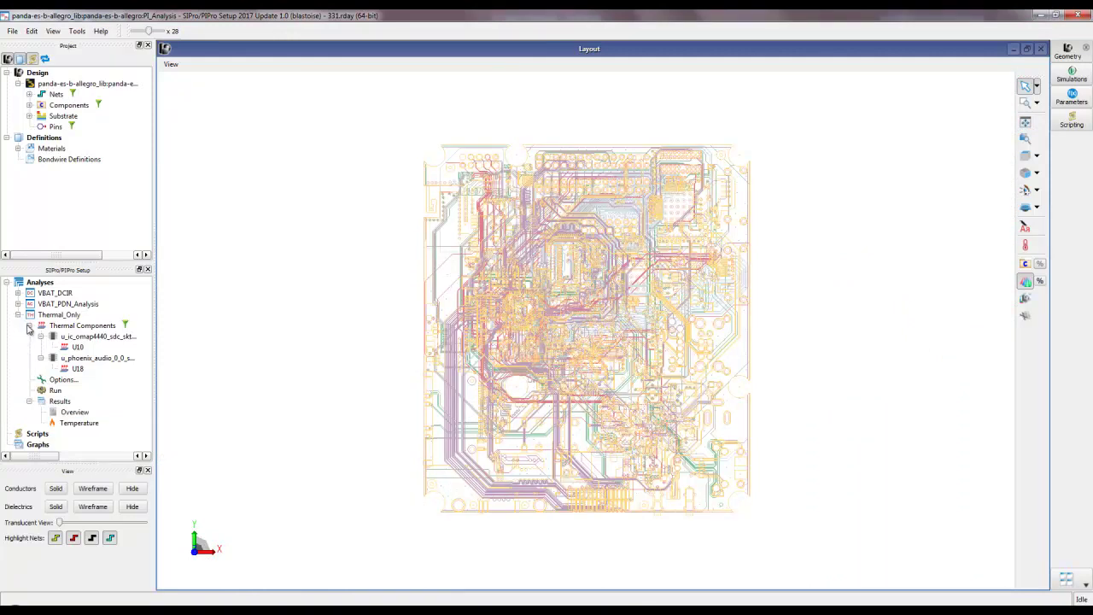
Enable Use Heat Sink on the u_ic_omap4440 thermal component and bring up Extract Thermal Resistance
double_click(79, 342)
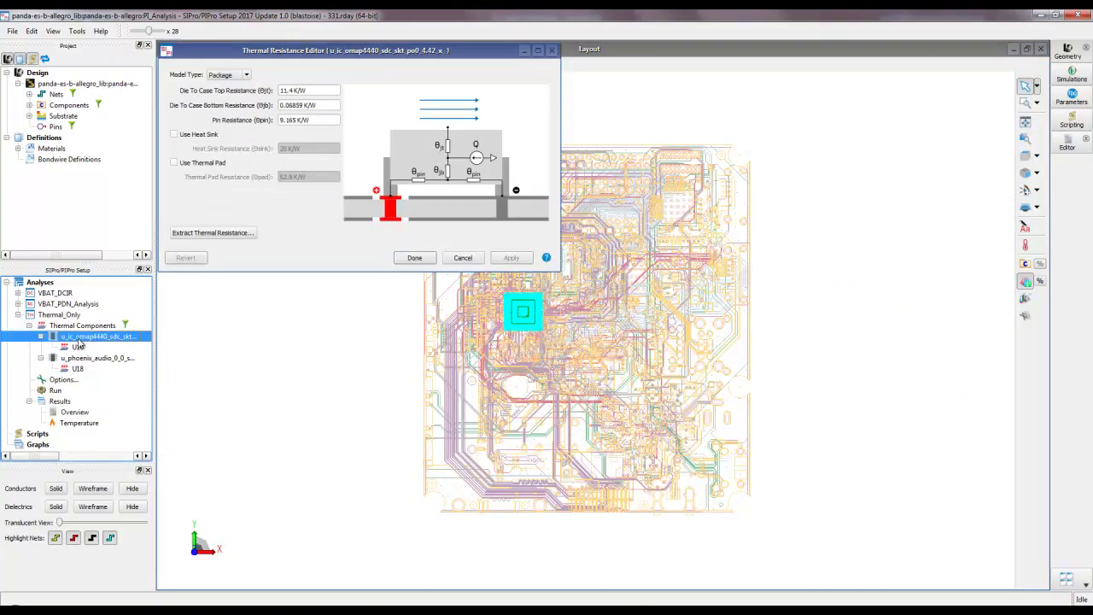
left_click(182, 137)
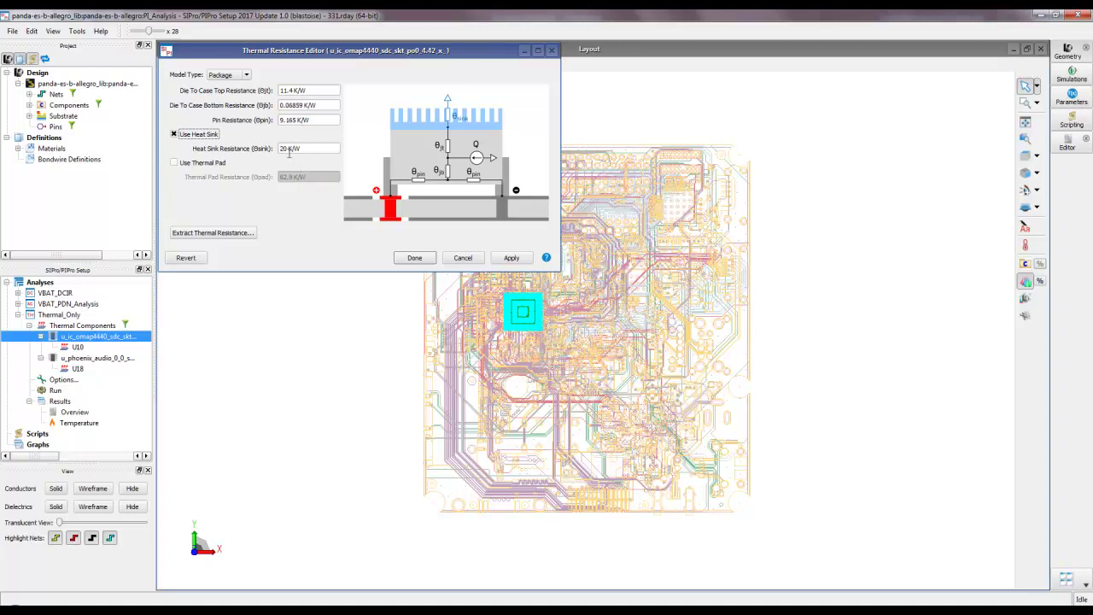
left_click(246, 234)
Configure an Aluminium Parallel Plate Fin heat sink in the Heat Sink extraction settings
left_click(444, 194)
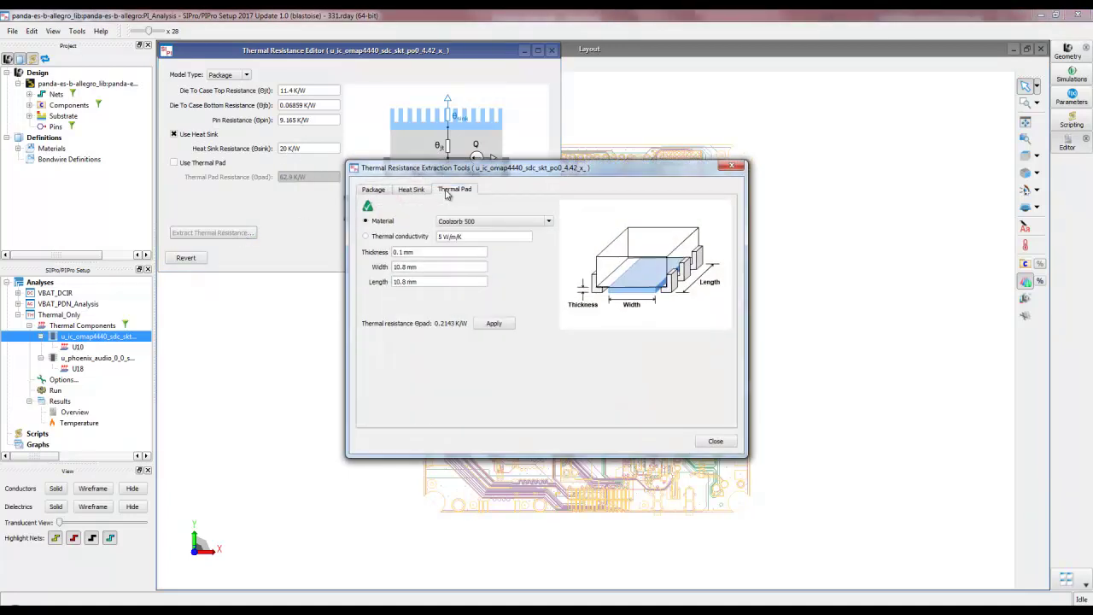
left_click(418, 192)
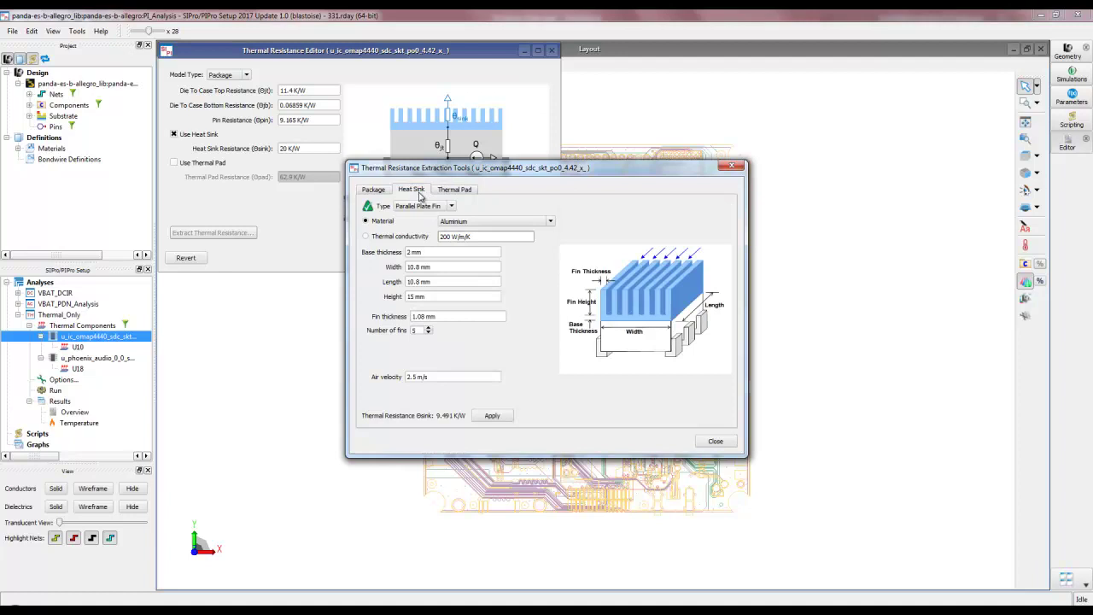
left_click(488, 224)
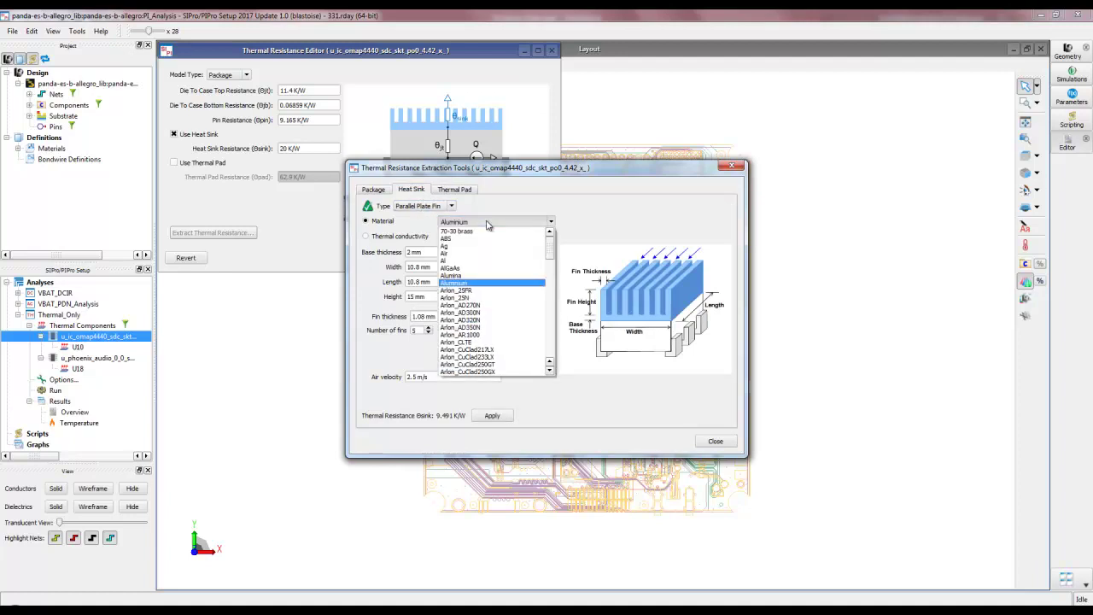
left_click(488, 224)
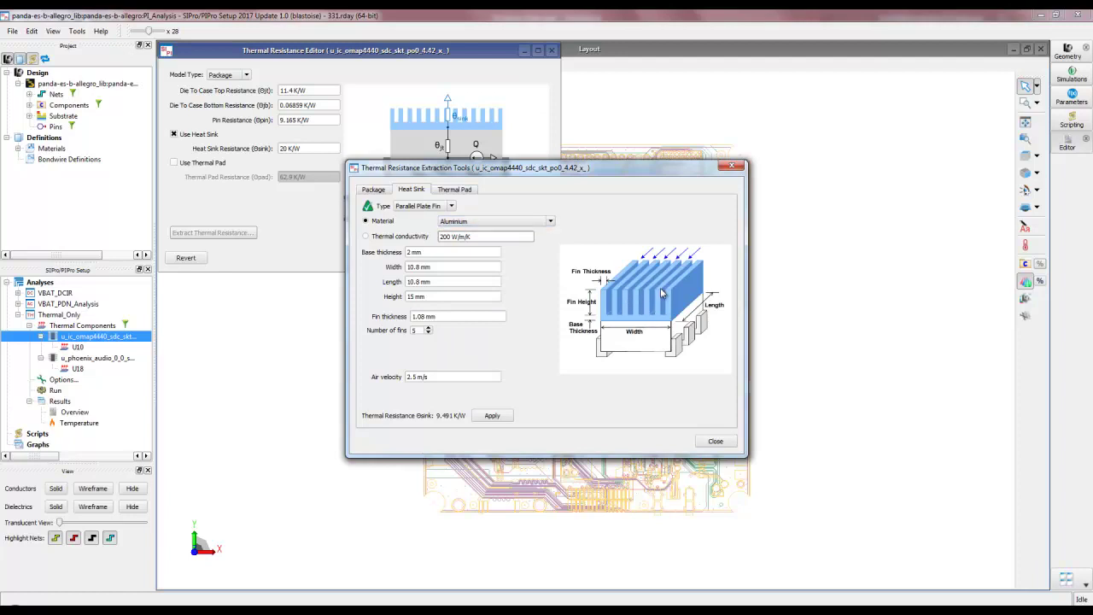
left_click(451, 207)
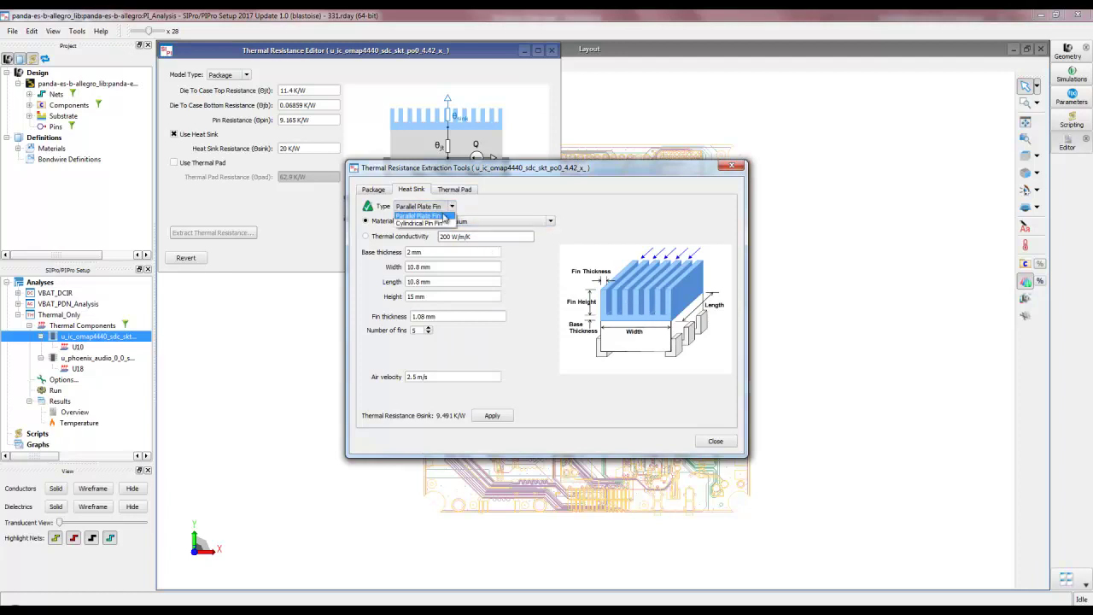
left_click(441, 224)
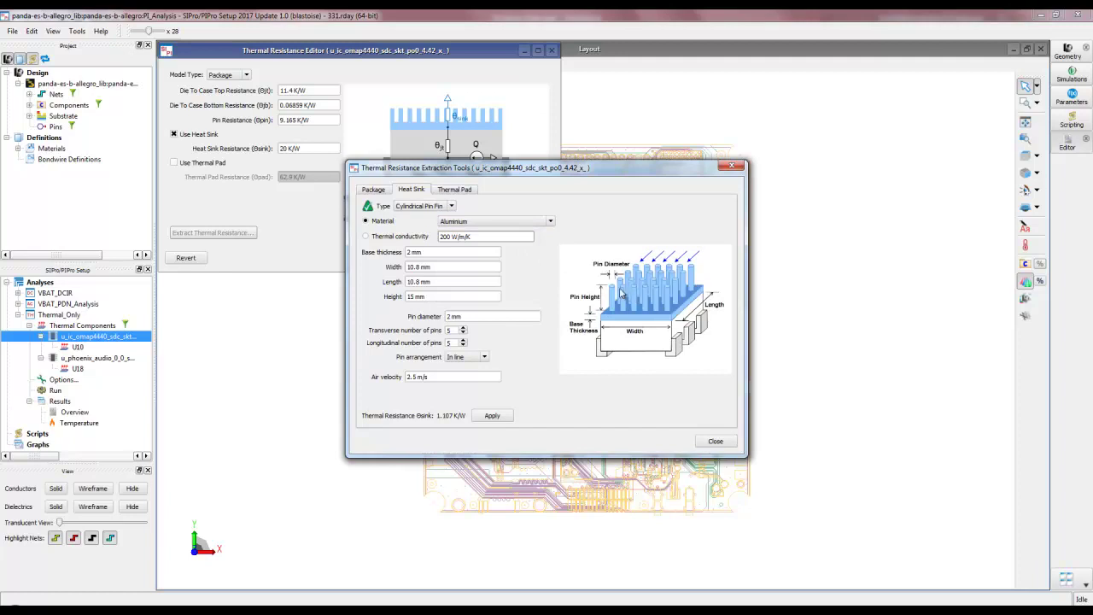
left_click(445, 207)
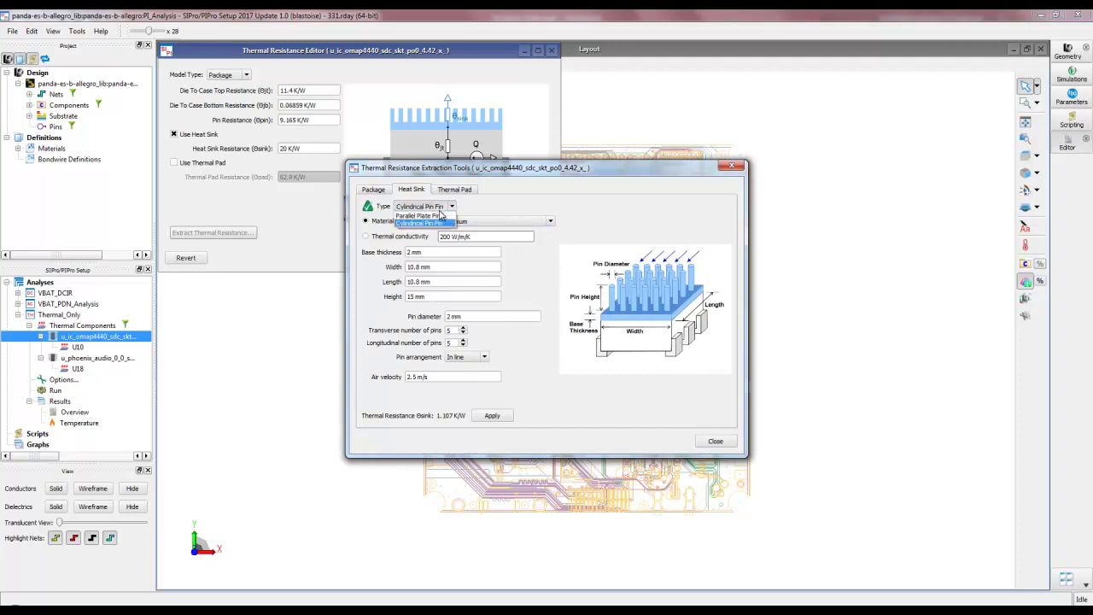
left_click(436, 216)
Review the base thickness, width and length, apply the 9.491 K/W resistance, and close
left_click(424, 253)
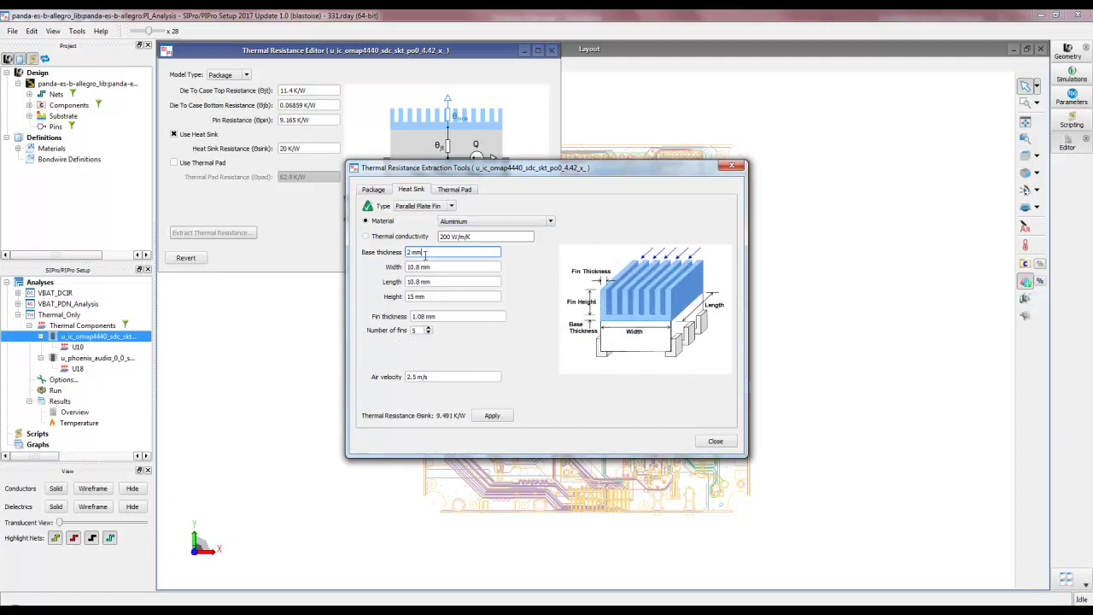
left_click(425, 267)
left_click(425, 281)
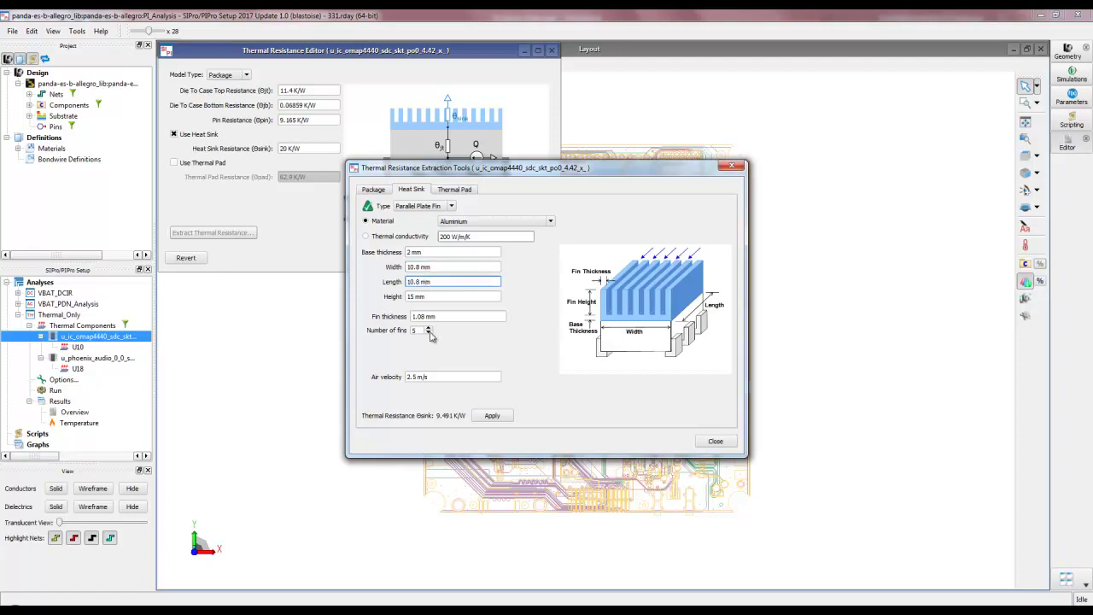
left_click(492, 415)
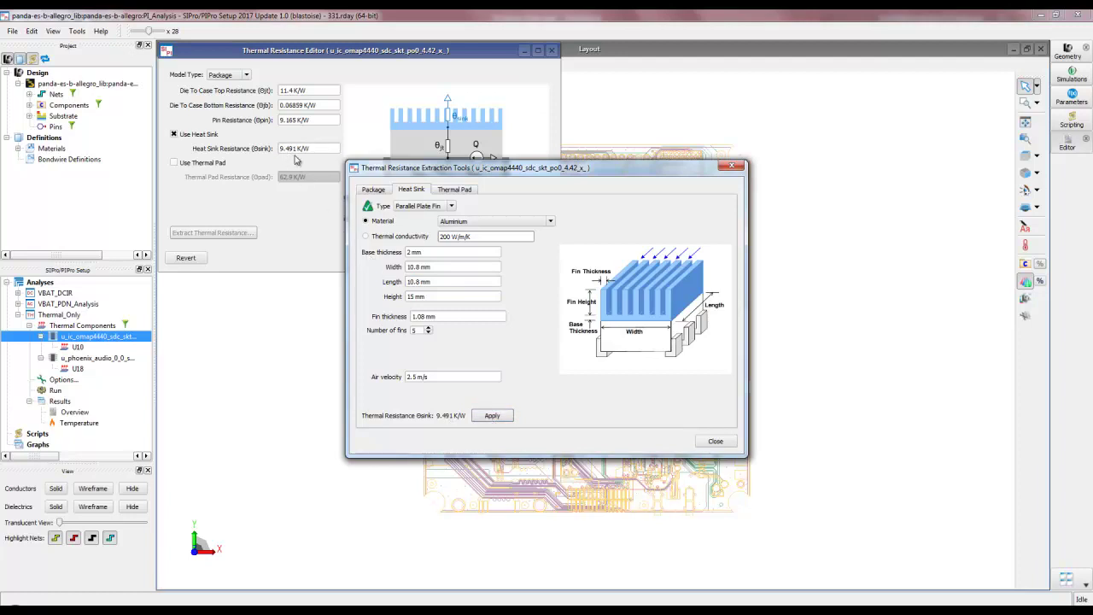
left_click(715, 442)
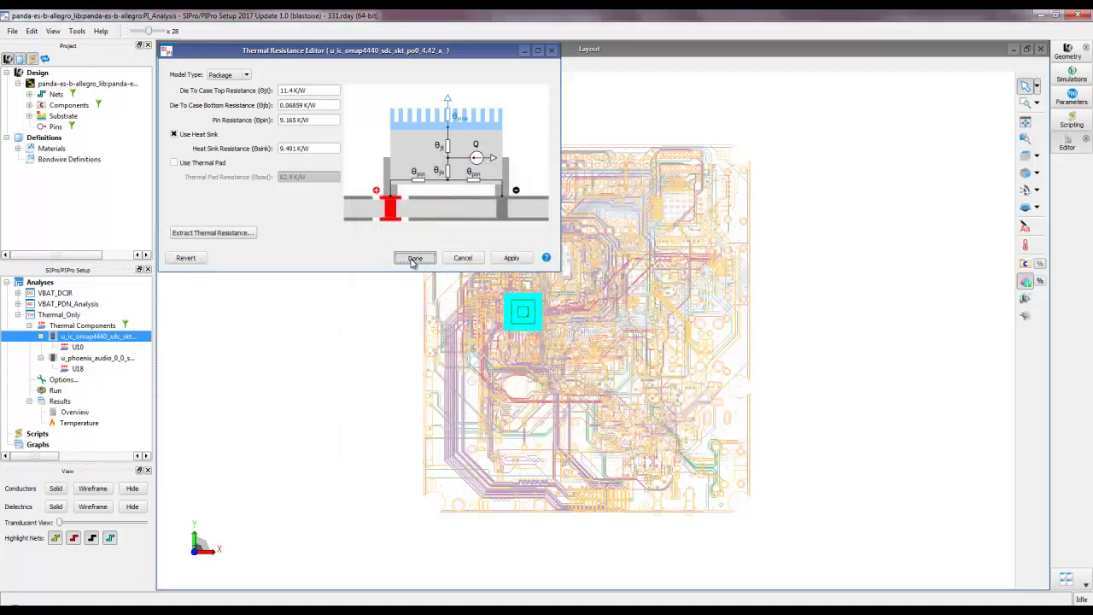
Confirm the heat sink settings, rerun Thermal_Only overwriting old results, then close the Simulations window
left_click(413, 258)
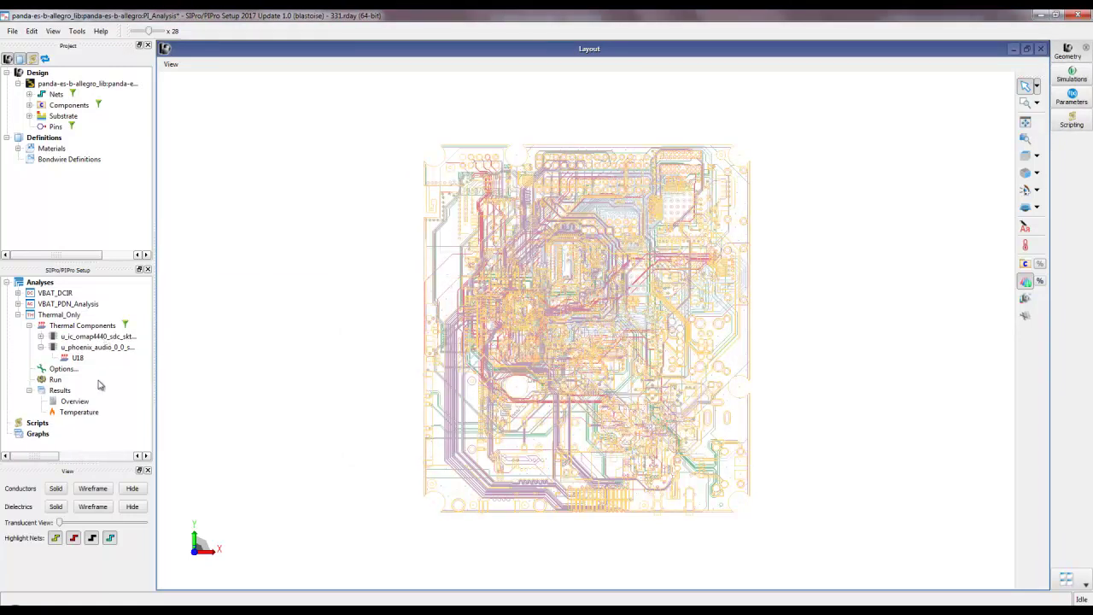
left_click(59, 380)
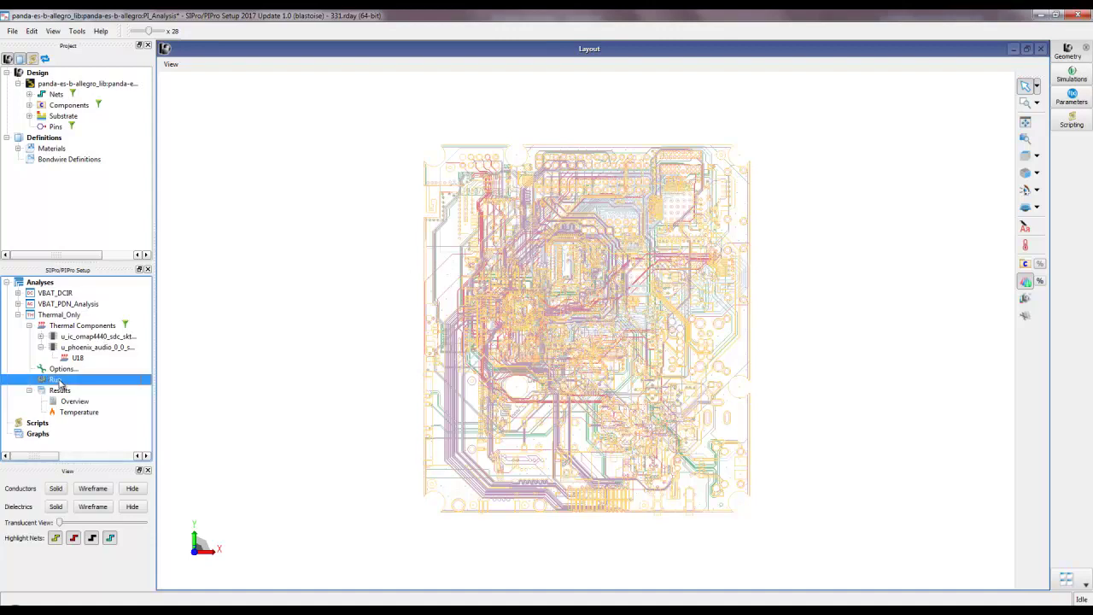
double_click(59, 380)
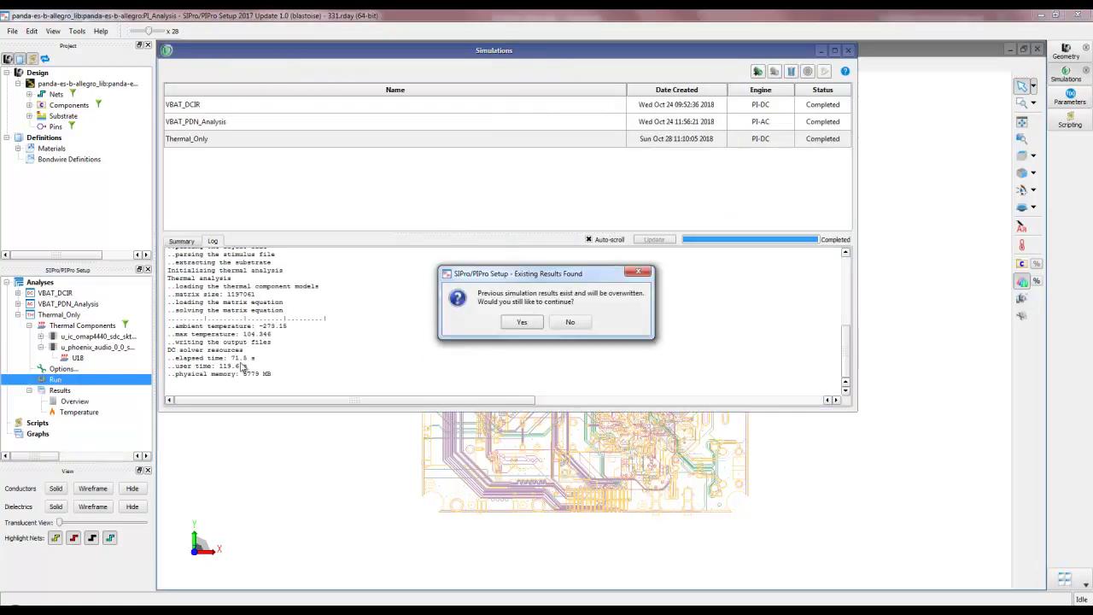
left_click(538, 323)
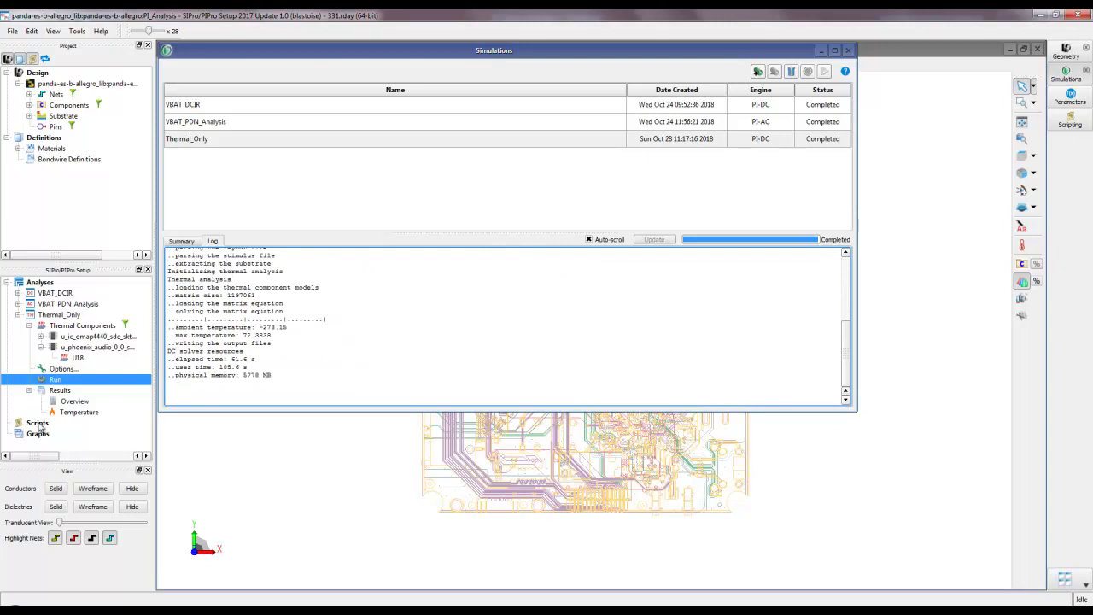
left_click(849, 51)
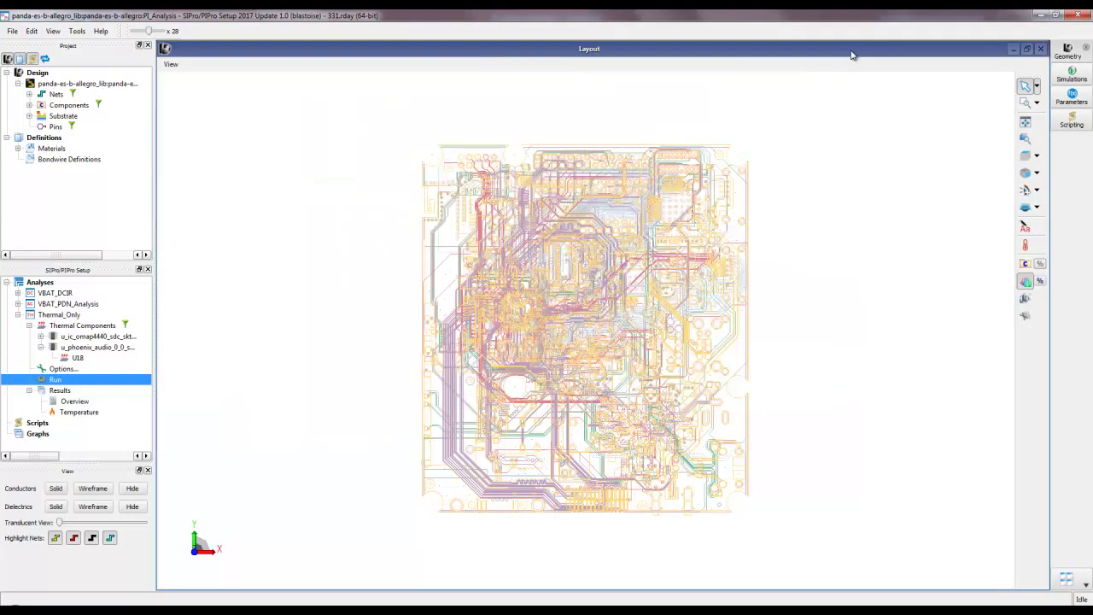
Display the Thermal_Only temperature map spanning 40.7–72.3 °C, then go back to Overview
double_click(77, 414)
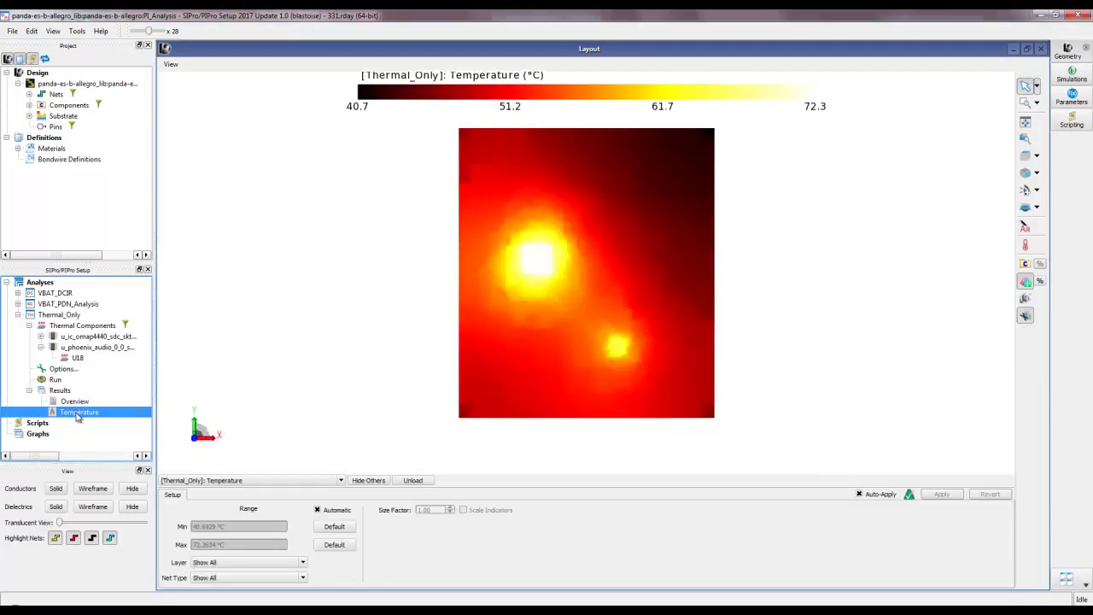
mouse_move(516, 311)
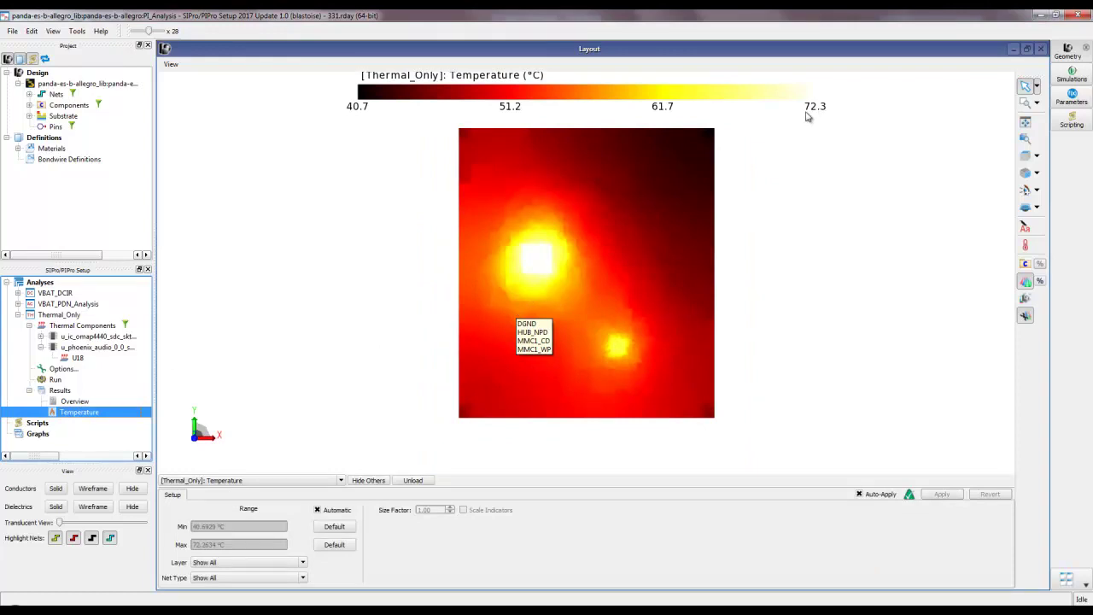
key("Up")
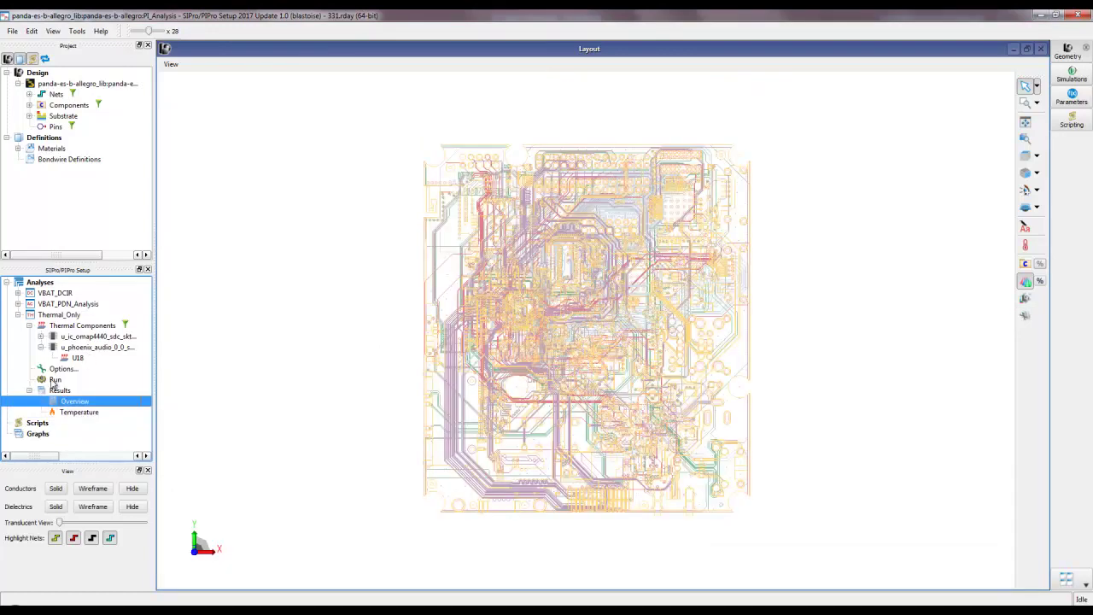
Collapse the Results, Thermal Components and Thermal_Only nodes in the analysis tree
left_click(29, 390)
left_click(29, 325)
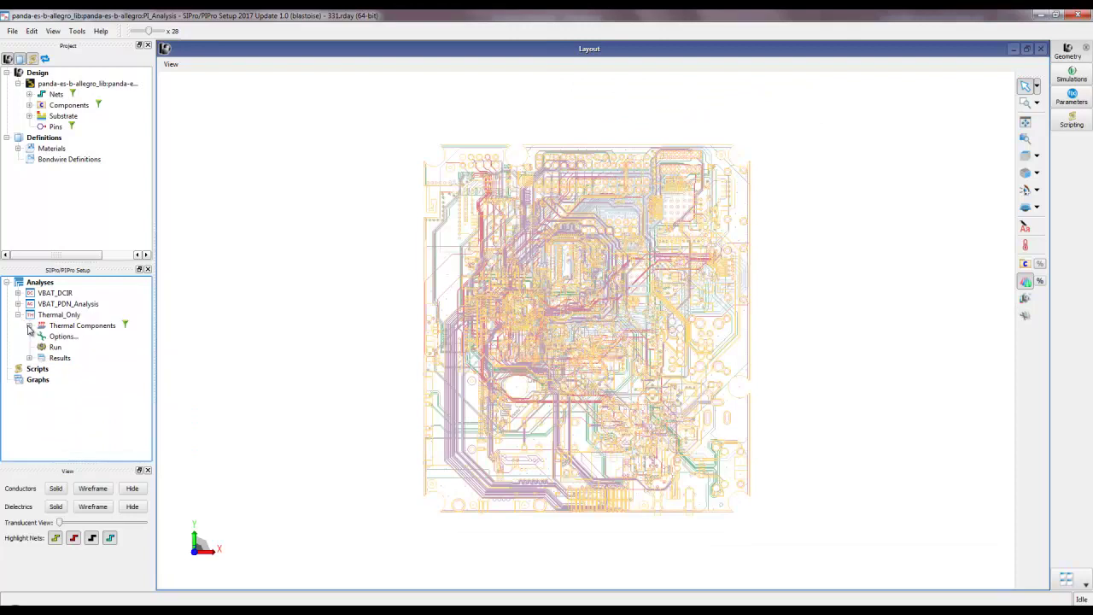
left_click(18, 314)
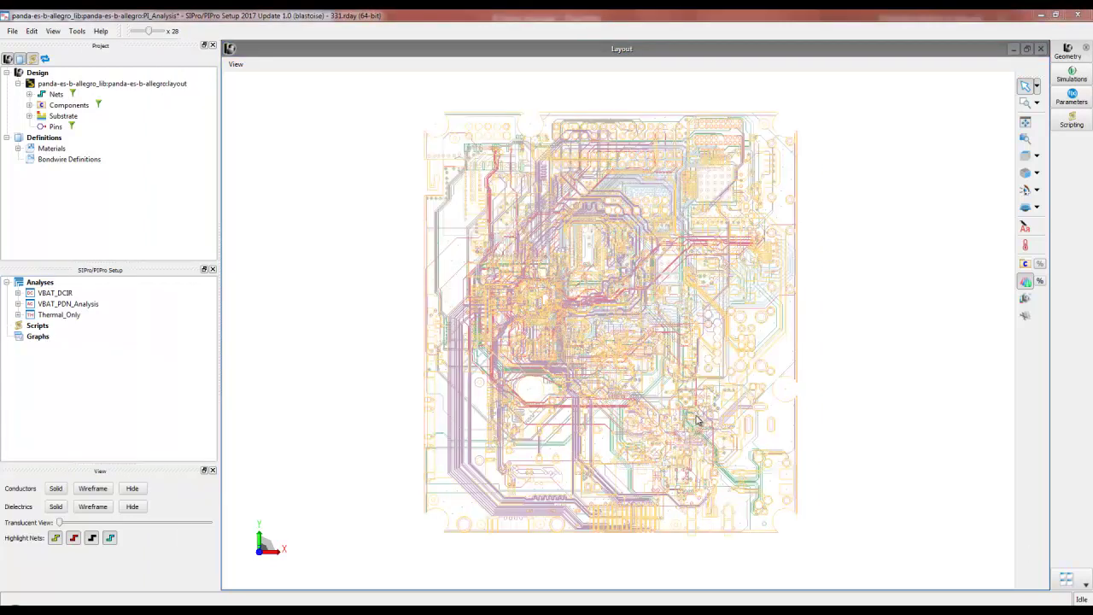
Copy VBAT_DCIR to an Electro-Thermal analysis using VRM/Sink/Components as thermal components
left_click(55, 295)
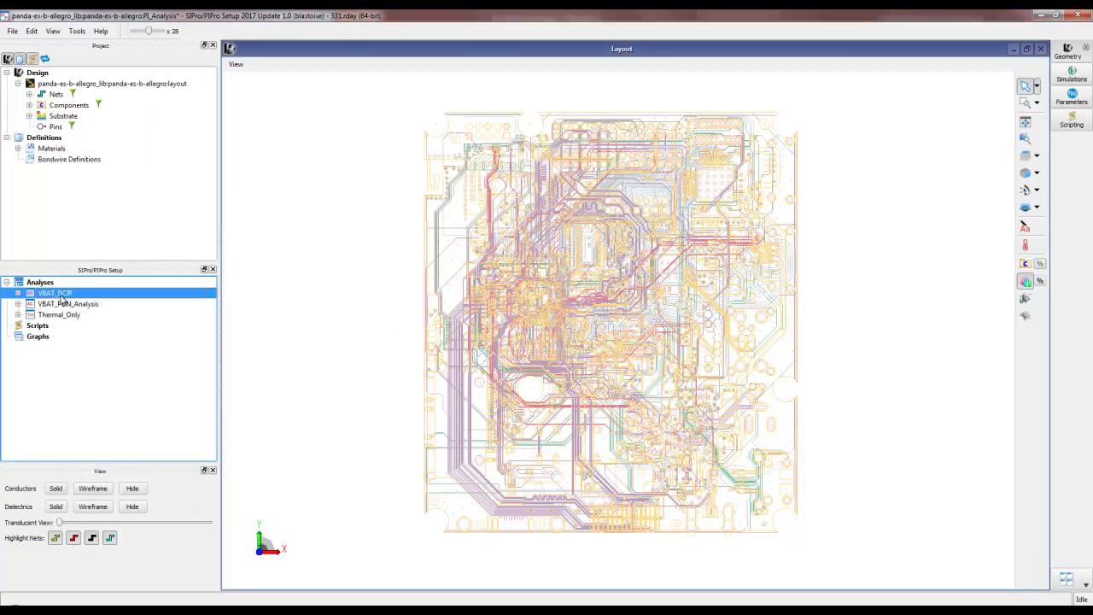
left_click(60, 305)
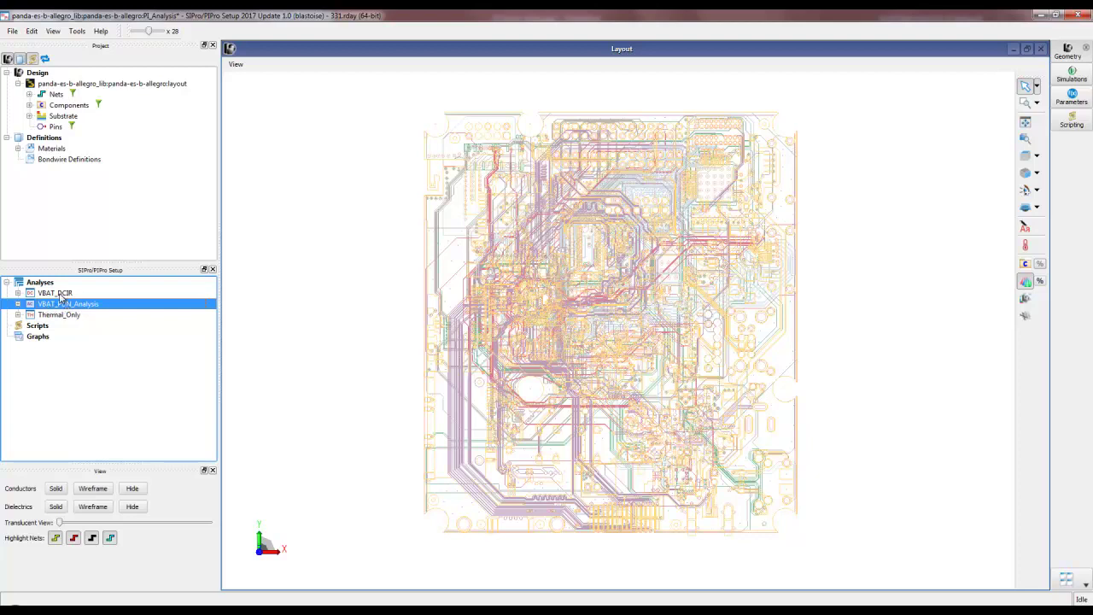
right_click(61, 295)
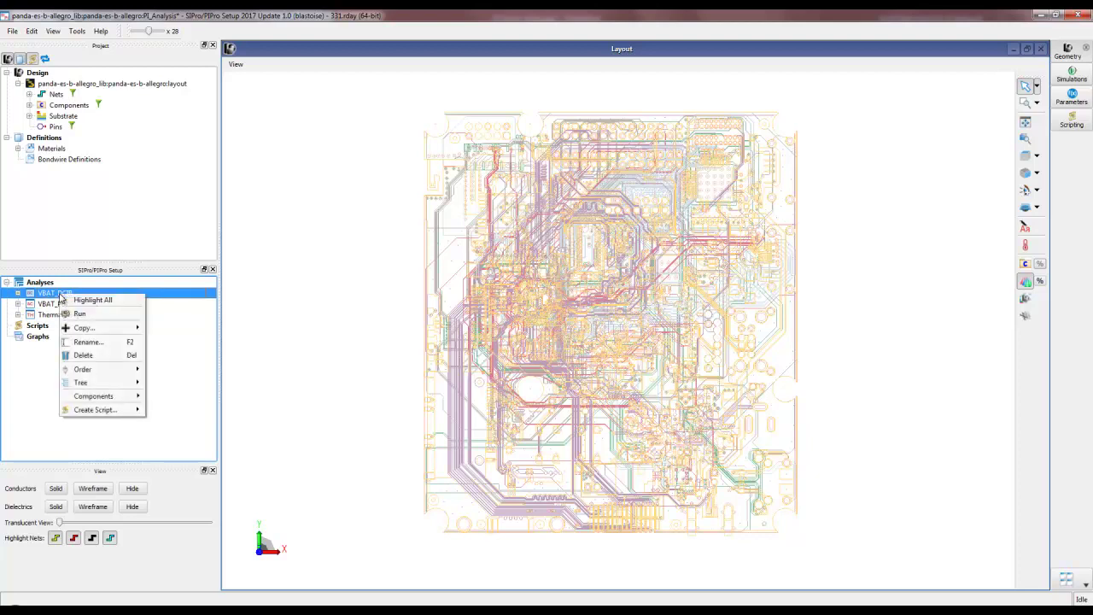
mouse_move(85, 330)
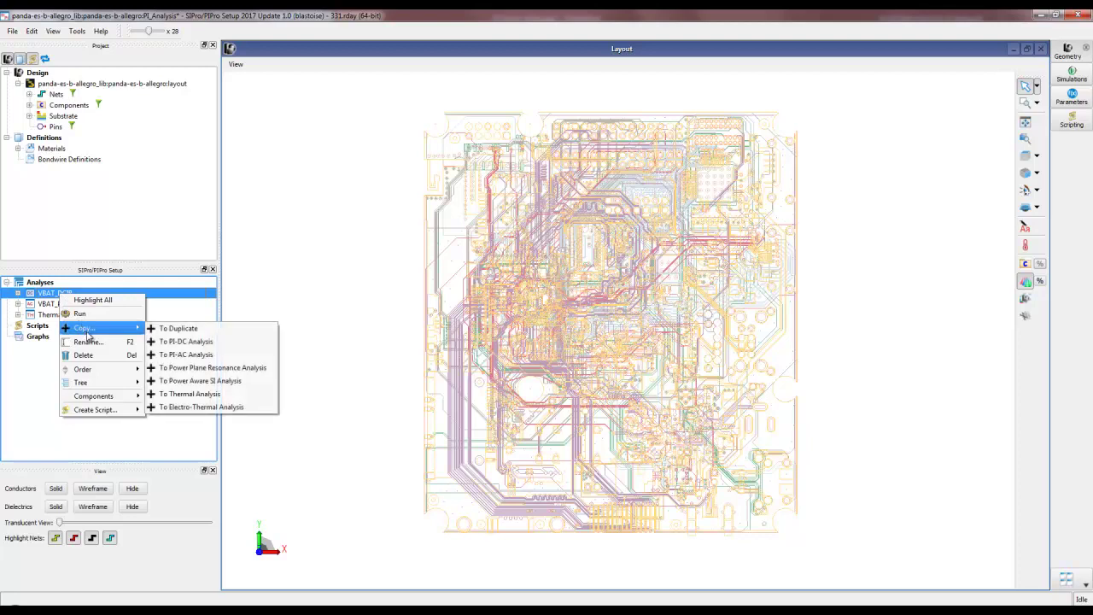
left_click(203, 408)
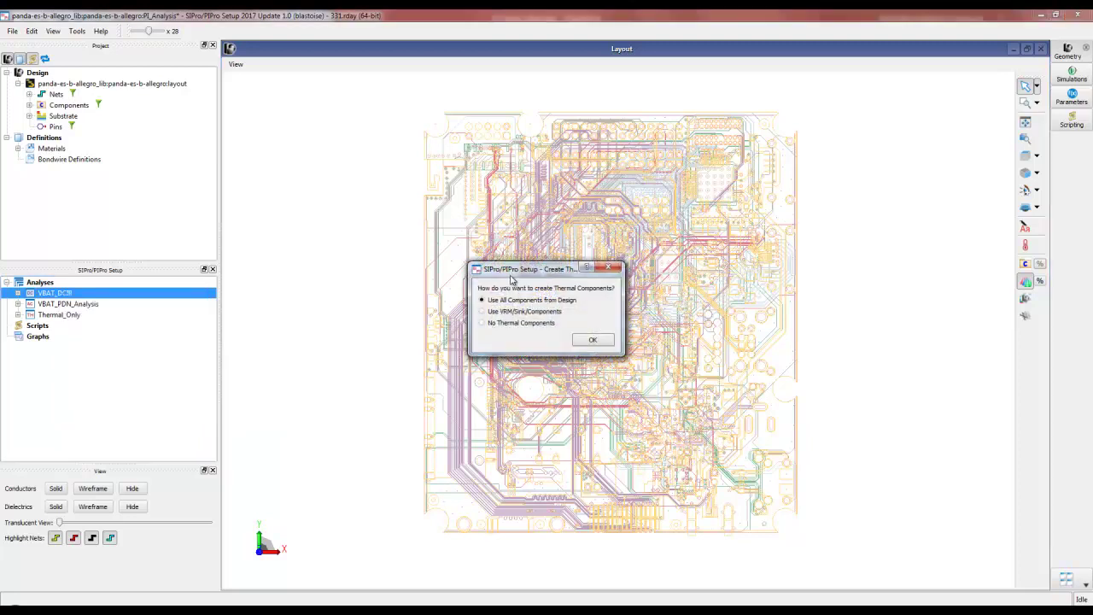
left_click(497, 317)
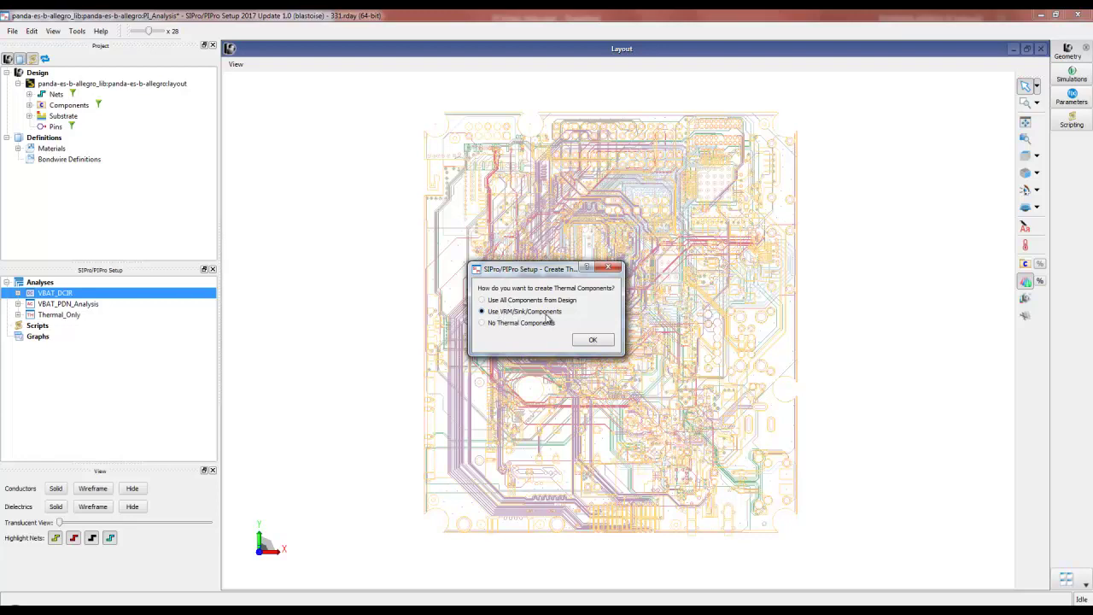
left_click(593, 340)
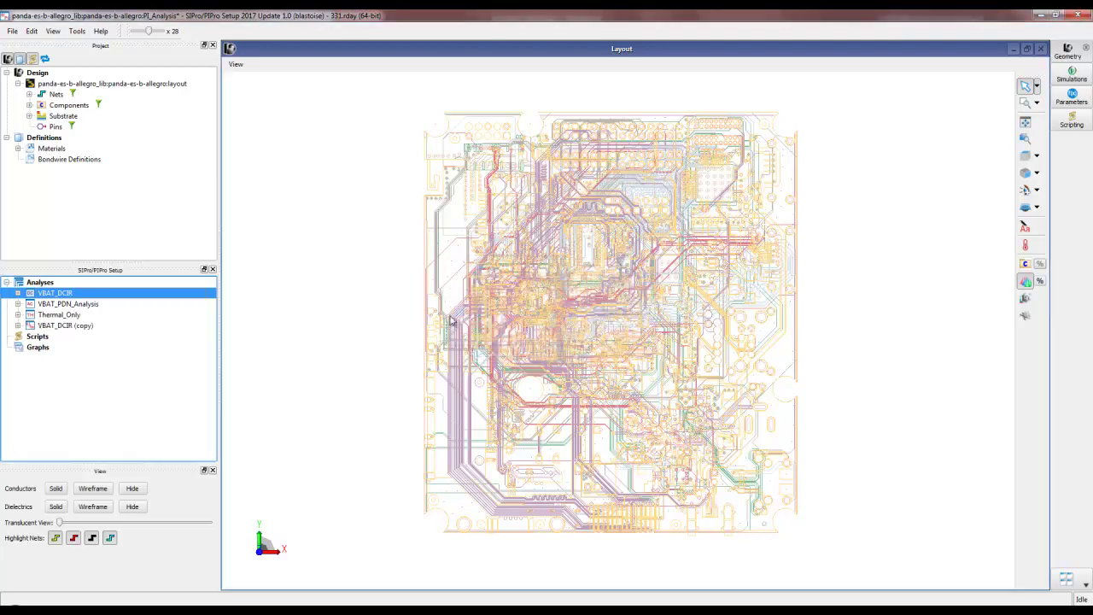
Rename the VBAT_DCIR (copy) analysis to Electro-Thermal
left_click(57, 327)
left_click(56, 330)
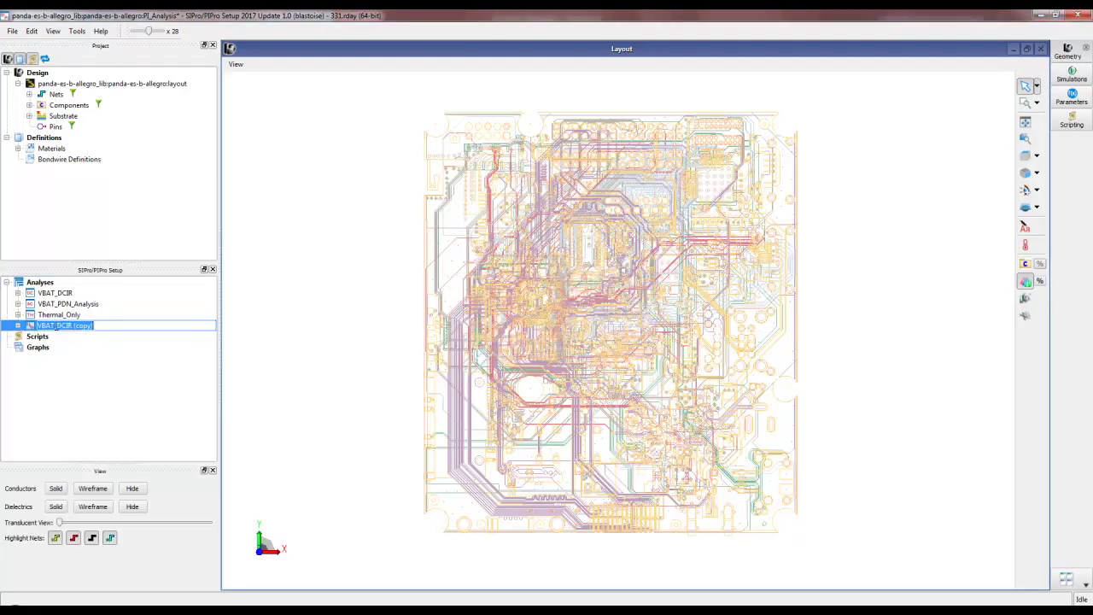
type("Electro-Thermal")
key("Return")
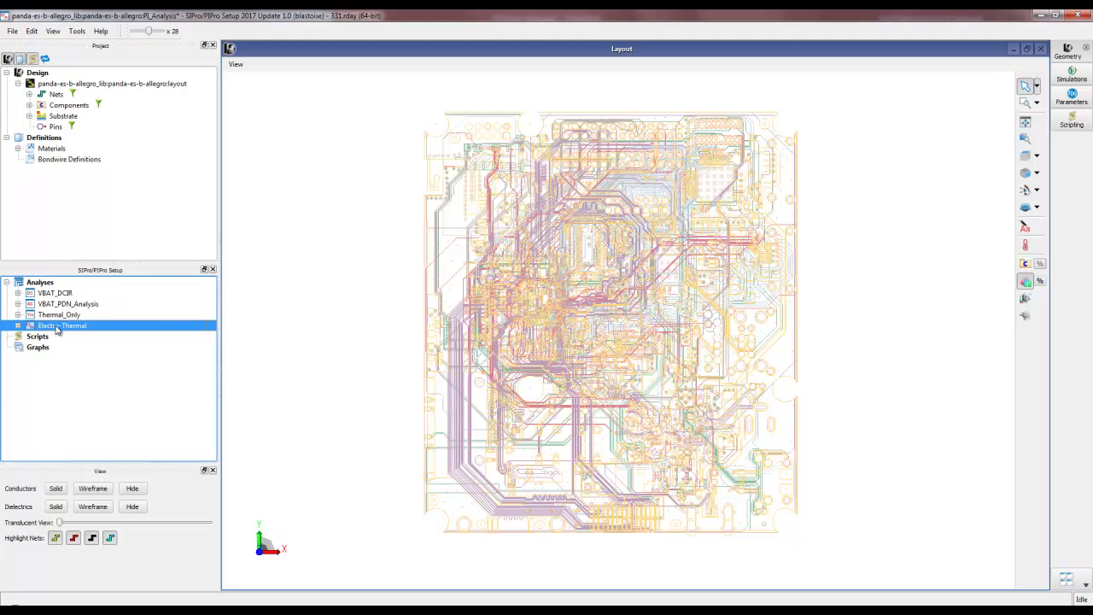
Inspect Electro-Thermal's electrical setup: nets DGND and VBAT, its sinks and VRM
left_click(18, 325)
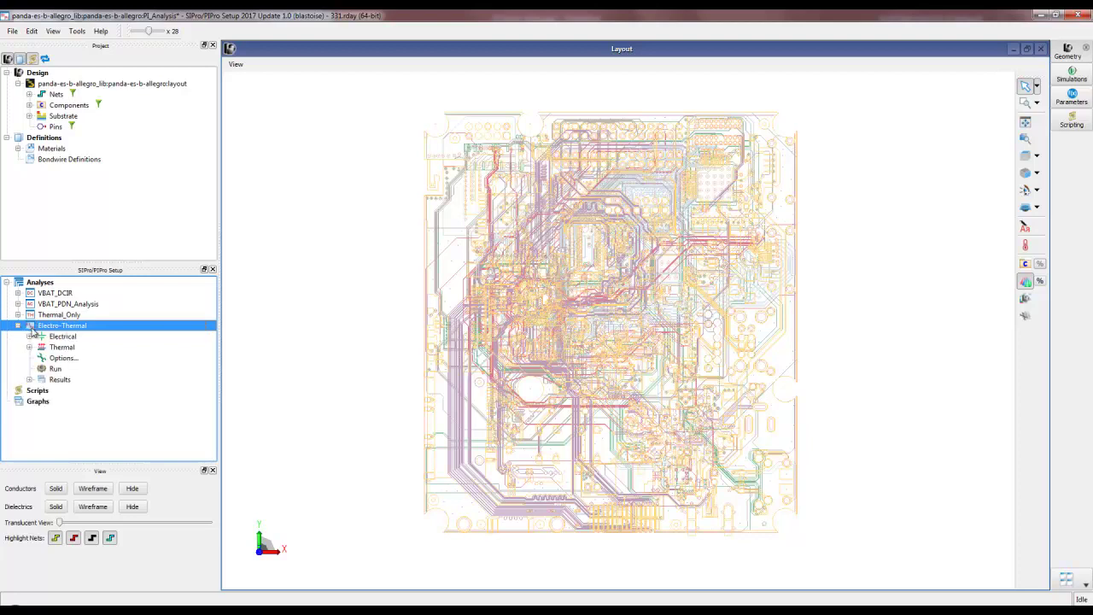
left_click(59, 338)
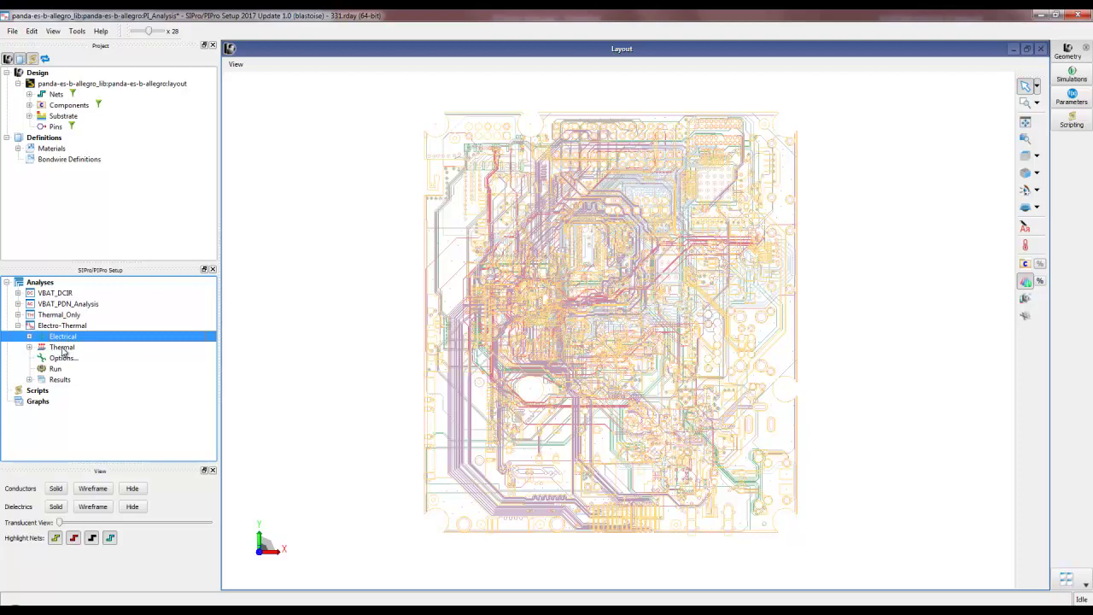
left_click(30, 337)
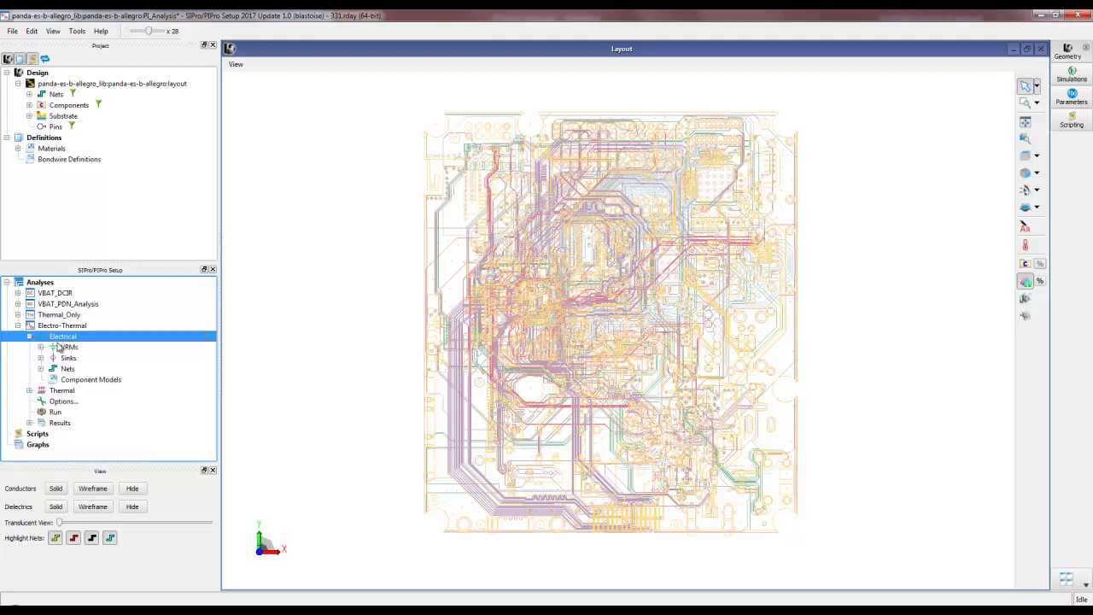
left_click(40, 368)
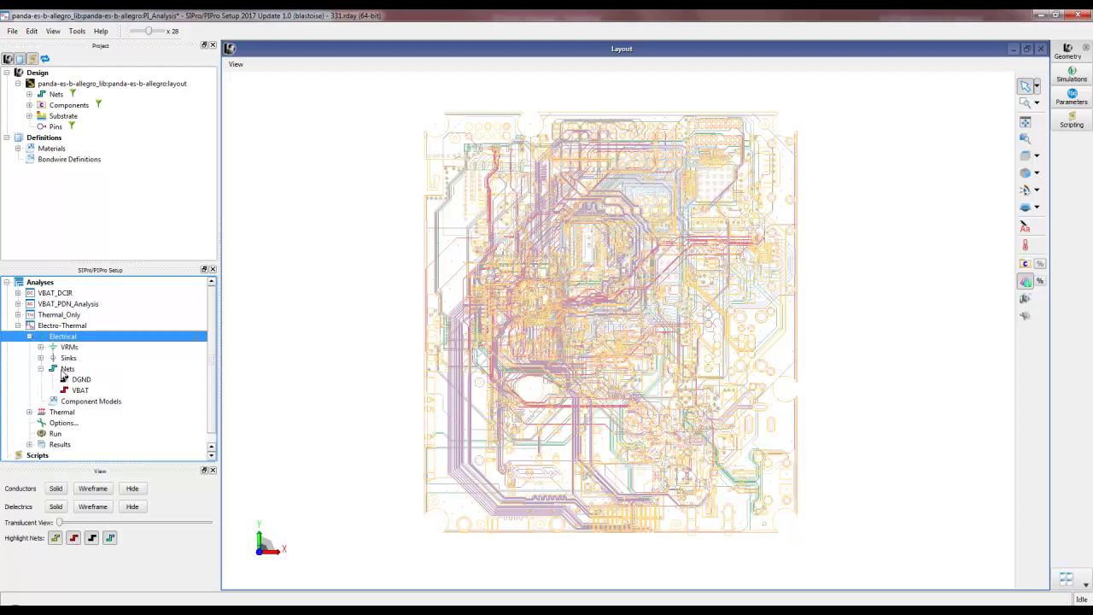
left_click(41, 358)
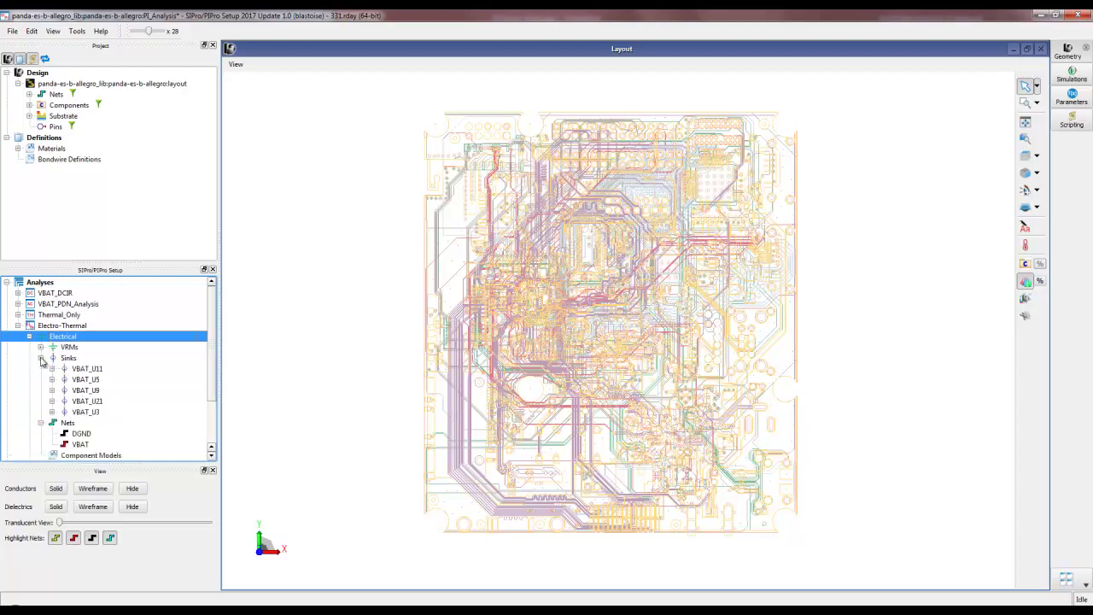
left_click(40, 348)
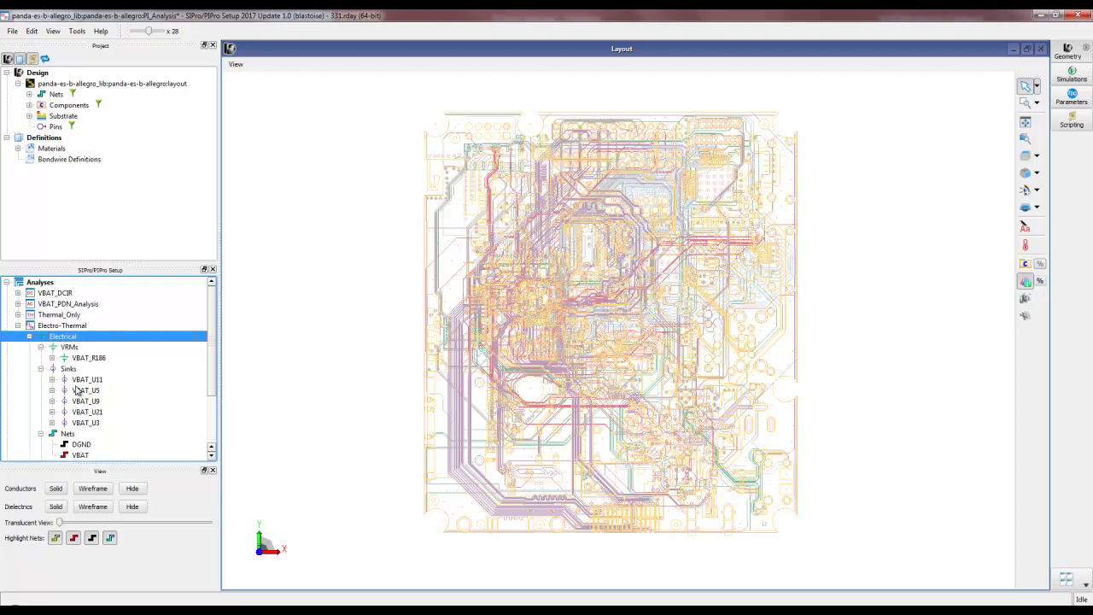
left_click(41, 347)
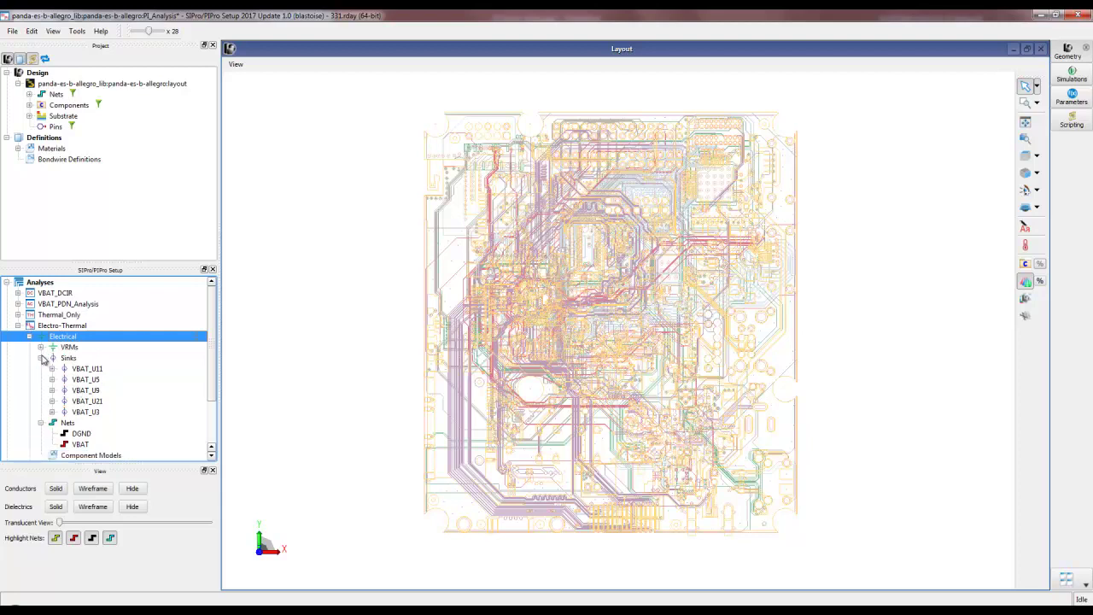
left_click(41, 358)
left_click(29, 337)
Expand the thermal components to reveal parts R186, U3 and U11
left_click(29, 347)
left_click(41, 358)
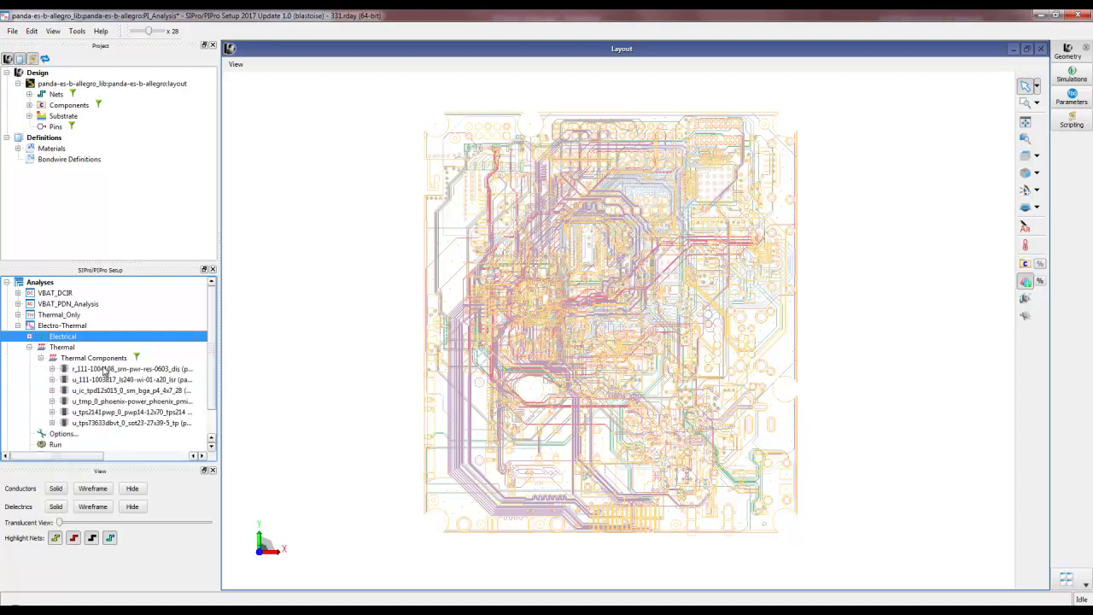
left_click(52, 369)
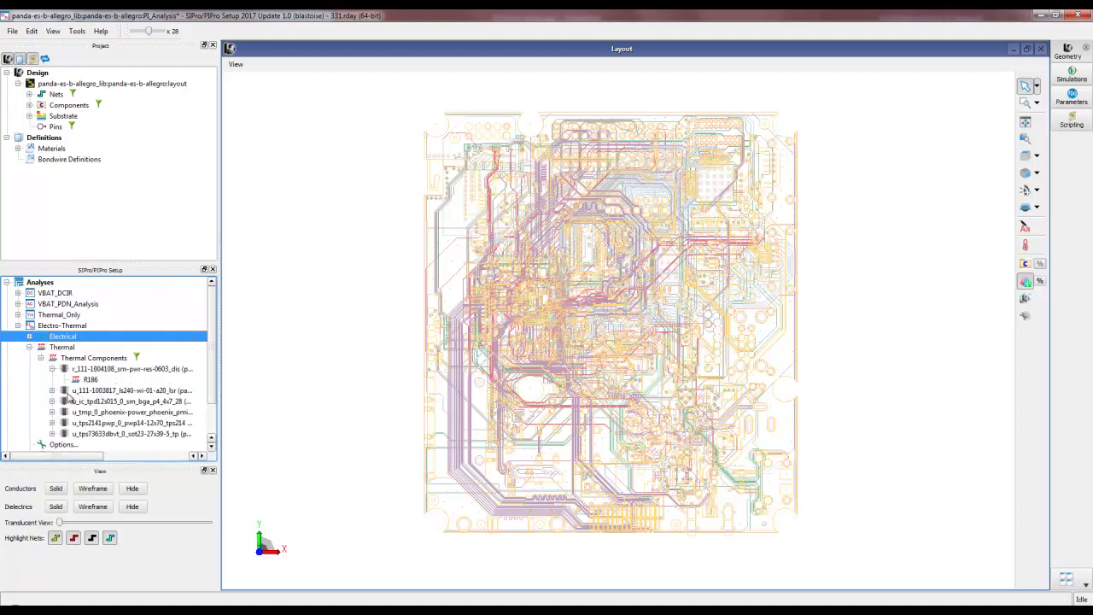
left_click(52, 390)
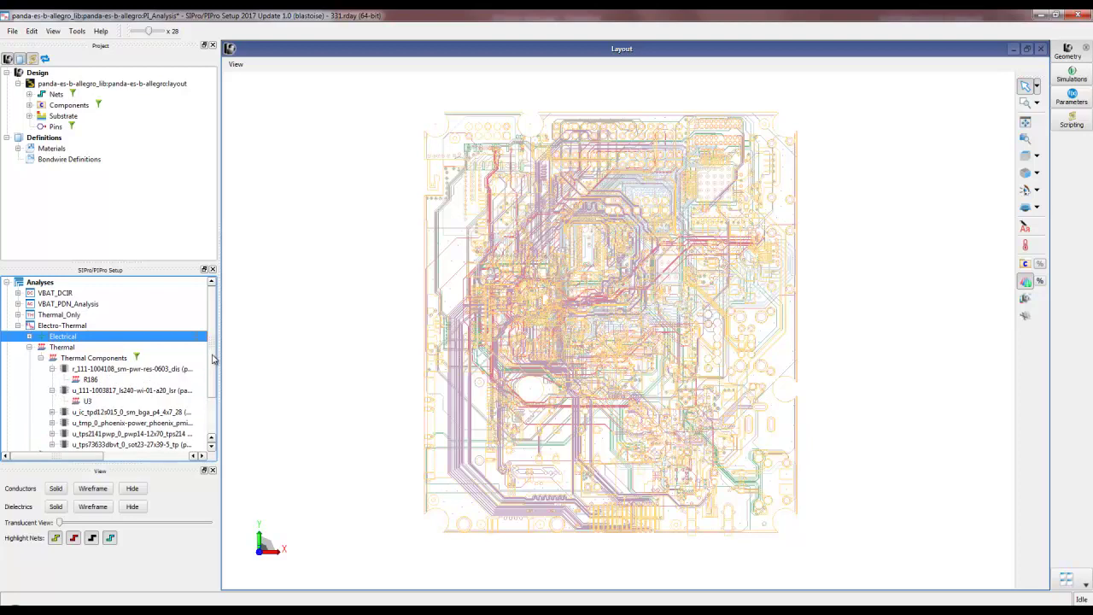
scroll(213, 376, "down", 2)
left_click(52, 369)
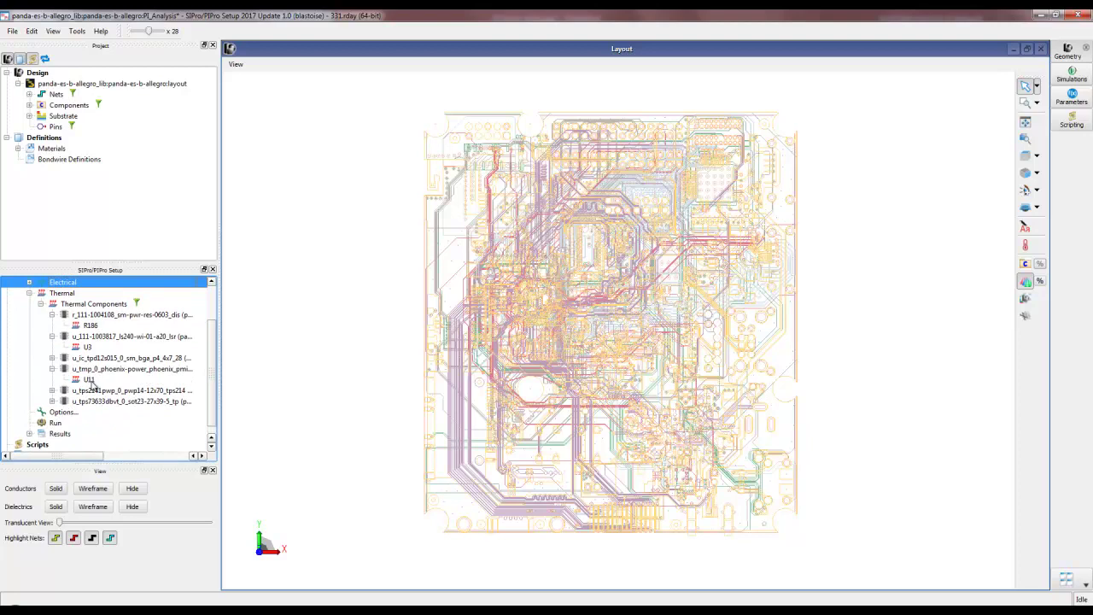
Verify U11's thermal source is VBAT_U11 electric dissipation (factor 1), then collapse Thermal Components
double_click(89, 380)
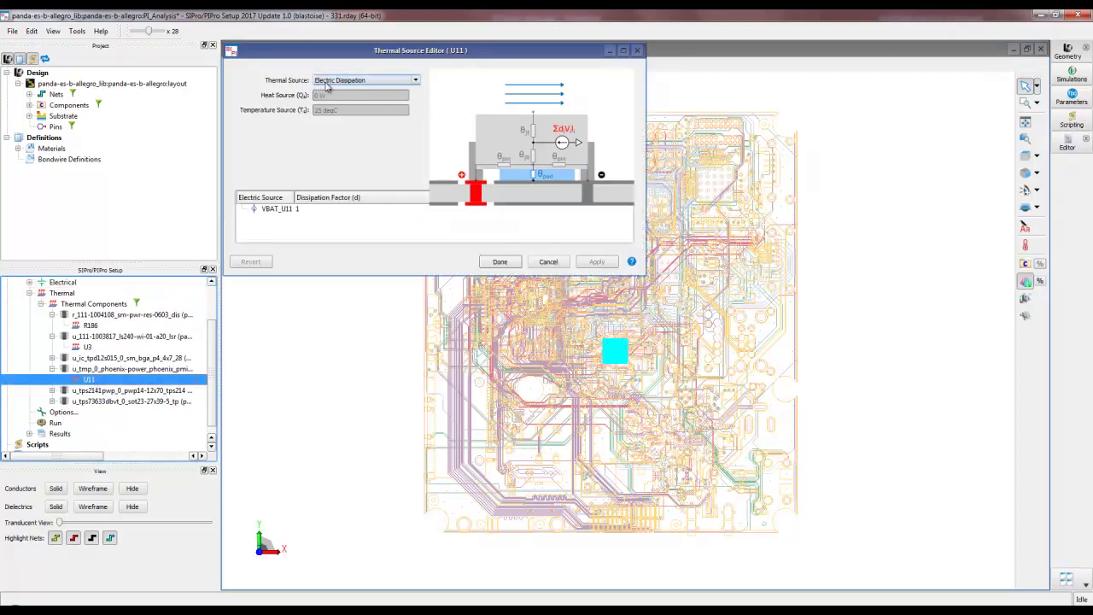
left_click(279, 214)
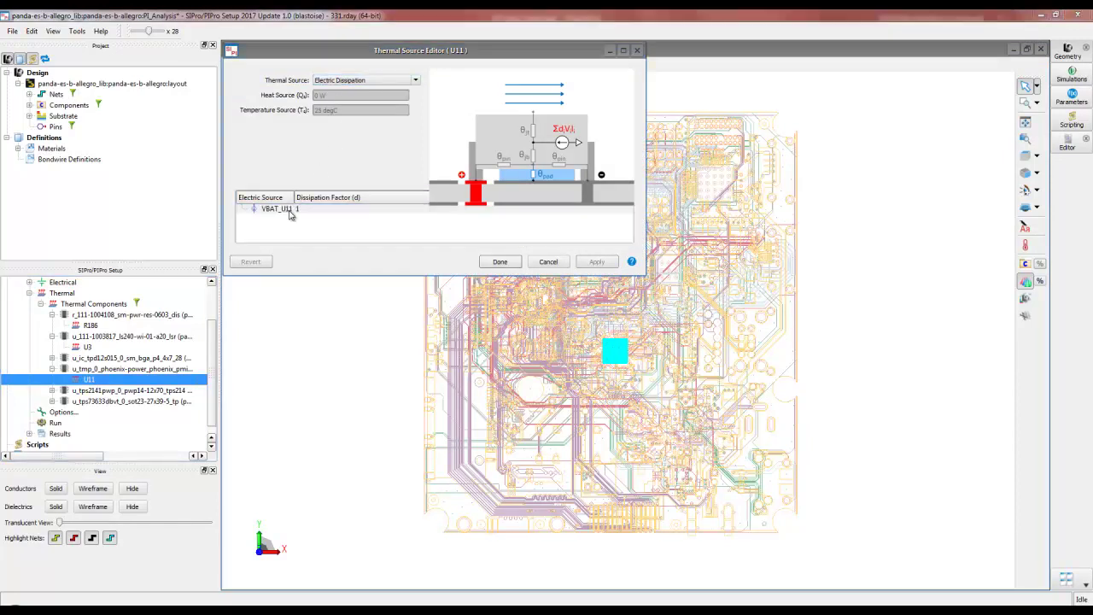
left_click(499, 262)
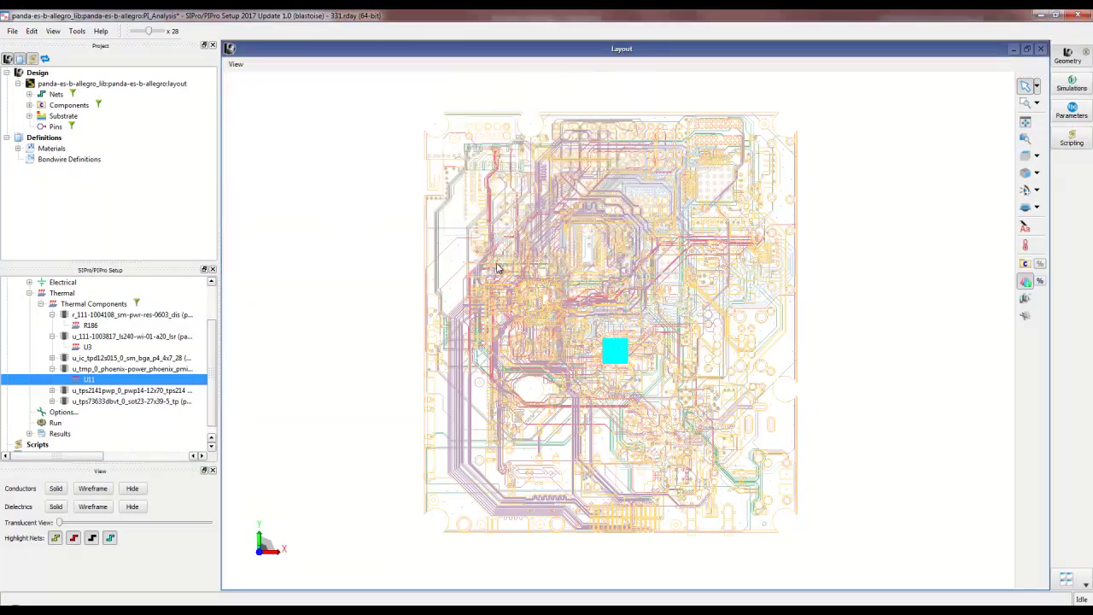
left_click(40, 304)
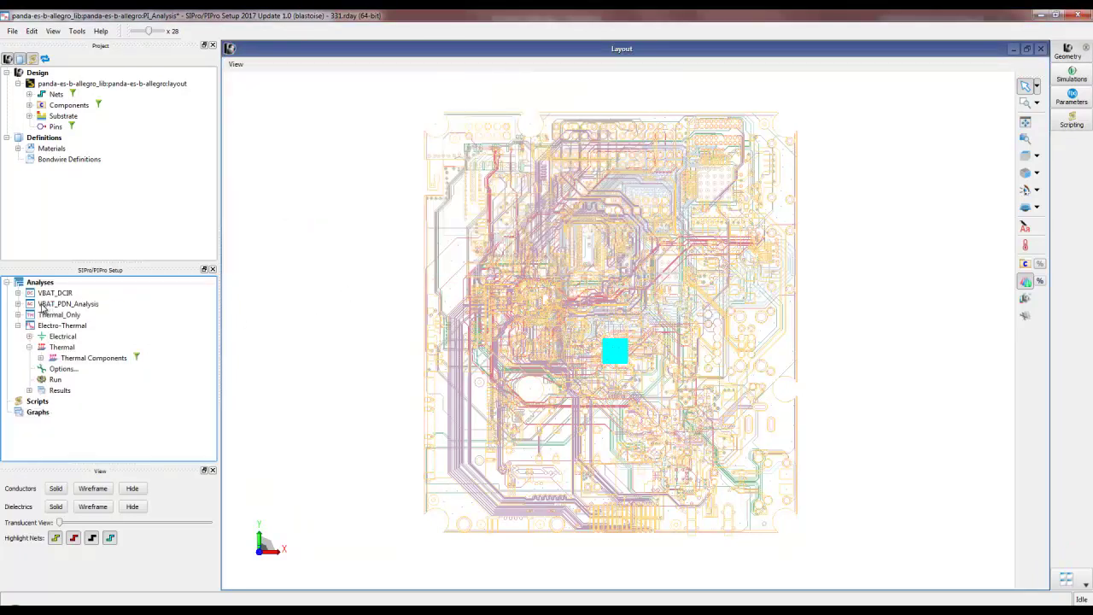
Confirm Electro-Thermal options with 25 °C ambient and 60 deg arc resolution, then run the simulation
double_click(60, 369)
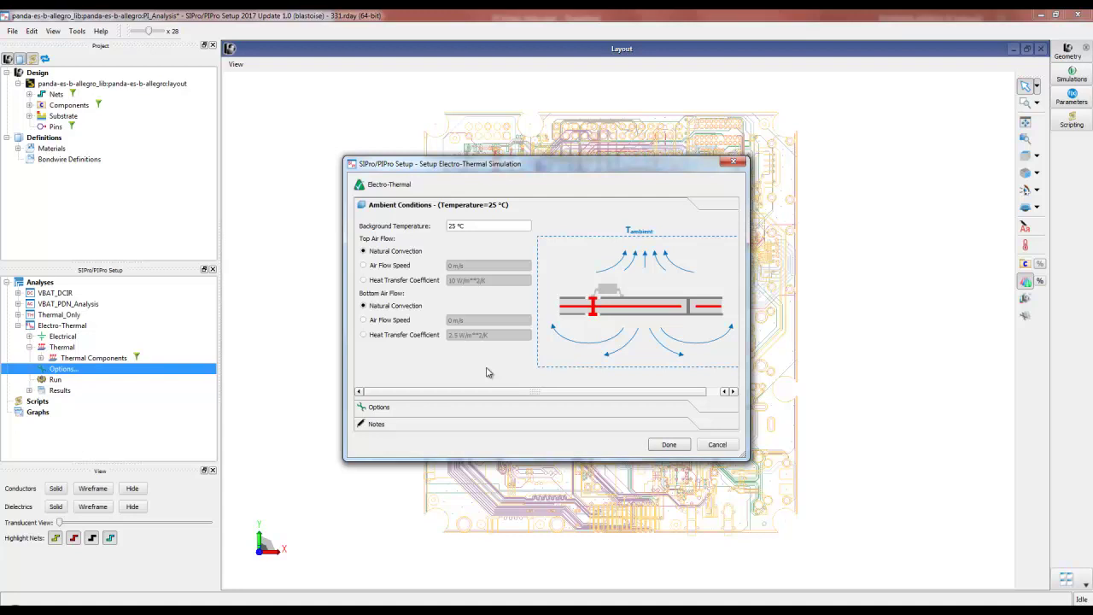
left_click(444, 410)
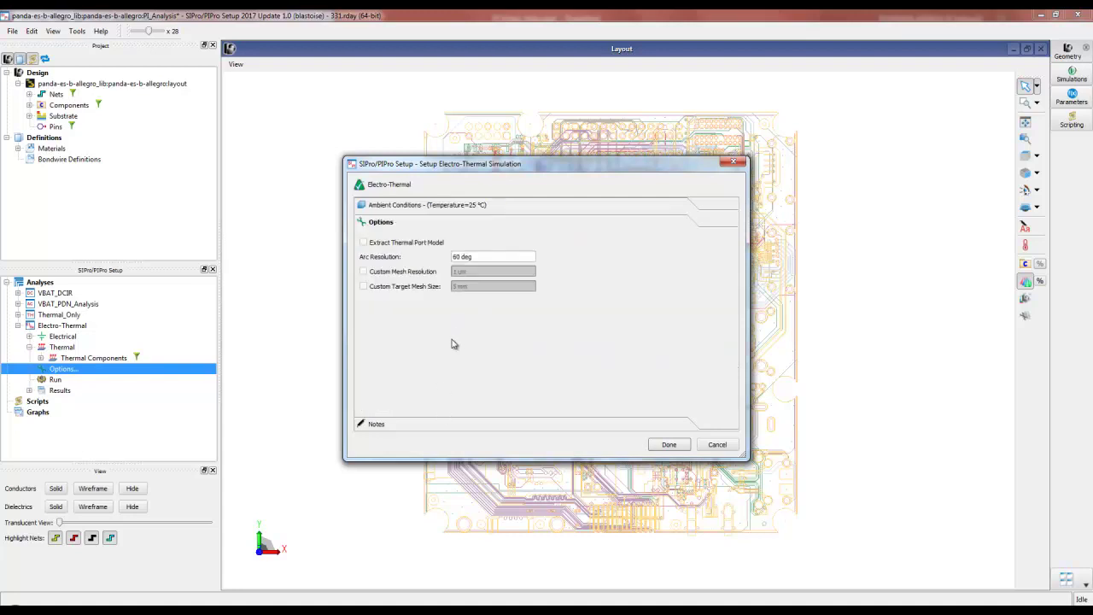
left_click(669, 445)
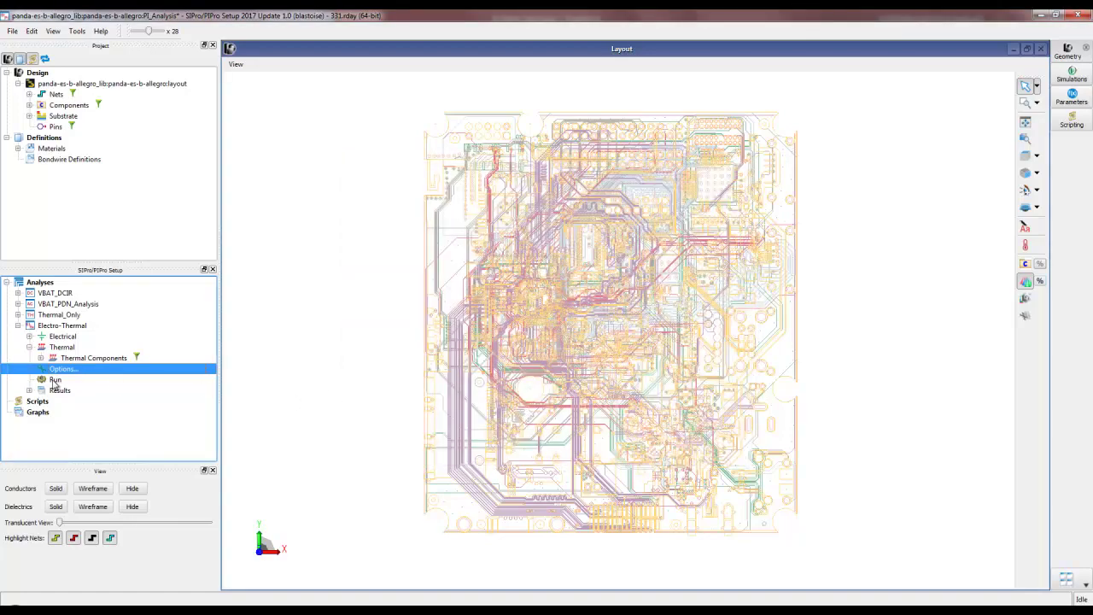
left_click(54, 381)
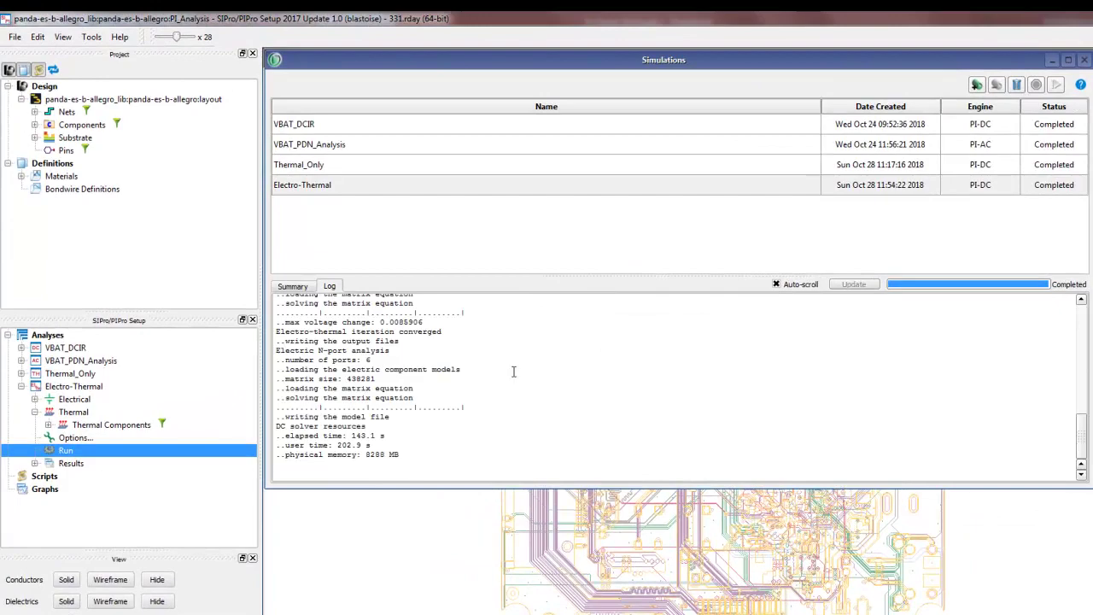
Review the Electro-Thermal log, highlighting the thermal and electric iteration lines converging at max voltage change 0.0085906
scroll(482, 372, "up", 10)
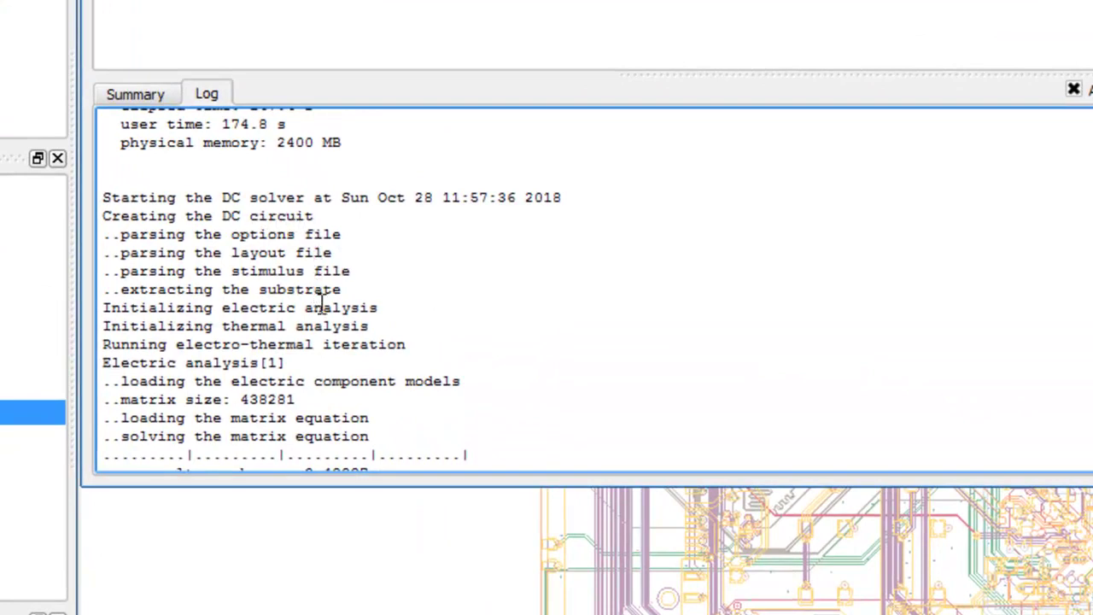
scroll(436, 317, "down", 3)
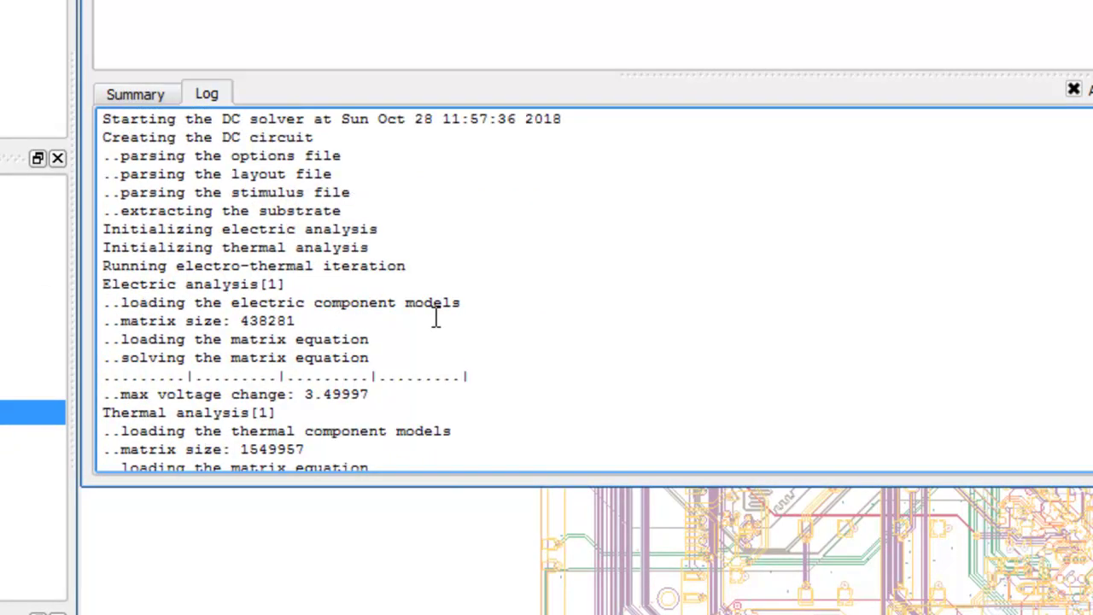
scroll(436, 317, "down", 2)
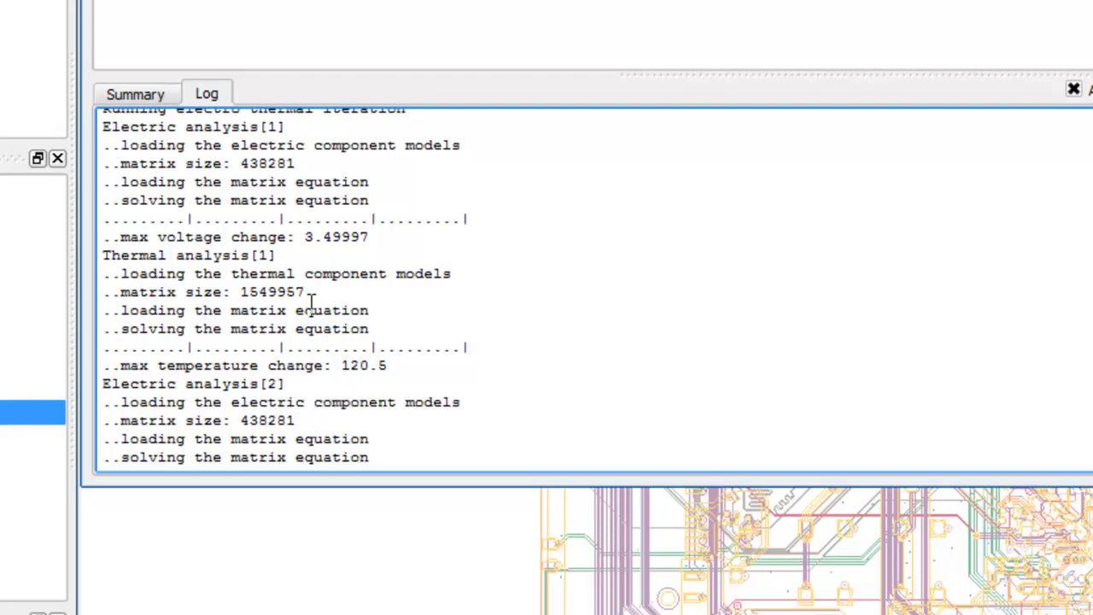
left_click_drag(111, 256, 345, 320)
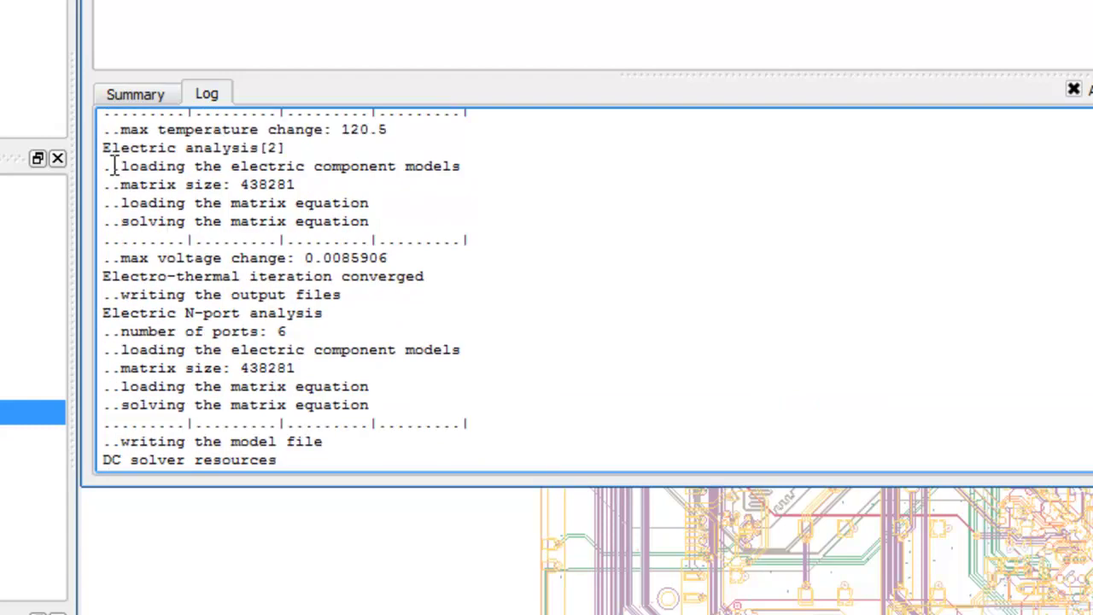
left_click_drag(102, 150, 270, 222)
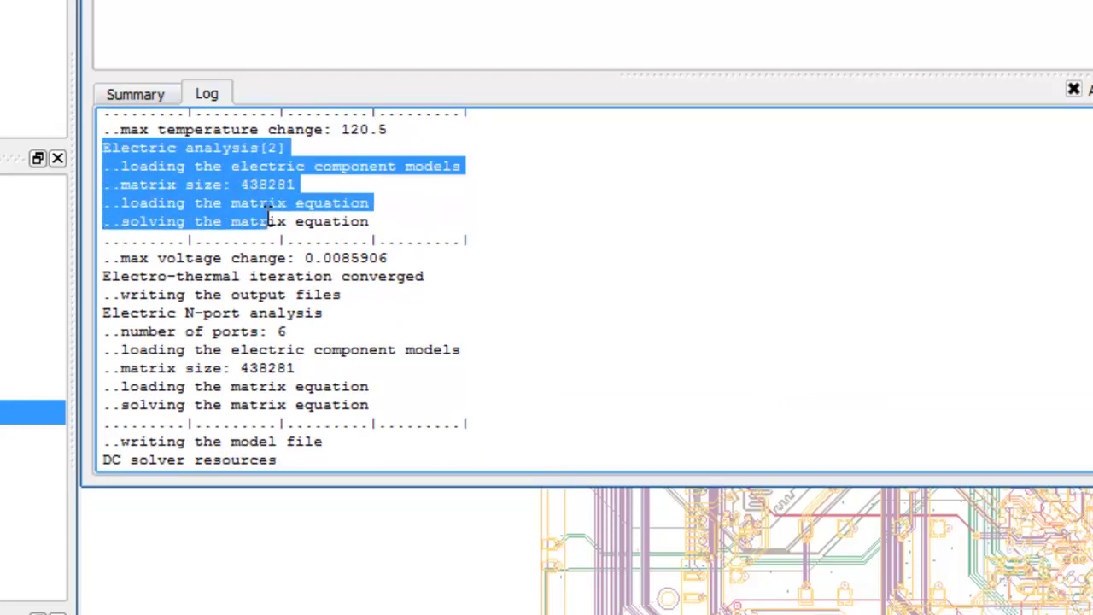
left_click(323, 275)
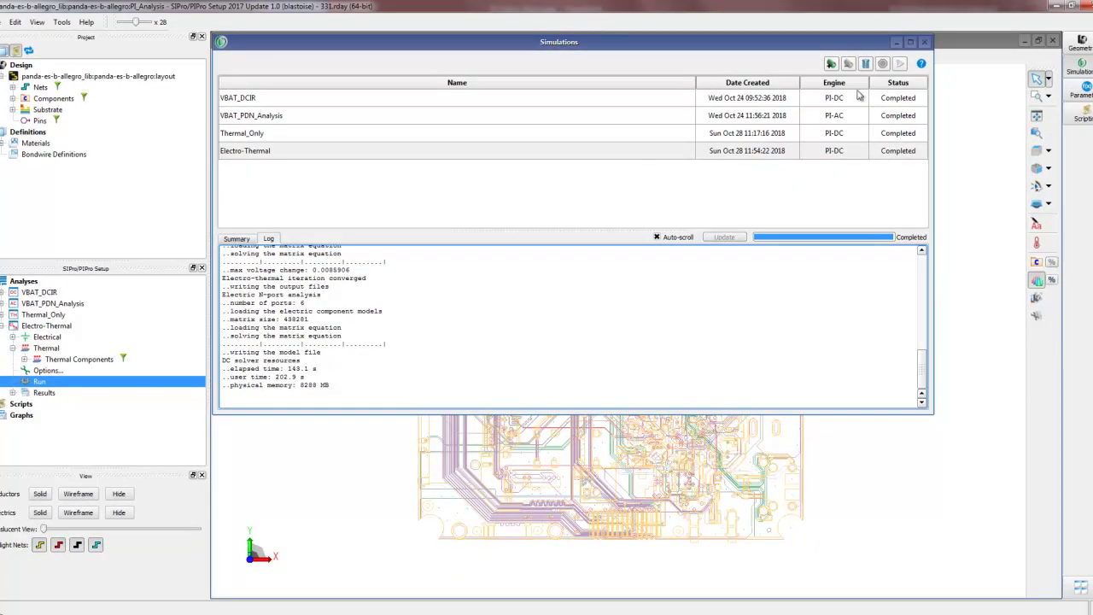
Display the Electro-Thermal temperature map (68.2–145 °C) on the board, then unload it
left_click(924, 41)
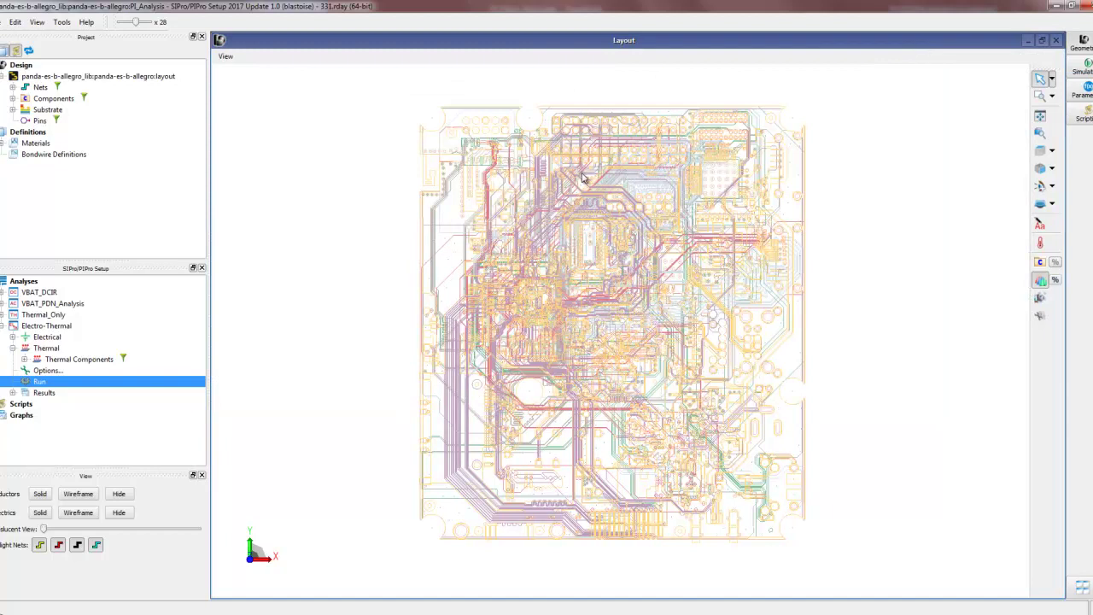
left_click(14, 392)
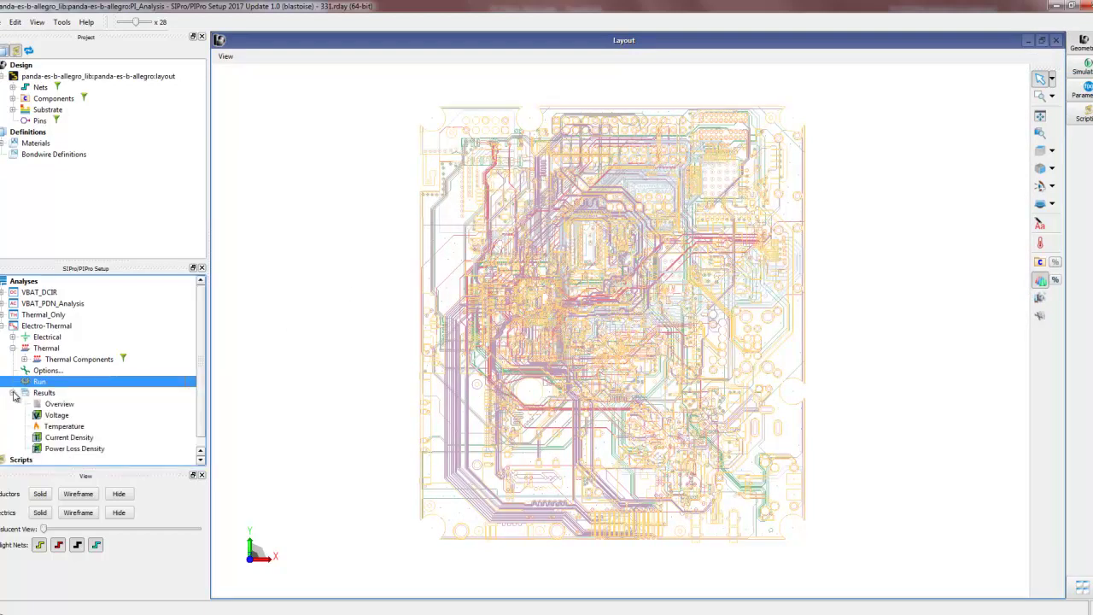
scroll(203, 384, "down", 1)
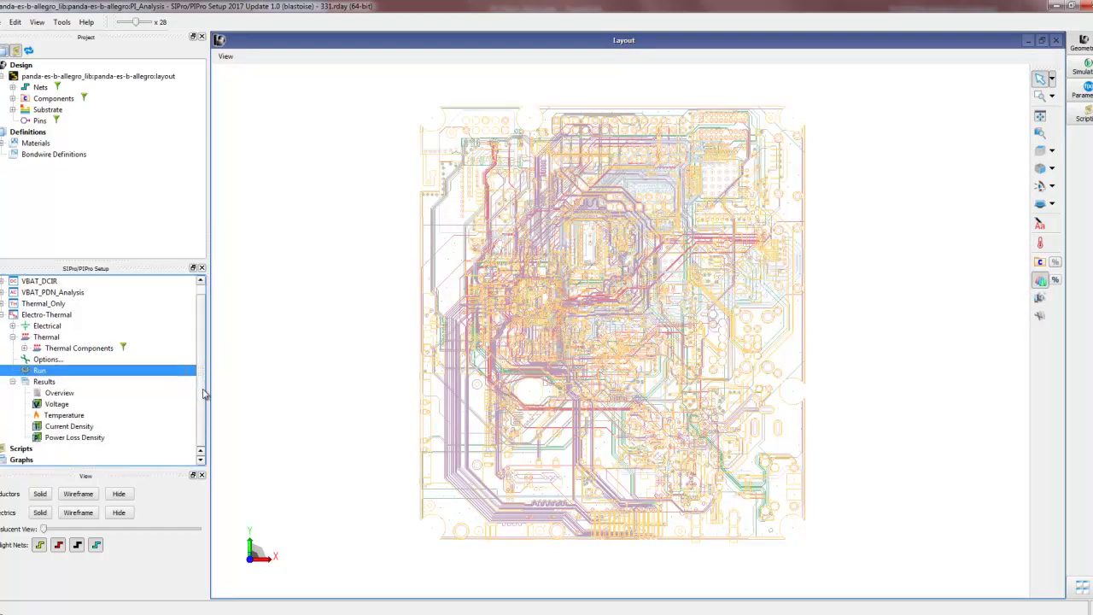
double_click(80, 417)
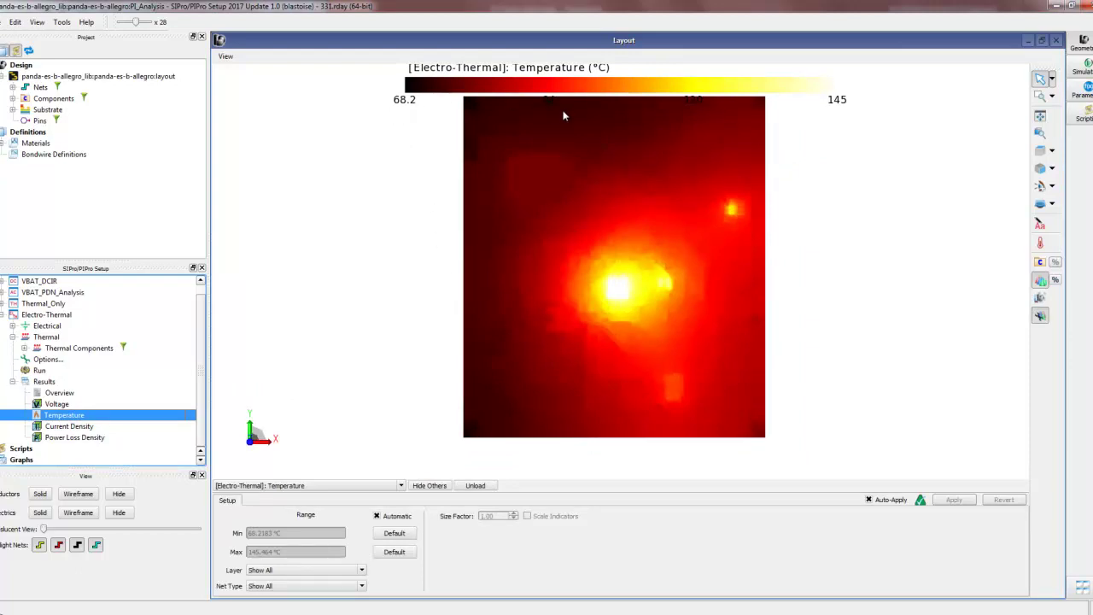
scroll(661, 200, "down", 3)
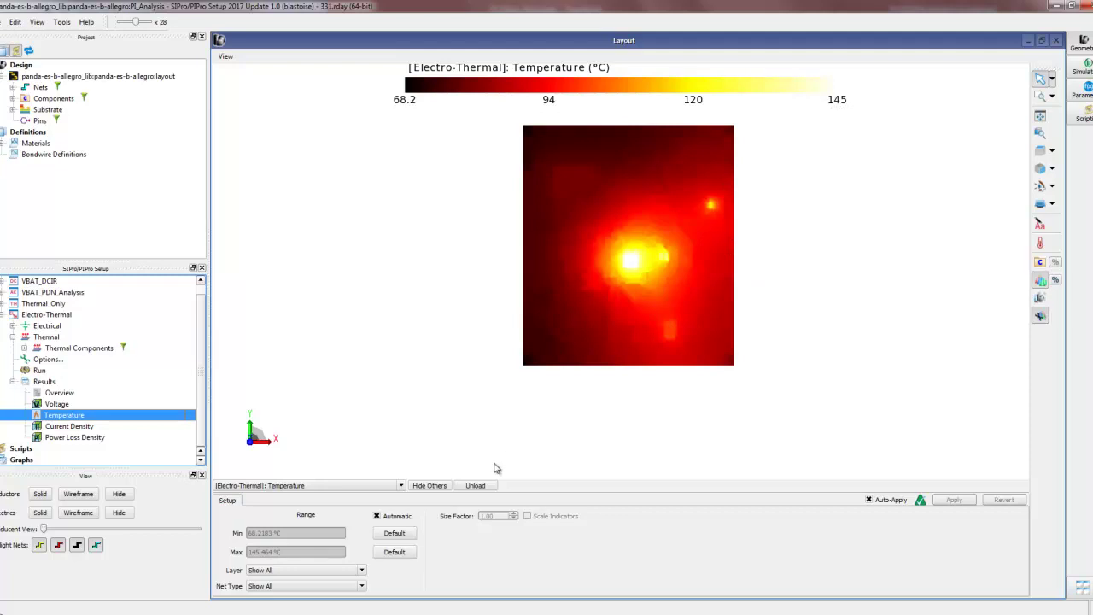
left_click(475, 486)
Open the Electro-Thermal DC results overview, enlarged to show all five VBAT sinks and moved right
left_click(83, 423)
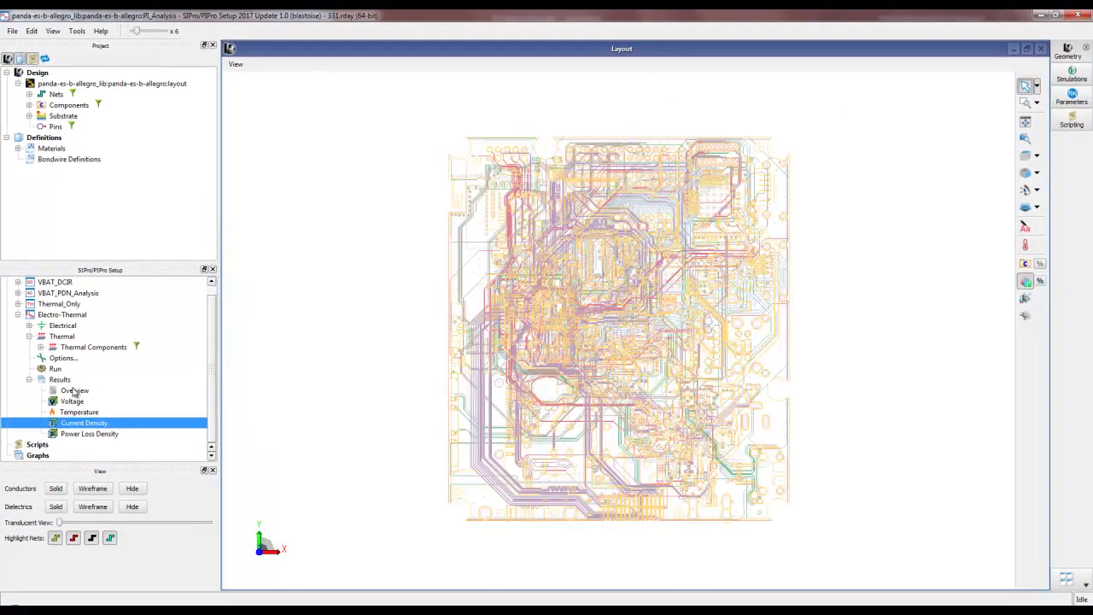
left_click(75, 391)
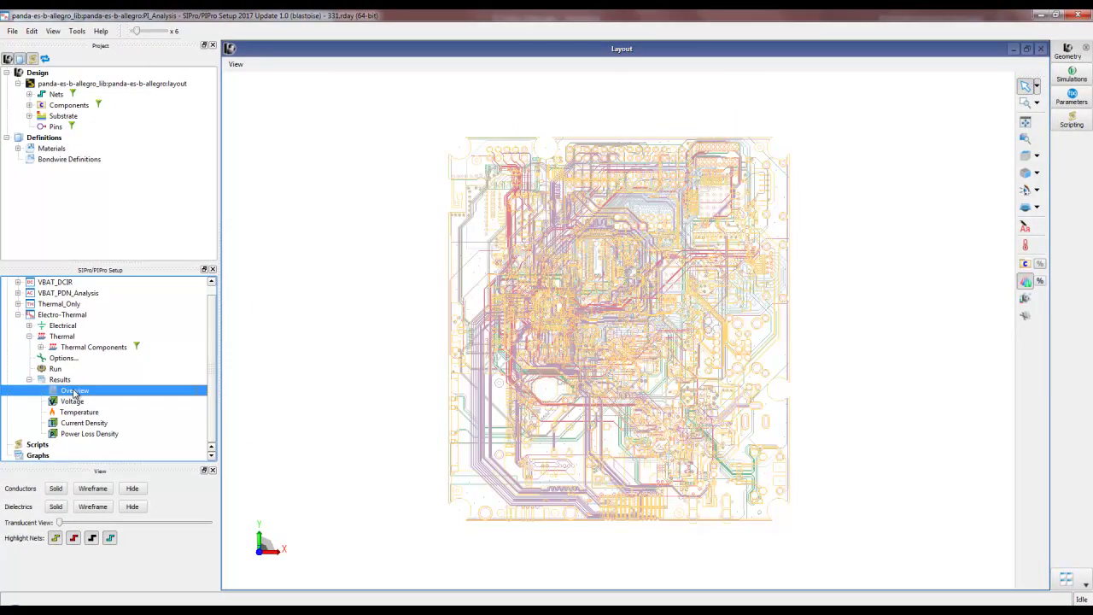
double_click(74, 392)
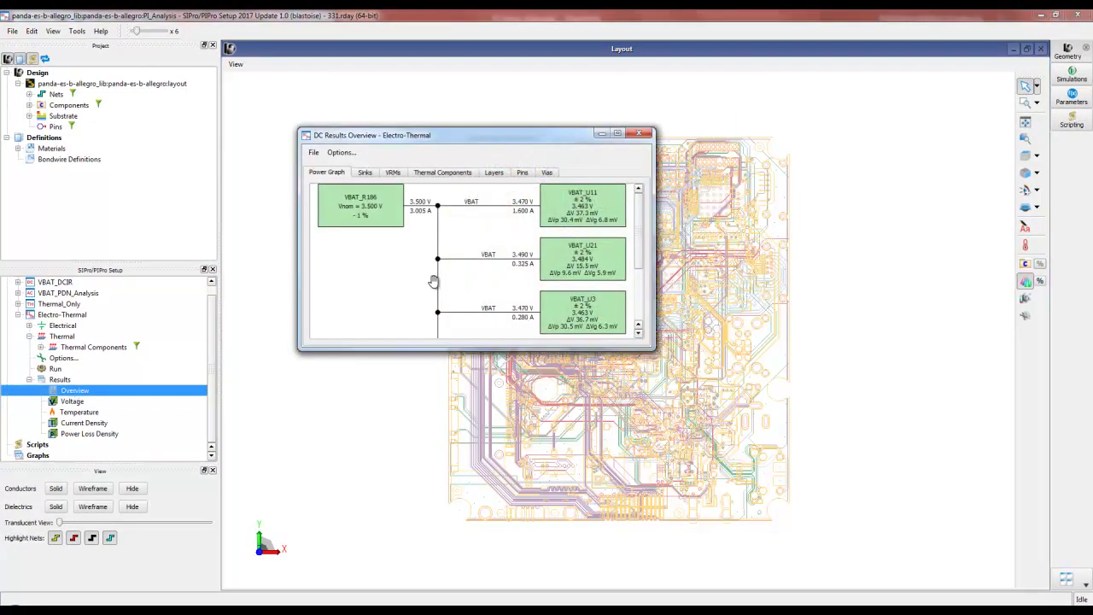
left_click_drag(654, 350, 779, 493)
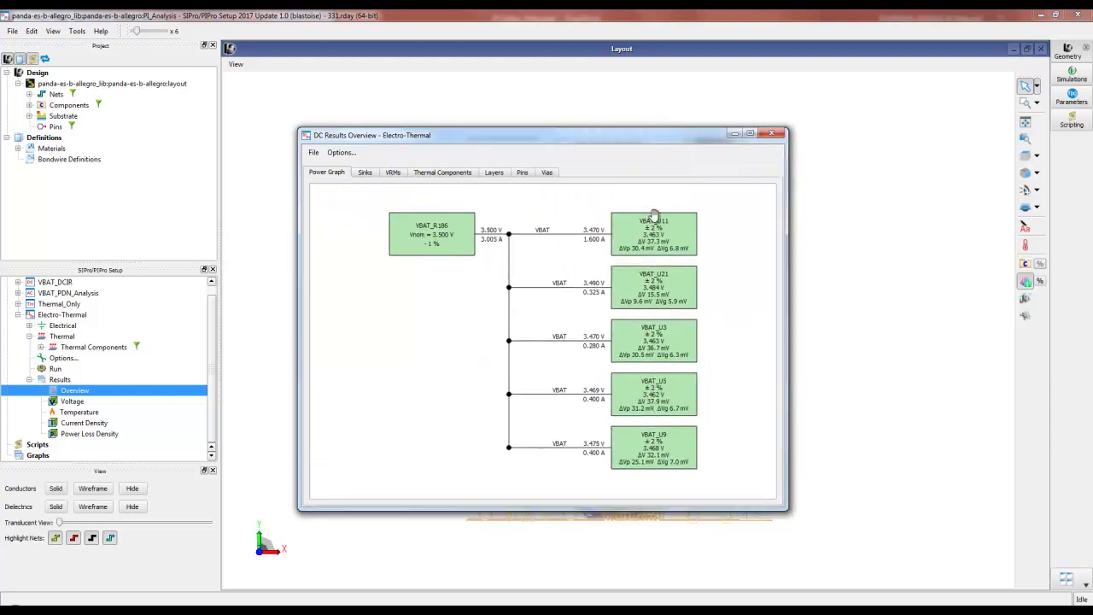
left_click_drag(646, 144, 861, 132)
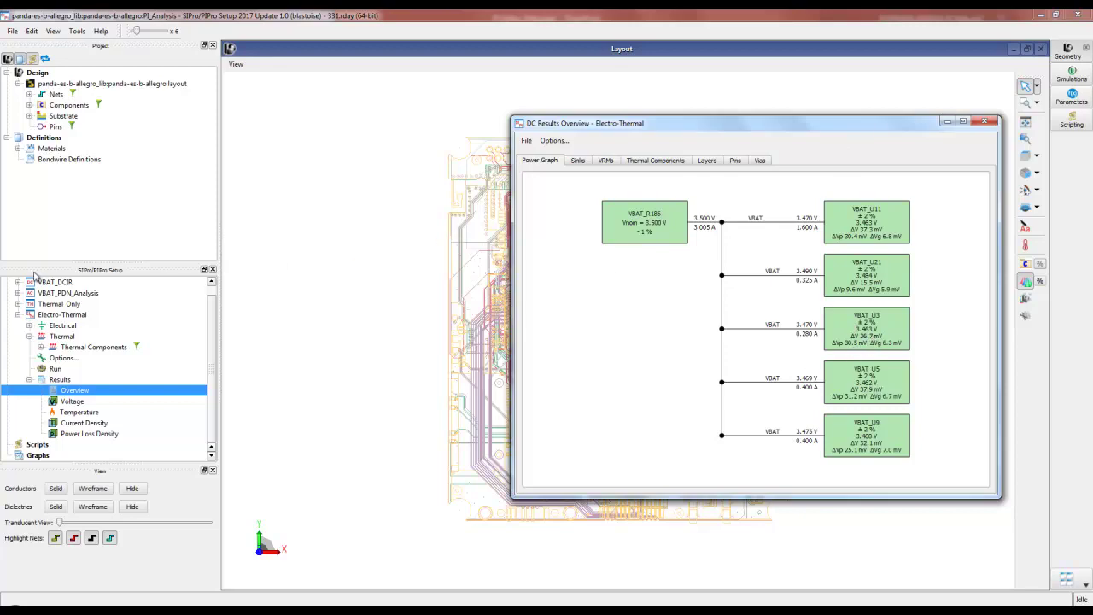
Expand VBAT_DCIR results and select its Overview
double_click(53, 282)
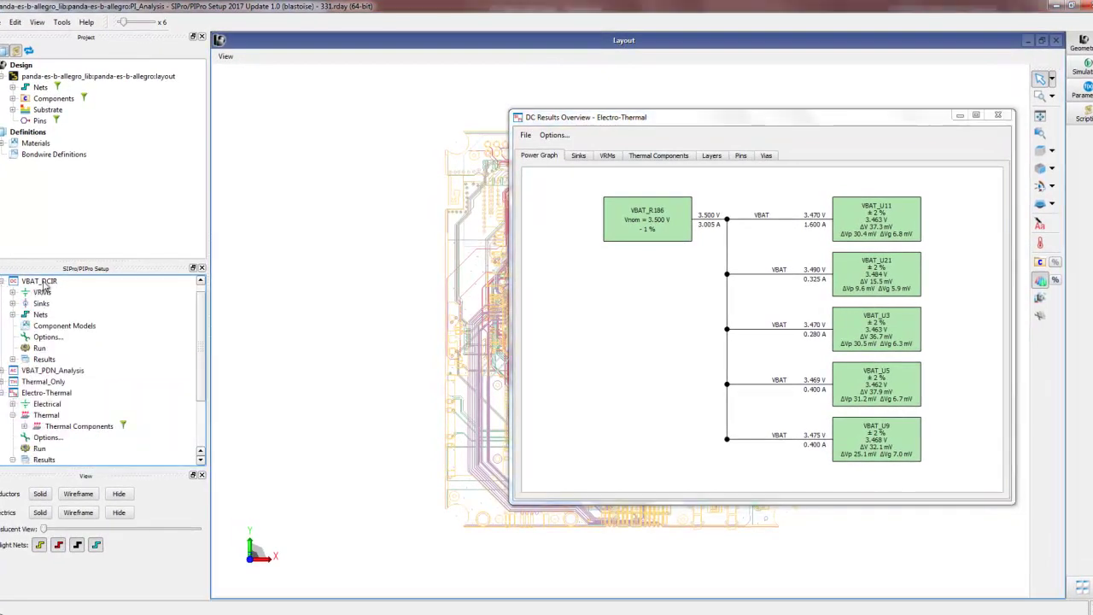
left_click(13, 359)
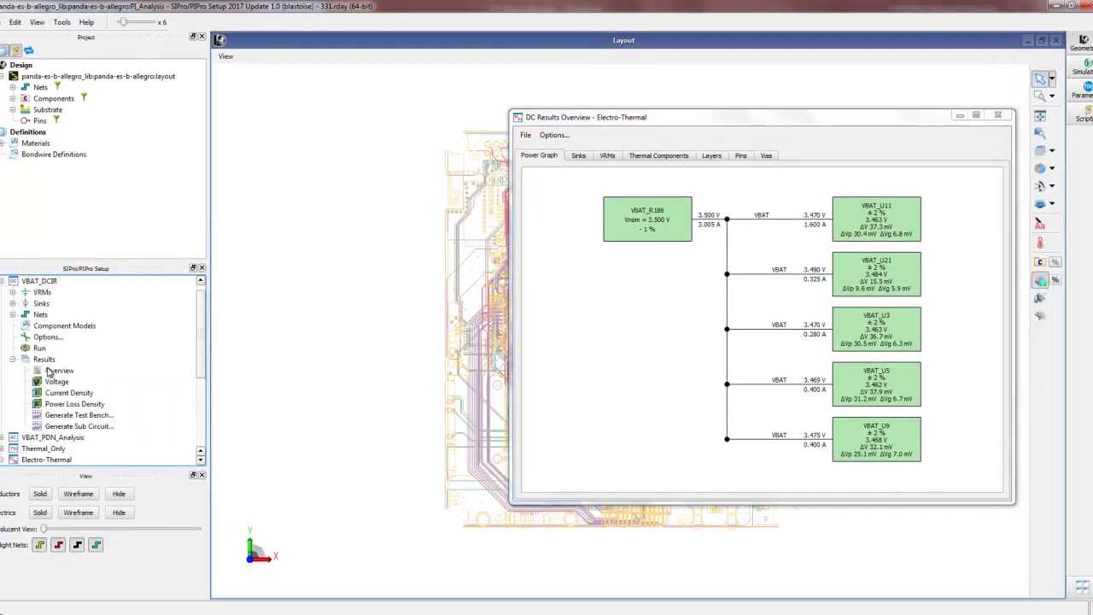
left_click(49, 372)
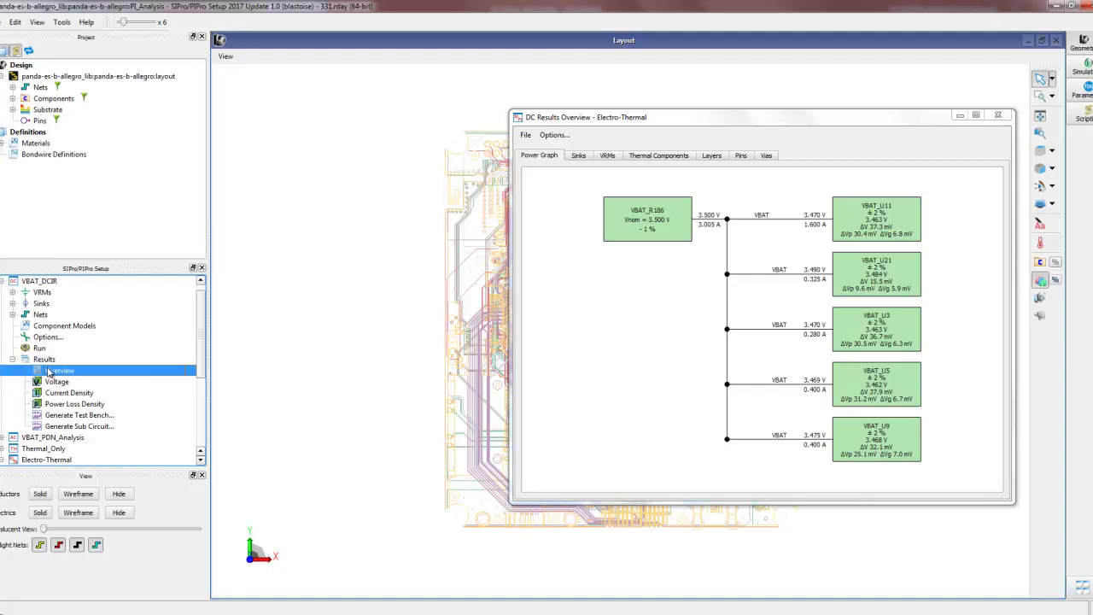
Open the VBAT_DCIR overview on the left, enlarge it, and show its Vias table
double_click(49, 371)
left_click_drag(414, 130, 166, 121)
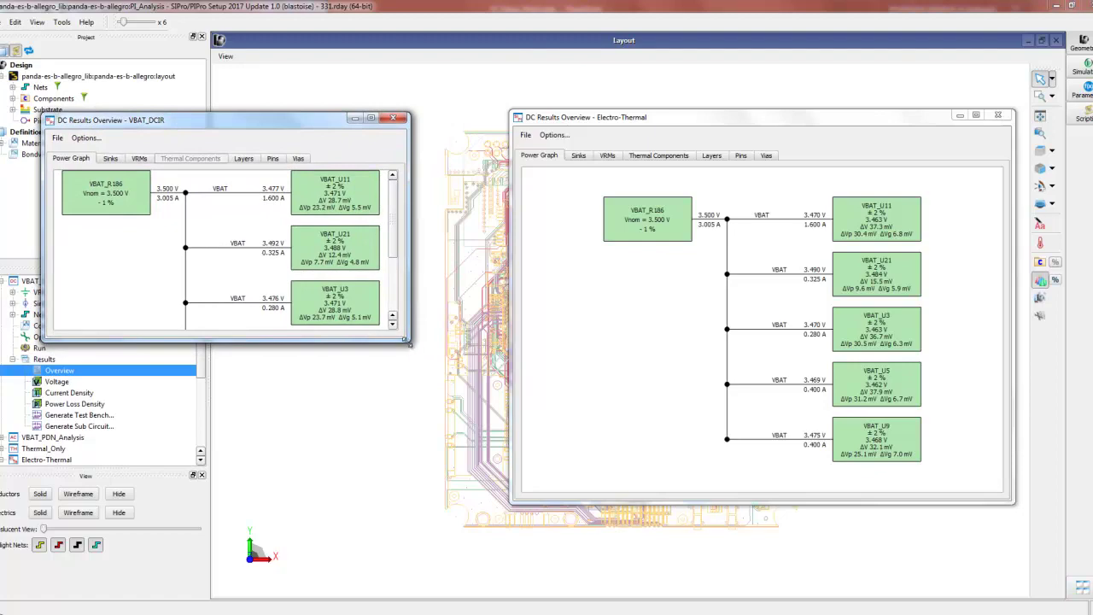
left_click_drag(407, 341, 499, 506)
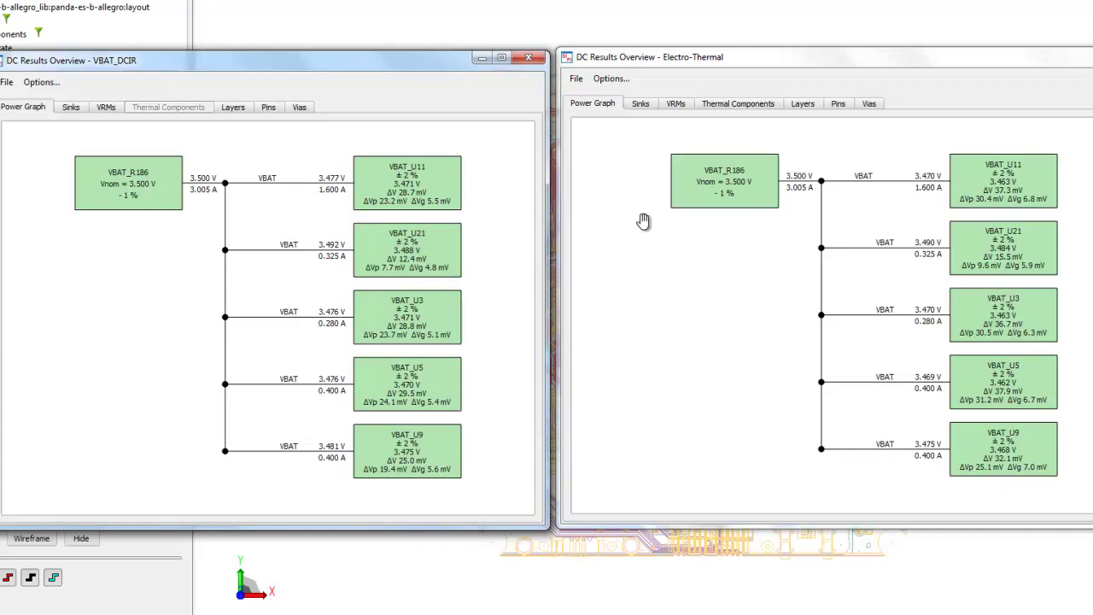
left_click(304, 109)
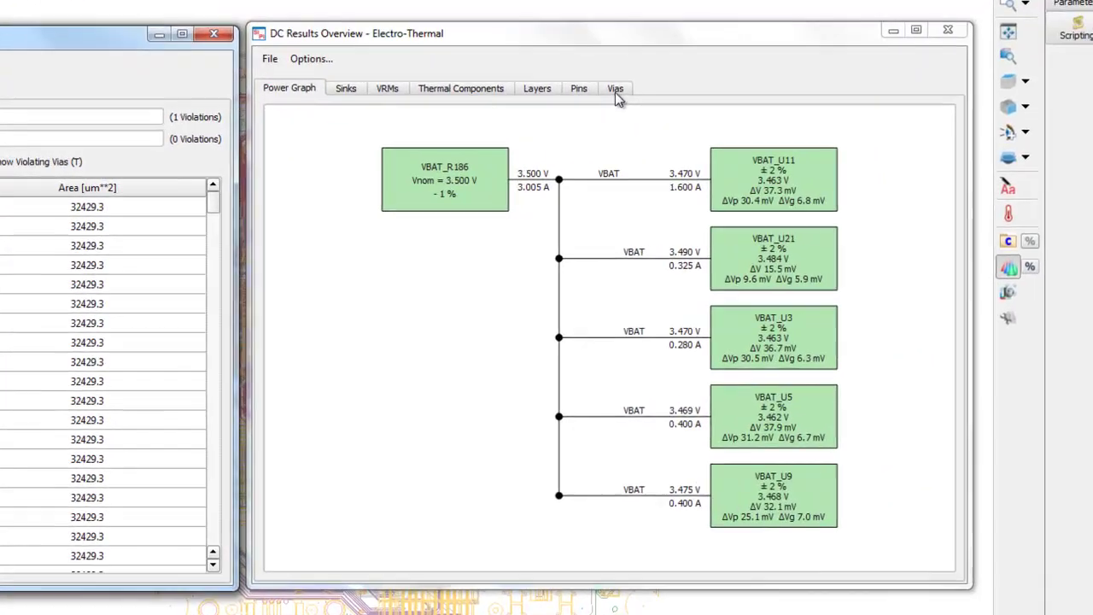
List only temperature-violating Electro-Thermal vias hottest first, then show both analyses' Layers tables
left_click(616, 92)
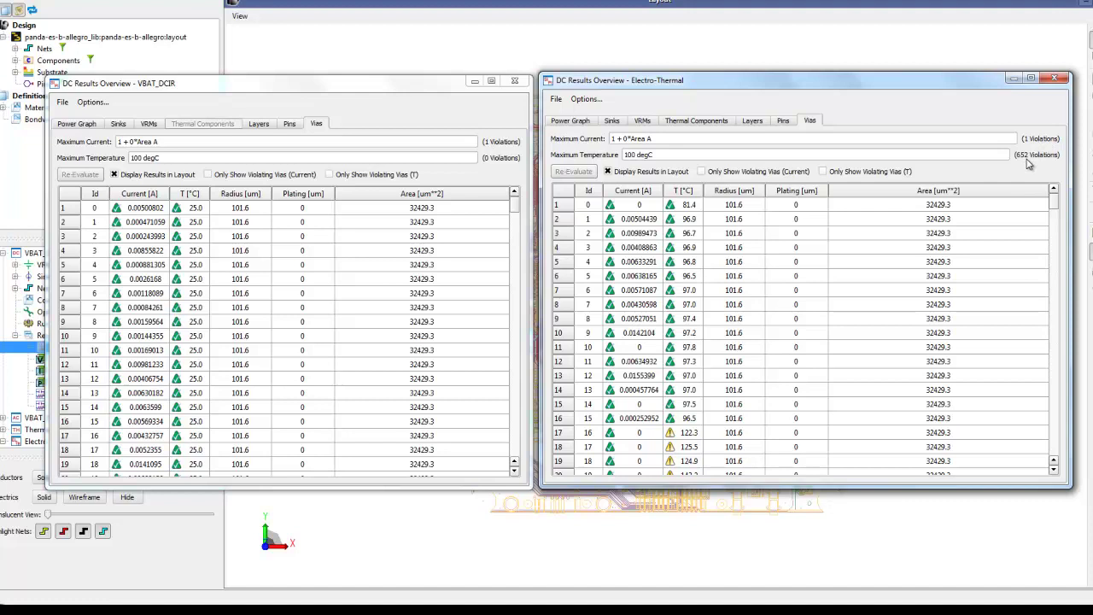
left_click(823, 171)
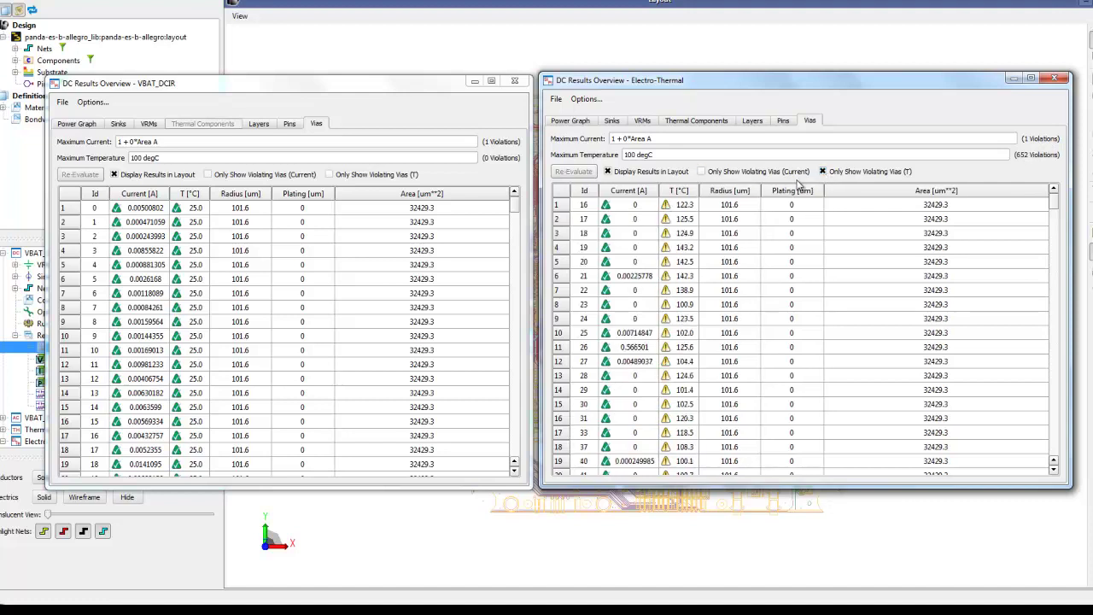
left_click(688, 191)
left_click(689, 191)
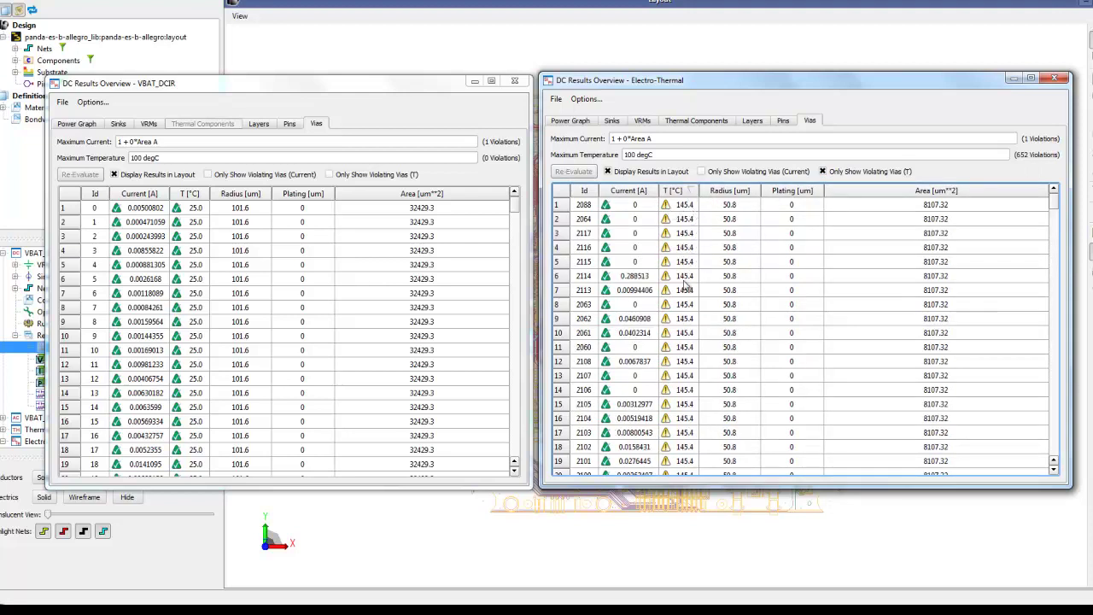
scroll(684, 309, "down", 8)
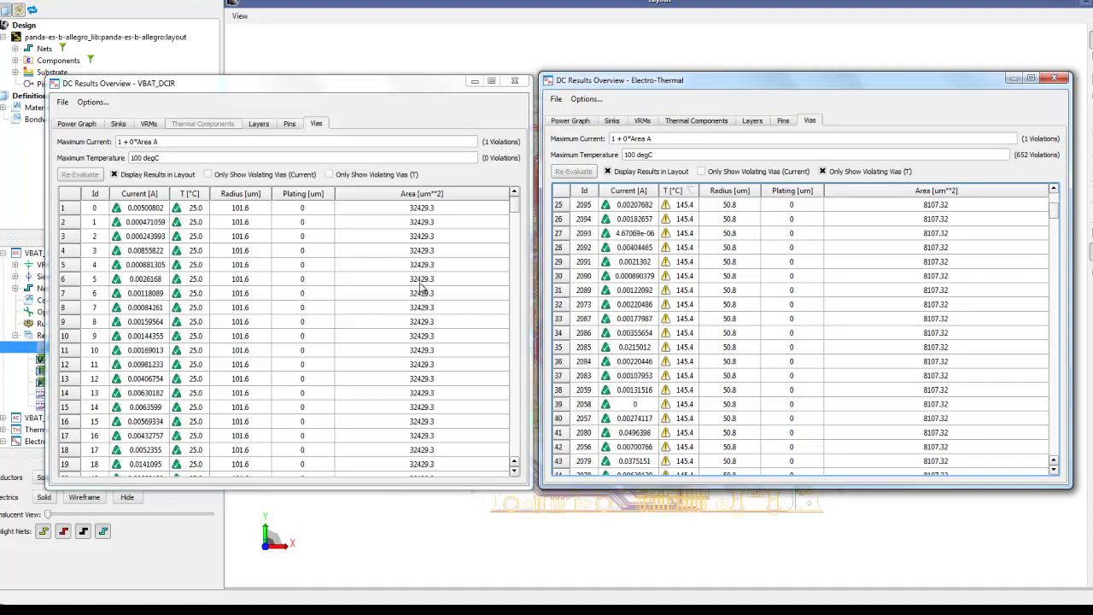
left_click(258, 124)
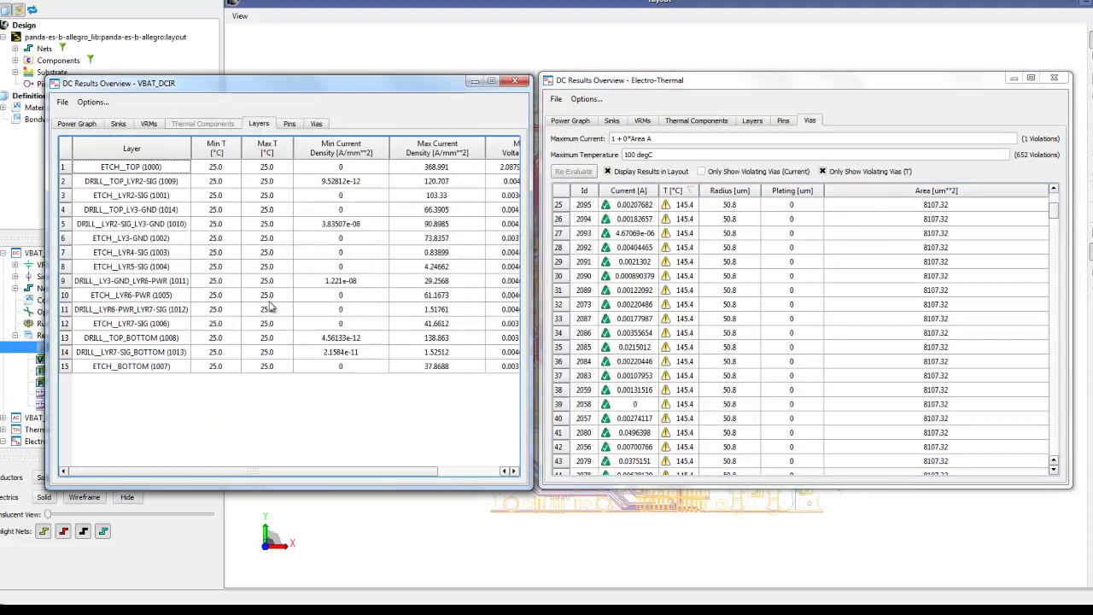
left_click(750, 122)
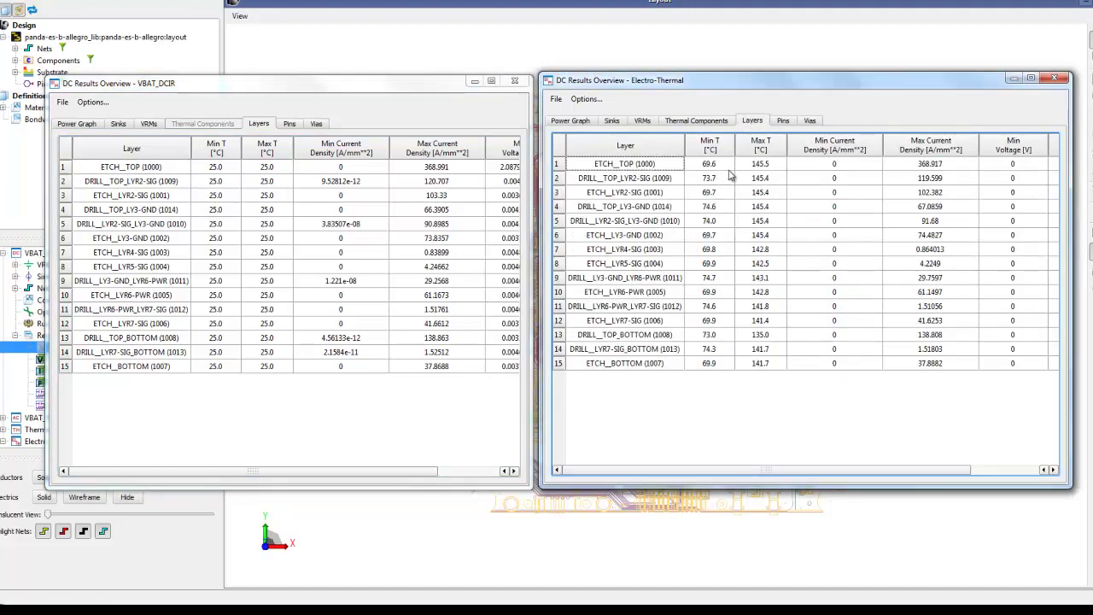